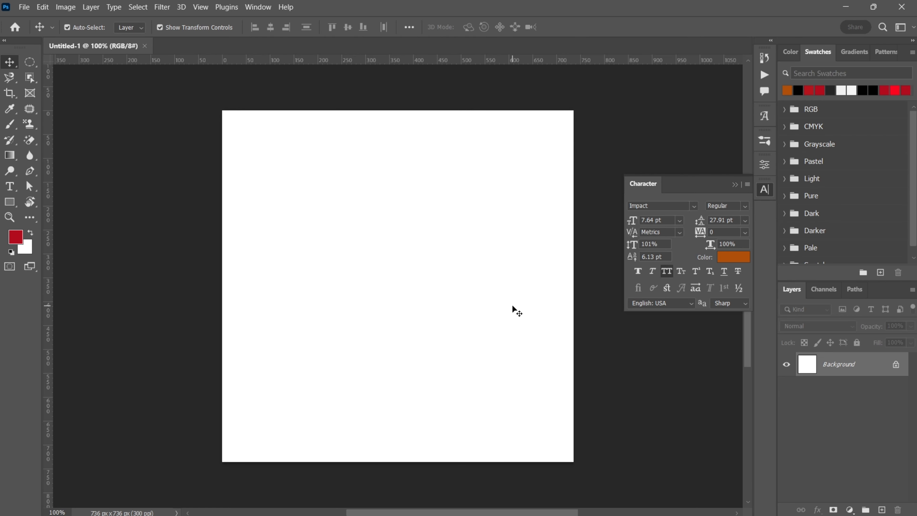
Step: Open File Explorer and bring the white fabric texture image into the canvas
key("super")
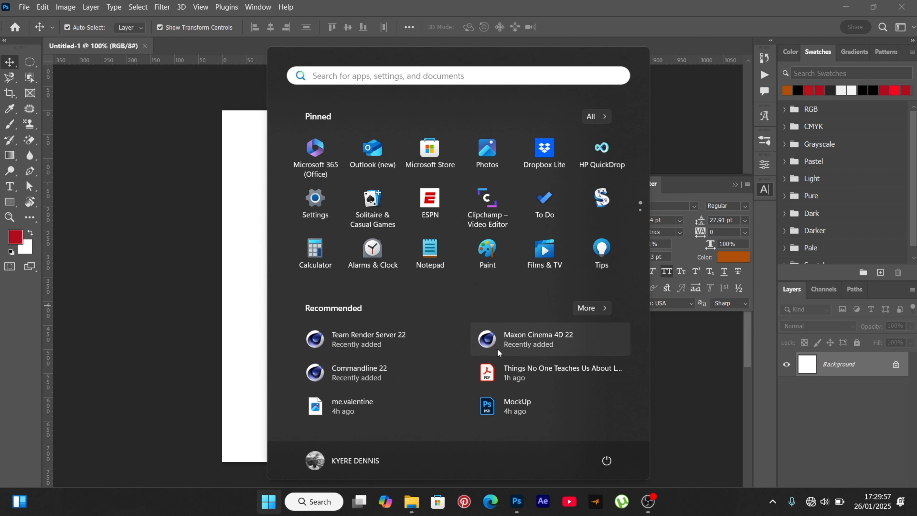
left_click(412, 502)
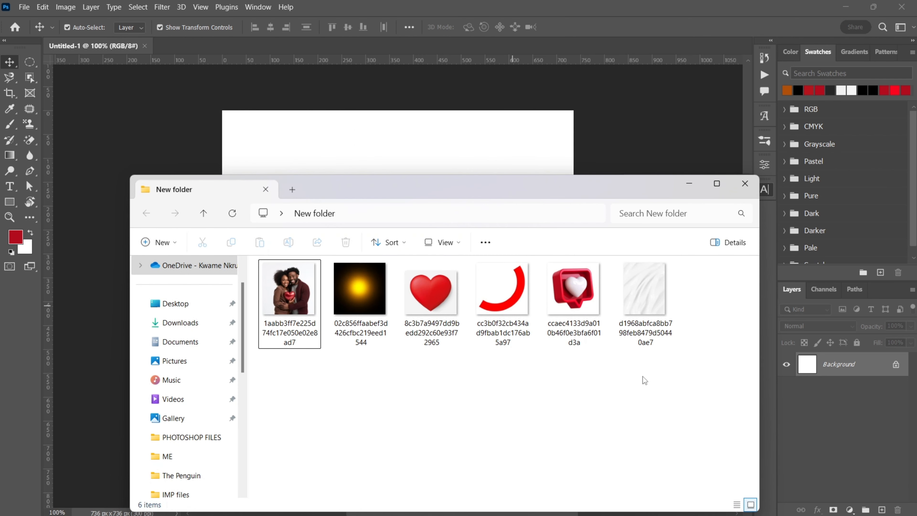
left_click_drag(645, 289, 481, 127)
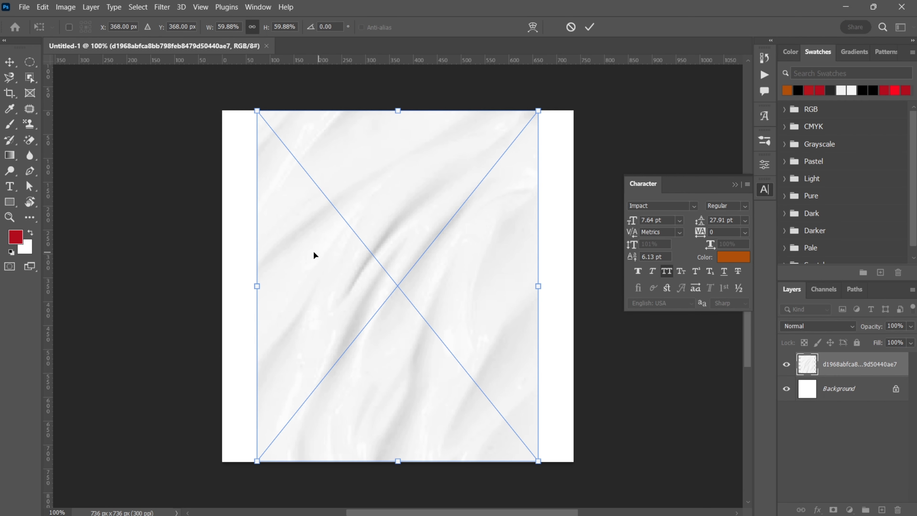
Step: Stretch the placed texture wider on both sides so it covers the whole canvas, then commit the transform
left_click_drag(257, 286, 213, 286)
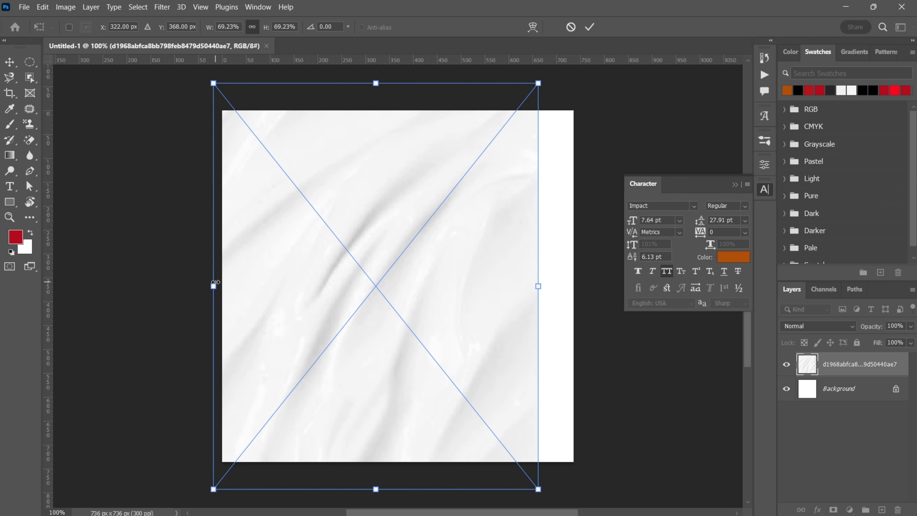
left_click_drag(538, 286, 589, 292)
left_click(594, 28)
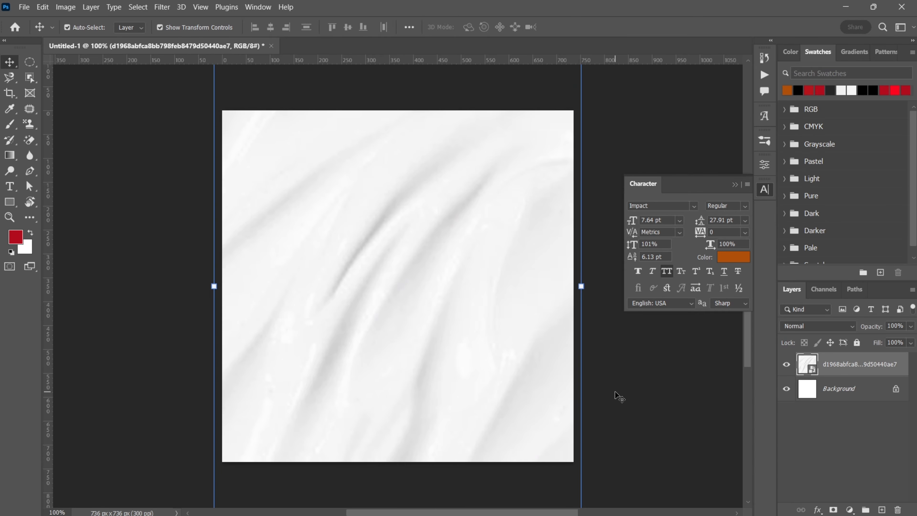
Step: Rasterize the texture layer
right_click(836, 370)
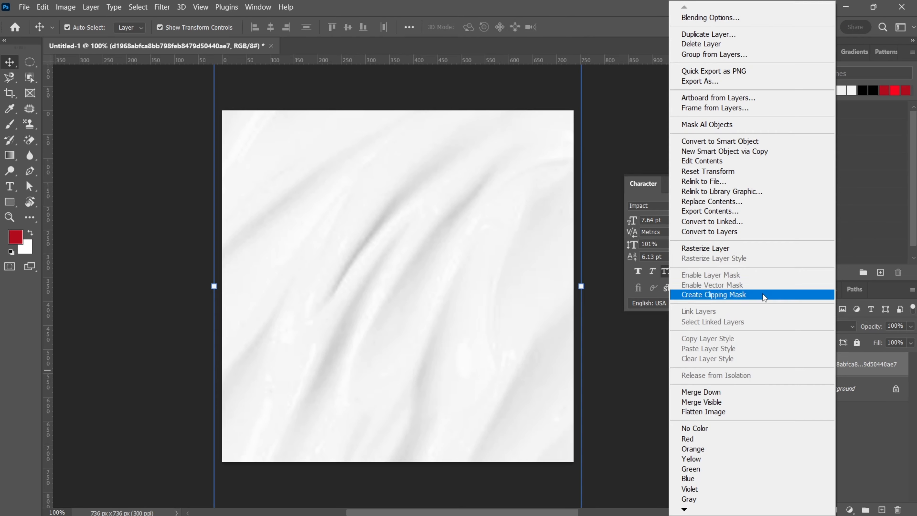
left_click(722, 248)
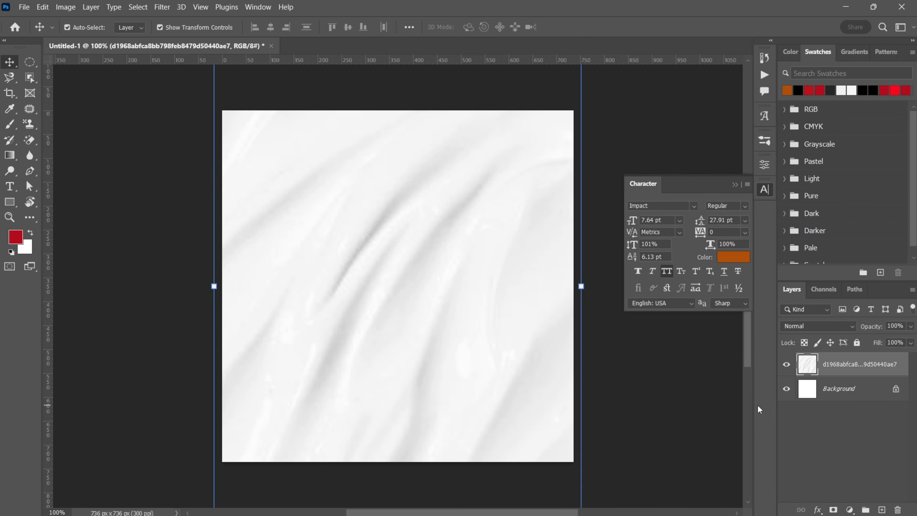
right_click(866, 374)
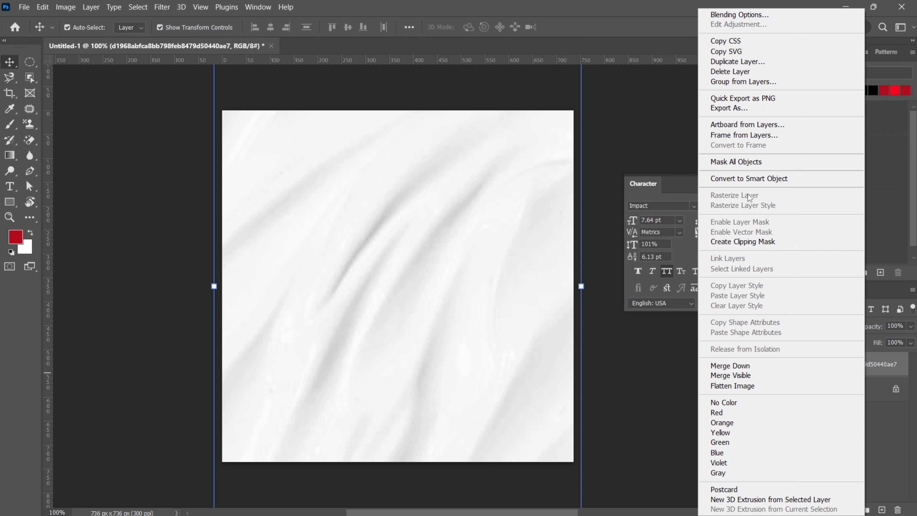
left_click(598, 322)
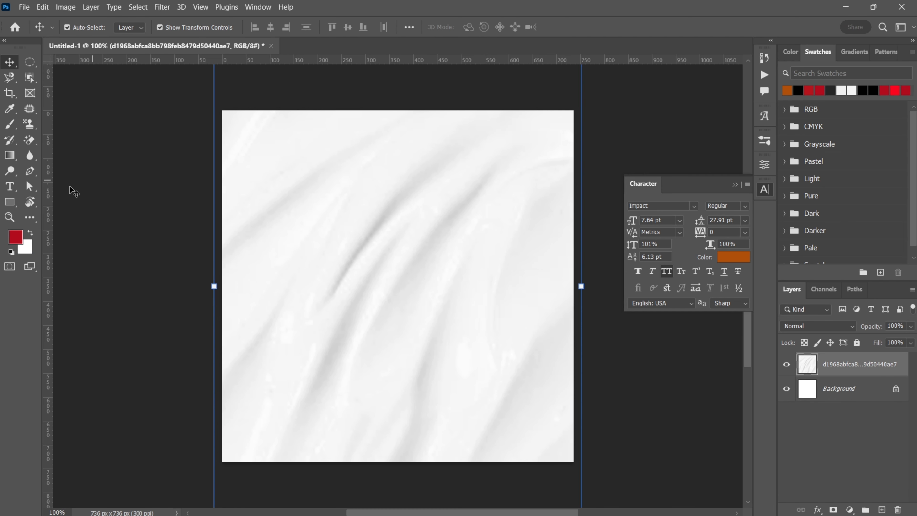
Step: Start a new text layer near the top of the canvas with the Type tool and reposition it
left_click(10, 187)
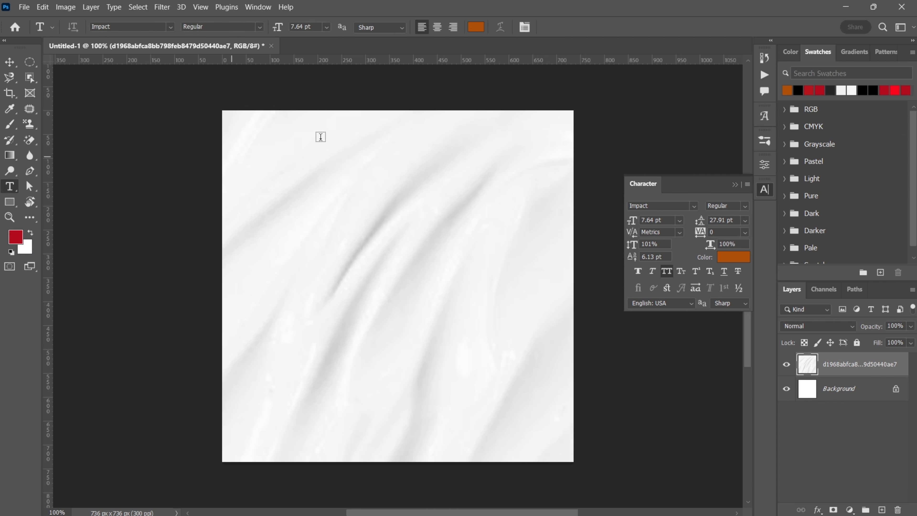
left_click(372, 138)
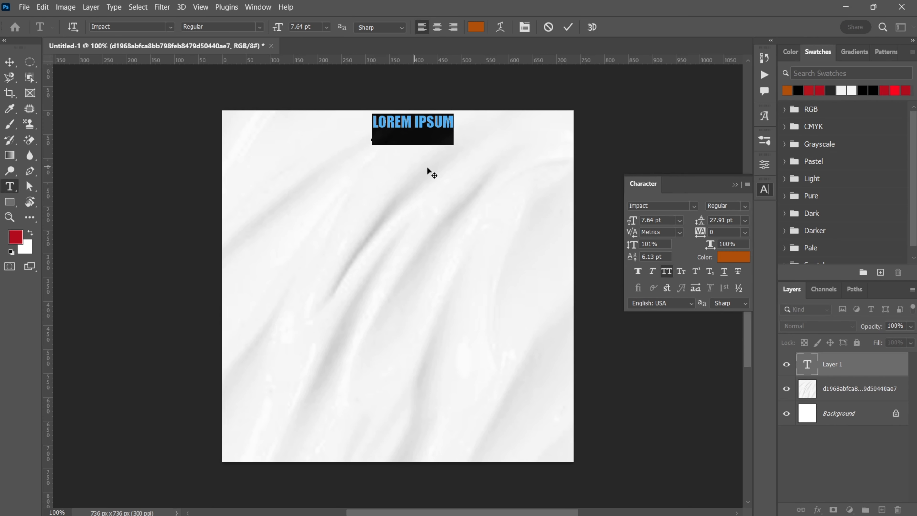
left_click_drag(411, 154, 388, 162)
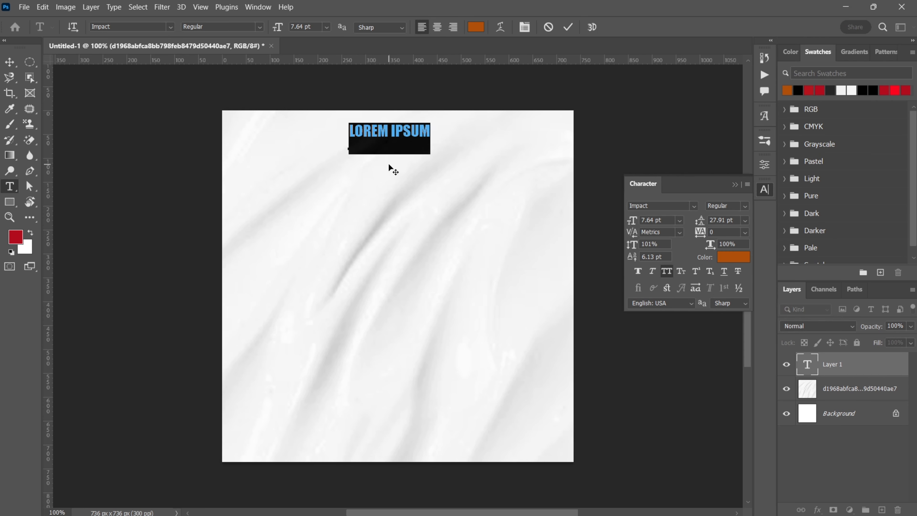
Step: Set the font to Montserrat and type HAPPY
left_click(695, 206)
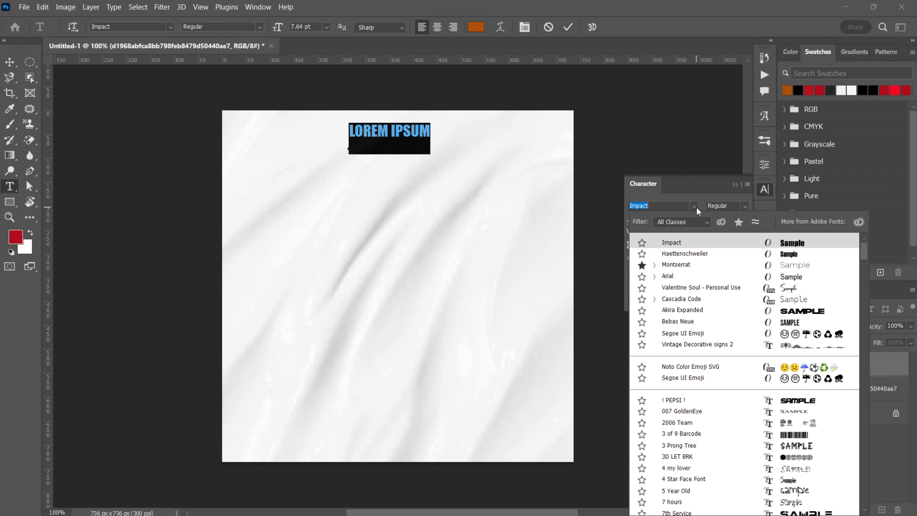
left_click(669, 267)
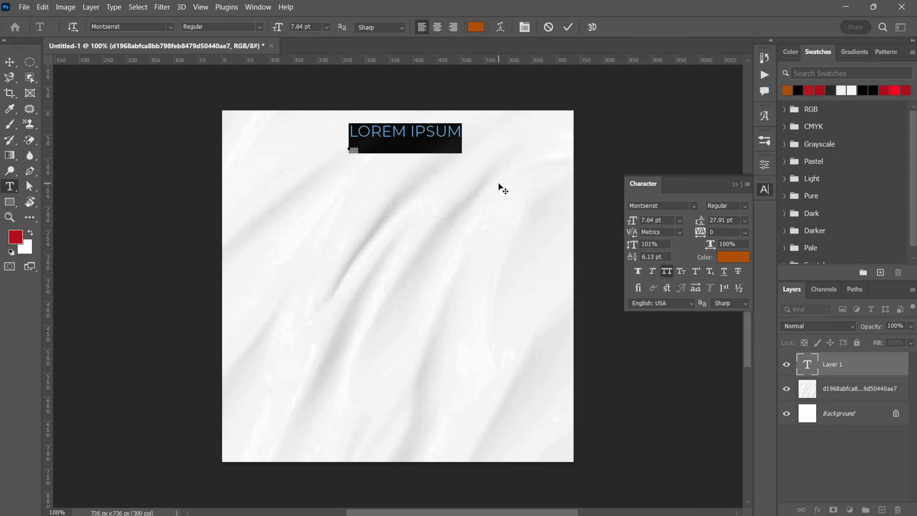
type("H")
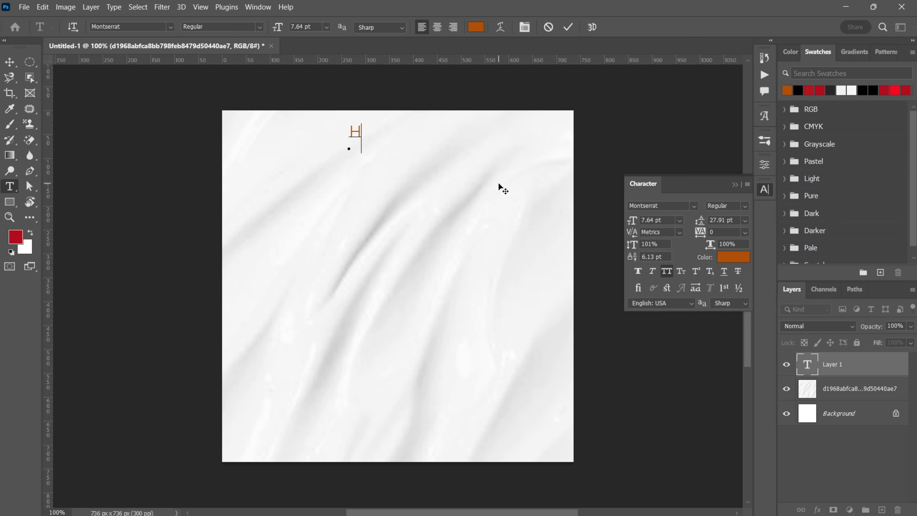
type("APPY")
Step: Select all the text and set its colour to red ca0719
key("ctrl+a")
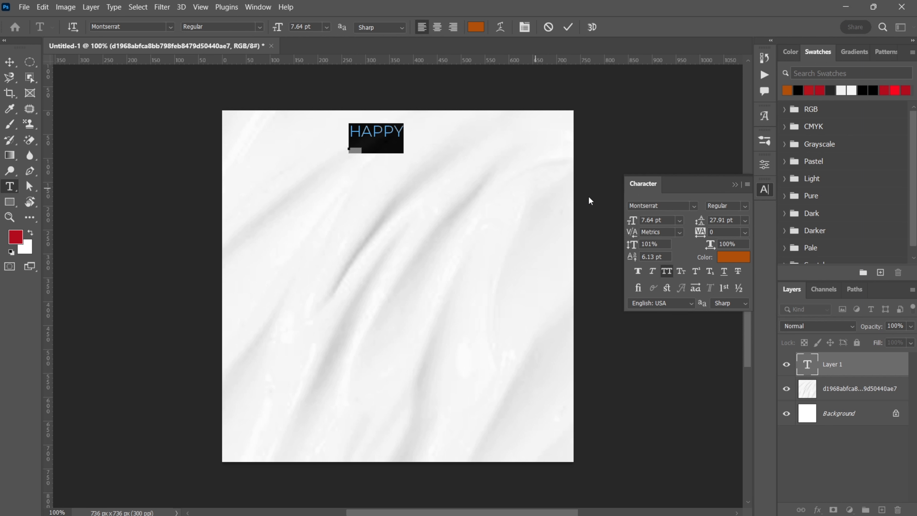
left_click(736, 257)
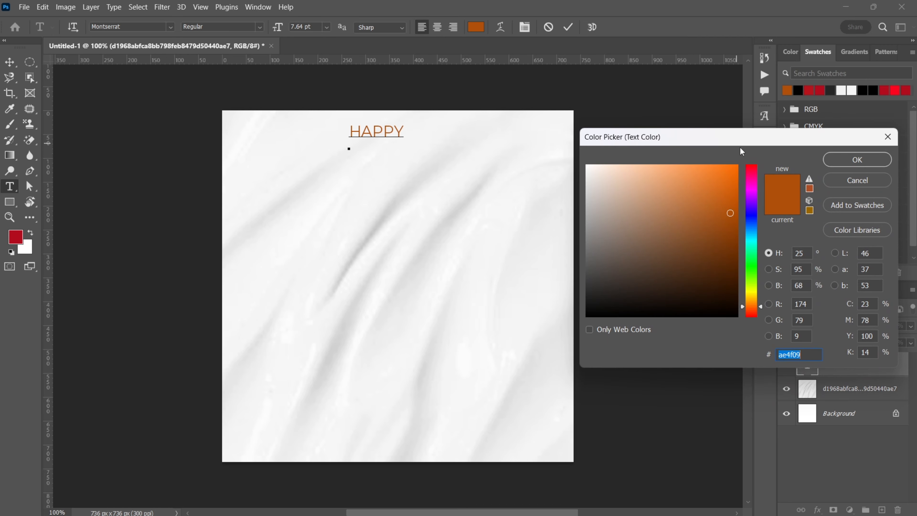
left_click(753, 169)
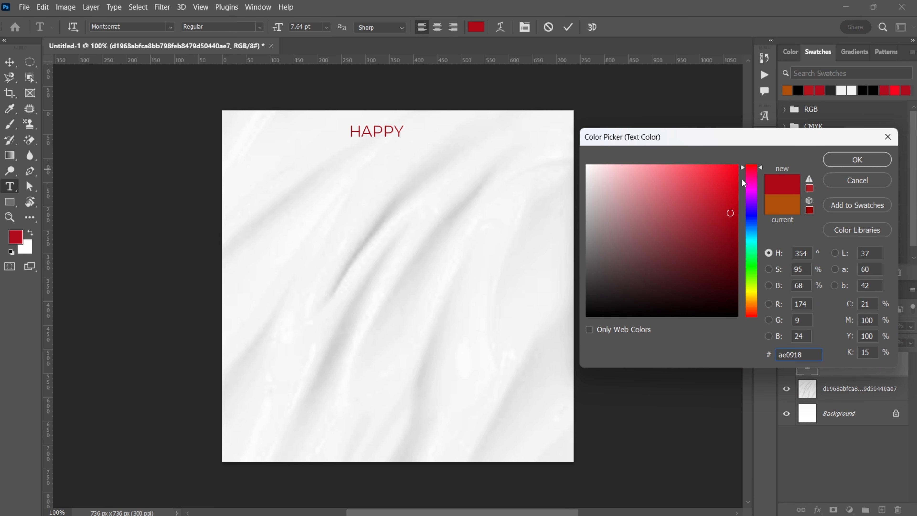
left_click(733, 196)
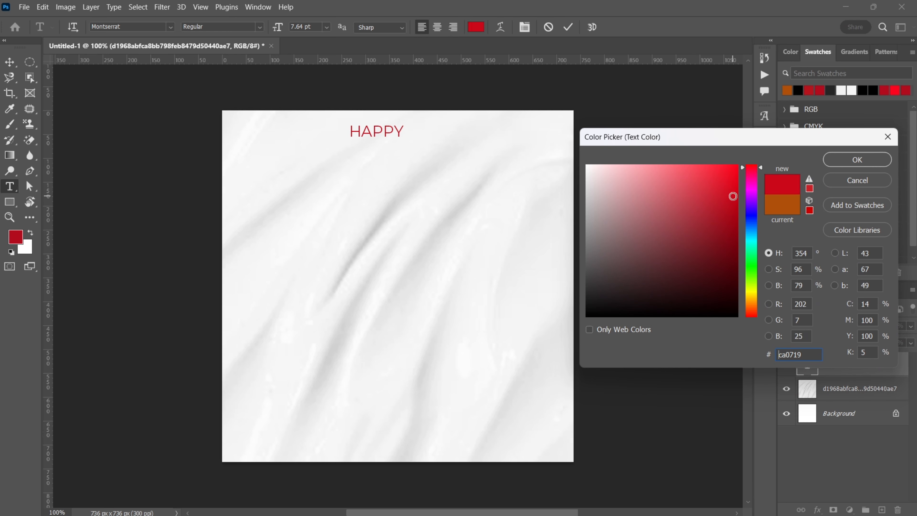
left_click(847, 164)
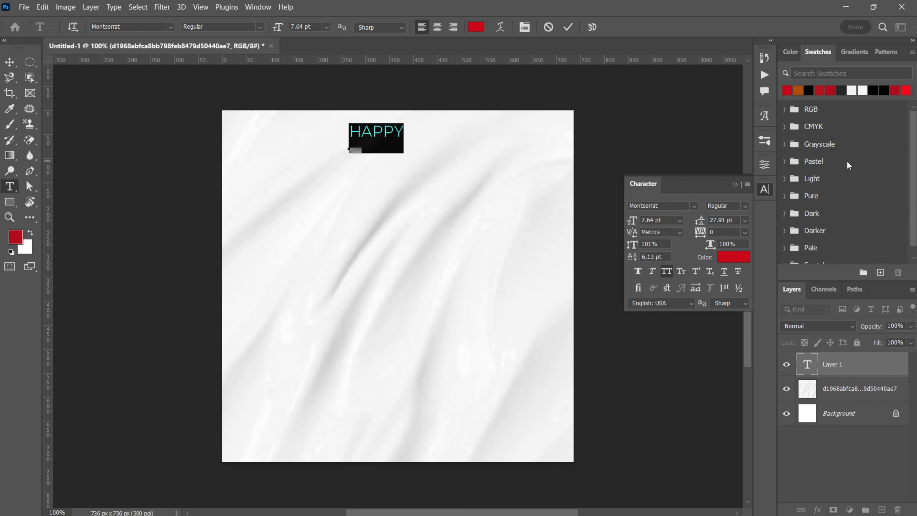
Step: Set the font style to Bold and commit the HAPPY text
left_click(745, 205)
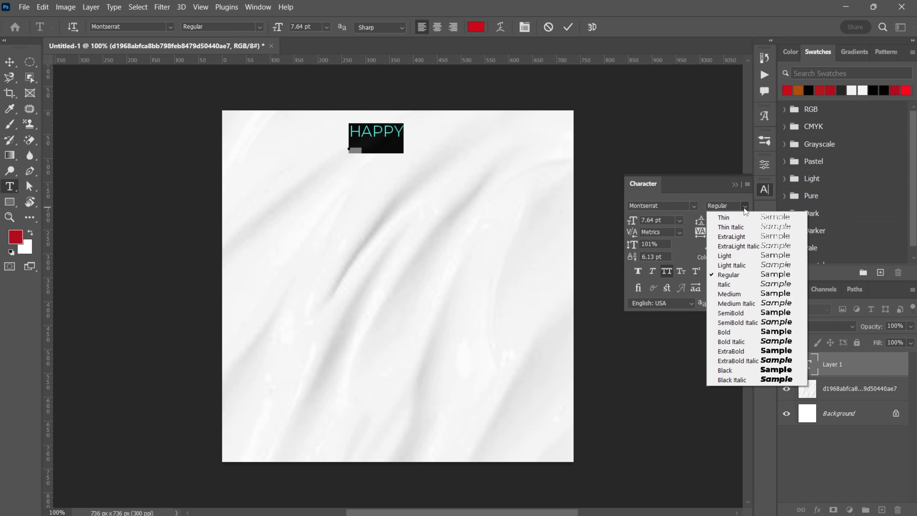
left_click(733, 333)
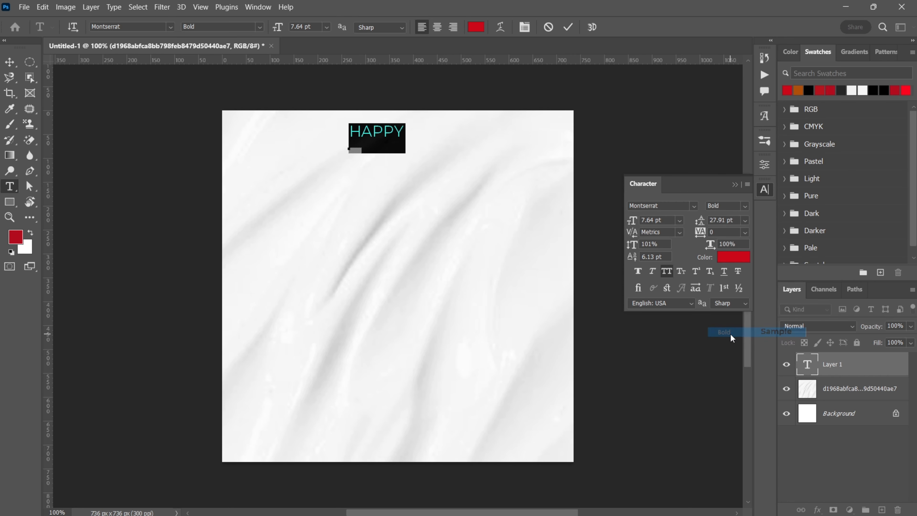
left_click(568, 26)
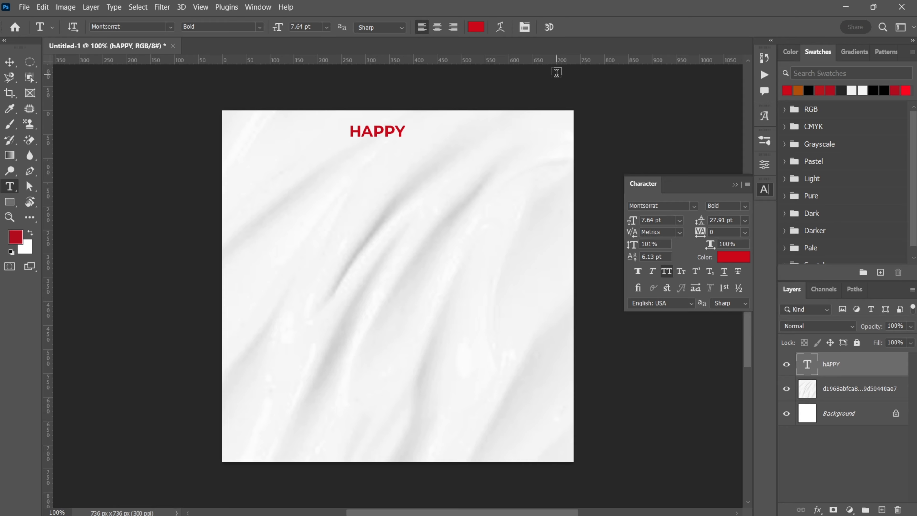
Step: Center the HAPPY text horizontally on the canvas, then deselect
key("ctrl+a")
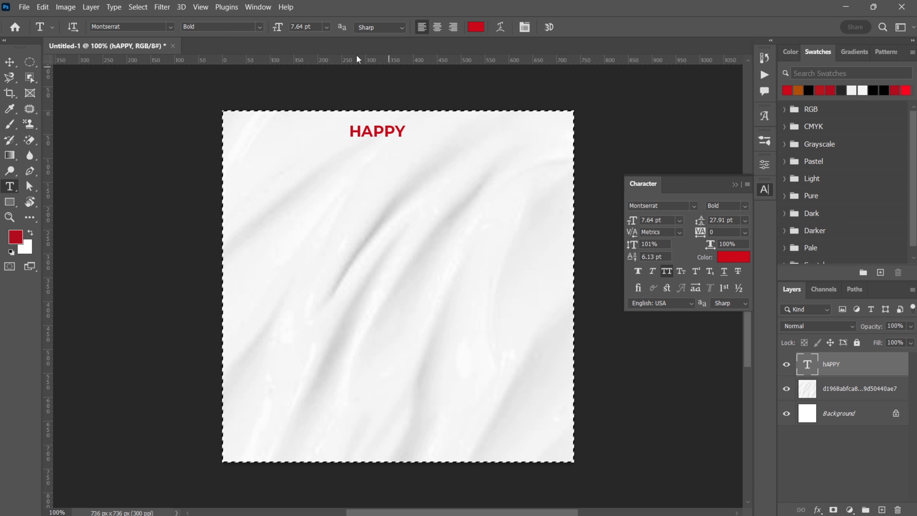
left_click(13, 65)
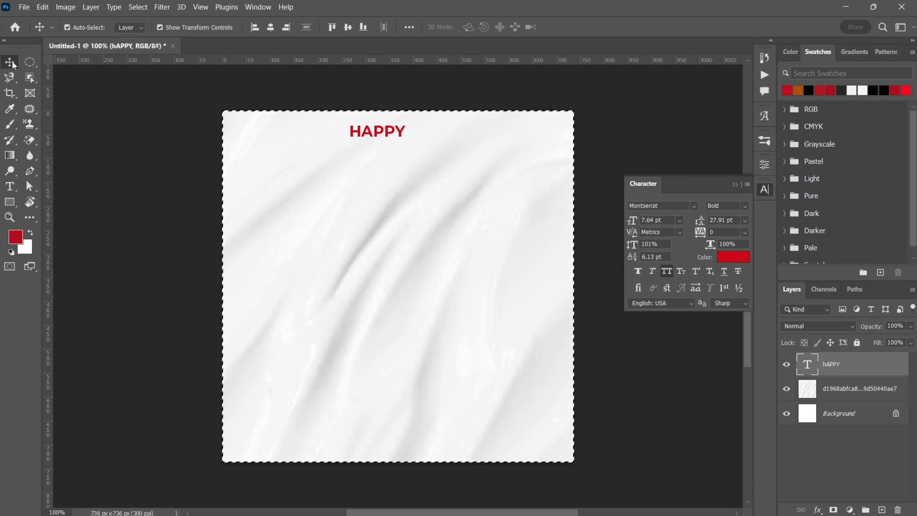
left_click(271, 30)
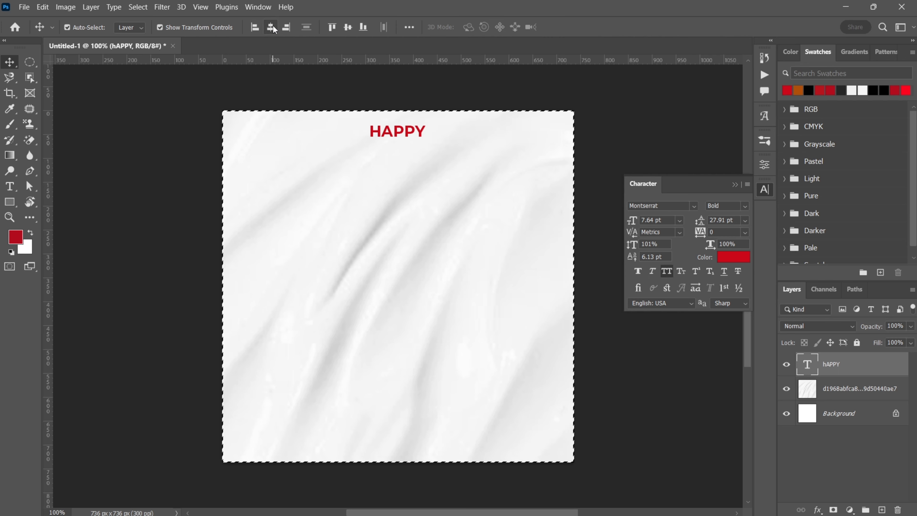
key("ctrl")
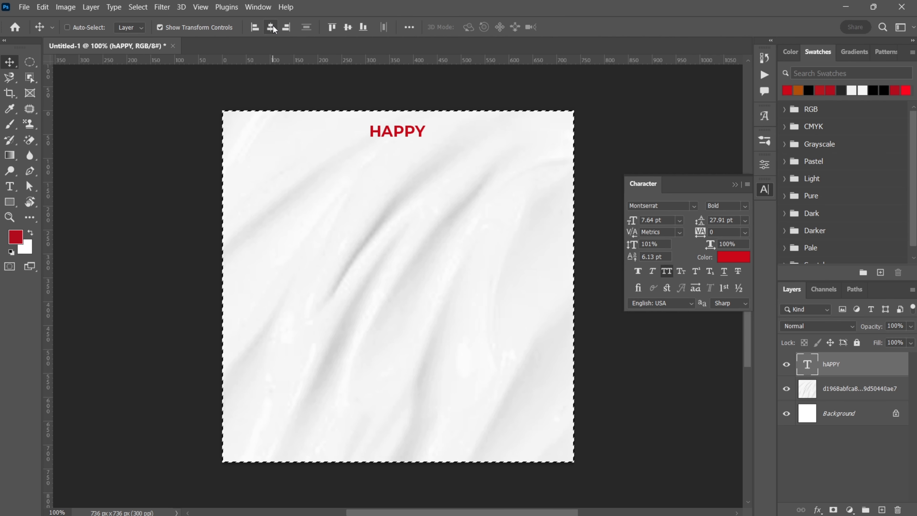
key("ctrl+d")
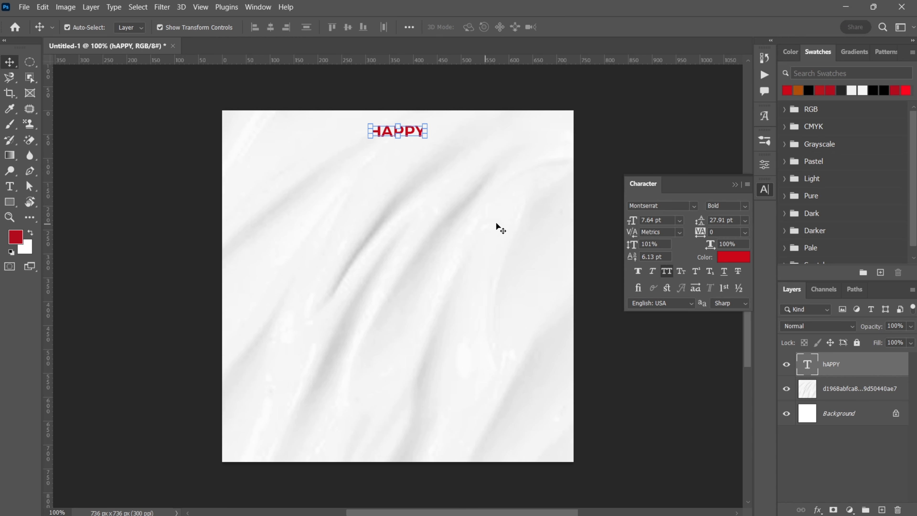
Step: Add a second text layer below HAPPY and set its font to Valentine Soul - Personal Use
left_click(7, 189)
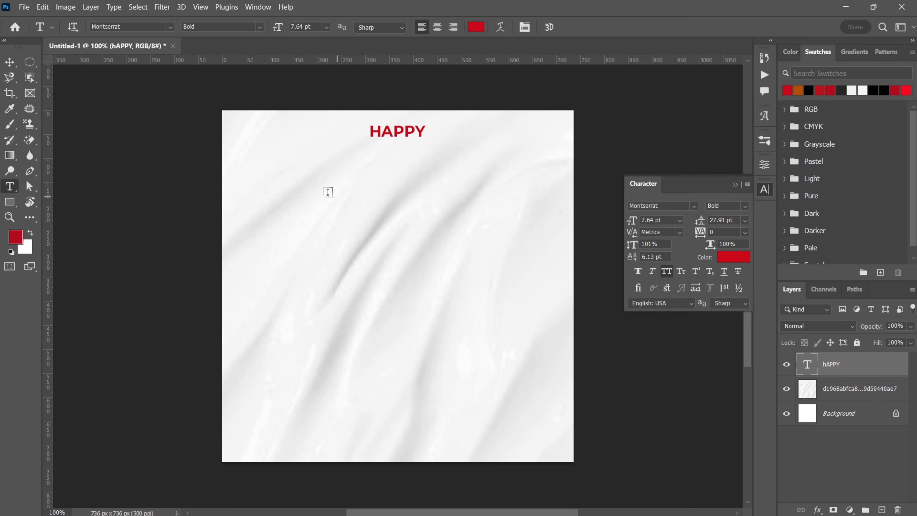
left_click(315, 173)
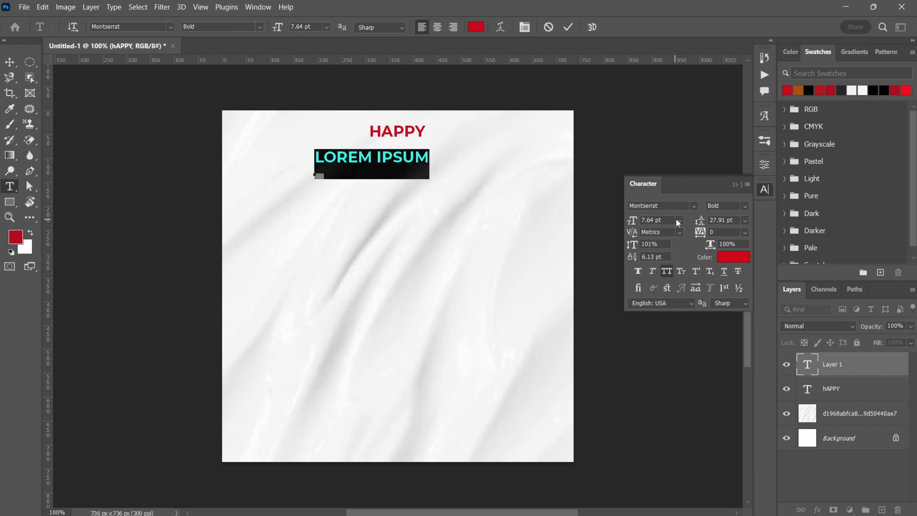
left_click(695, 207)
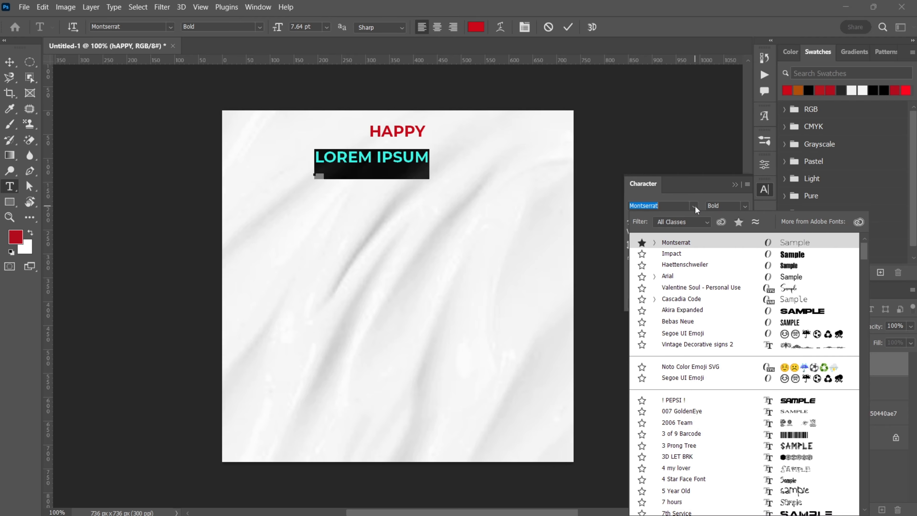
left_click(701, 287)
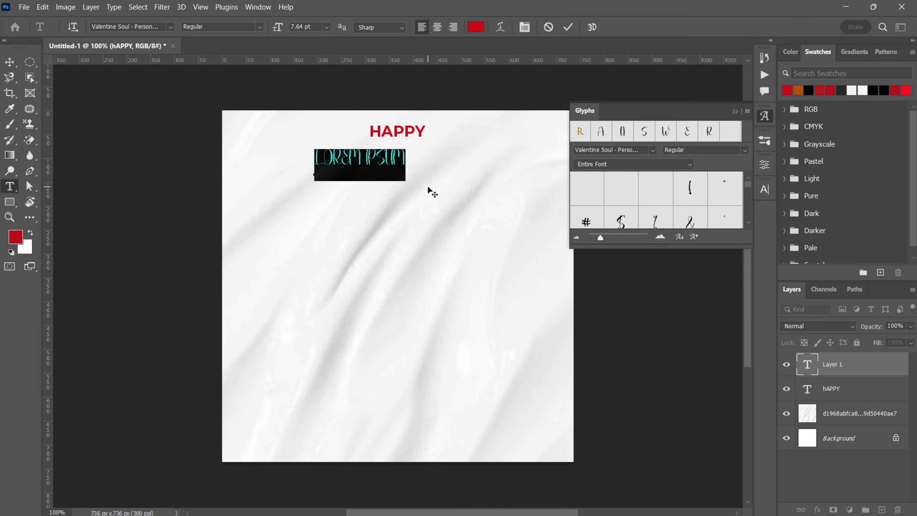
Step: Type VALENTINES into the new text layer
type("VA")
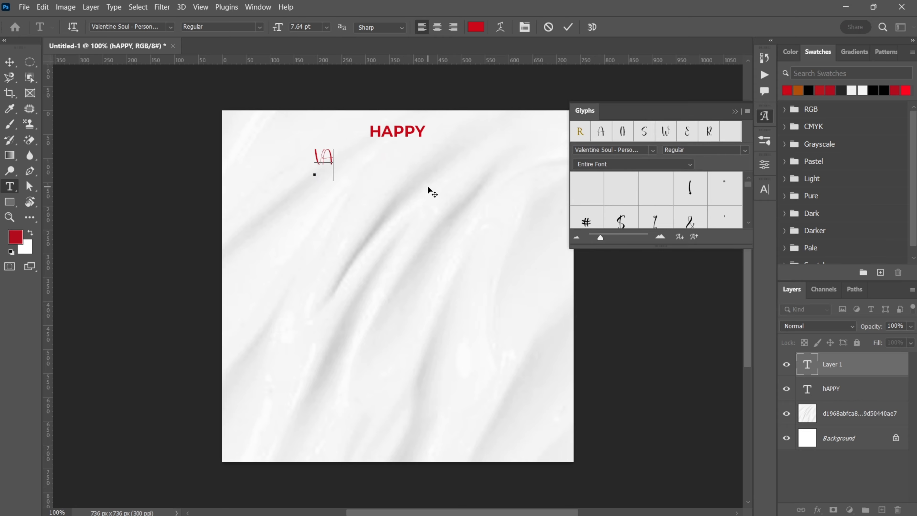
key("BackSpace")
type("ALENTINE")
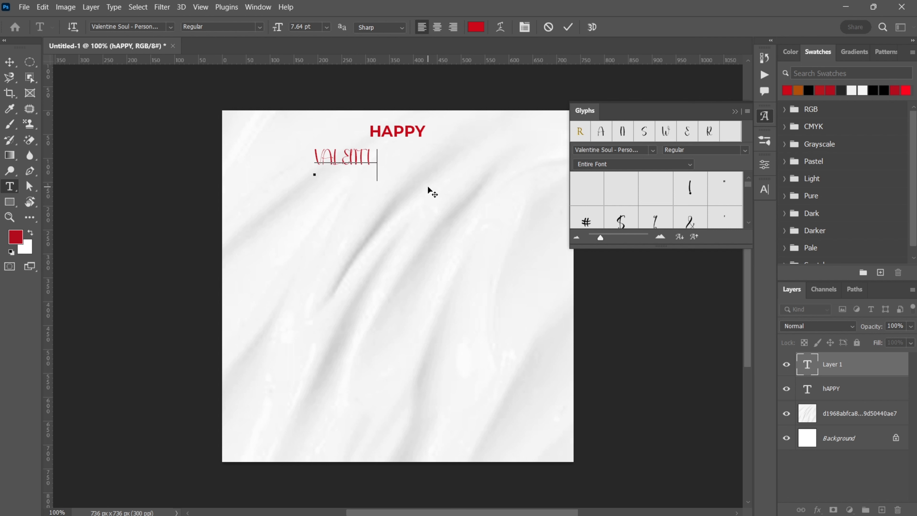
type("S")
Step: Select all the Valentines text and turn off All Caps in the Character panel
key("ctrl+a")
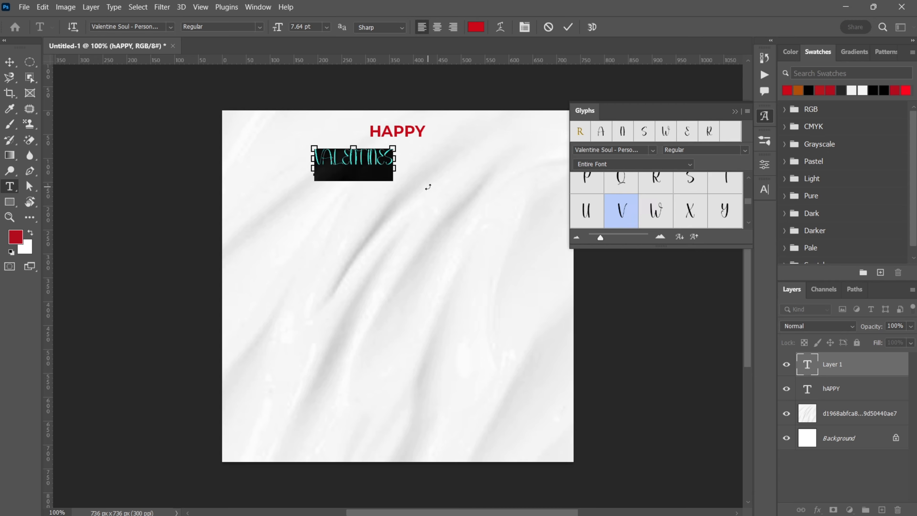
left_click(765, 189)
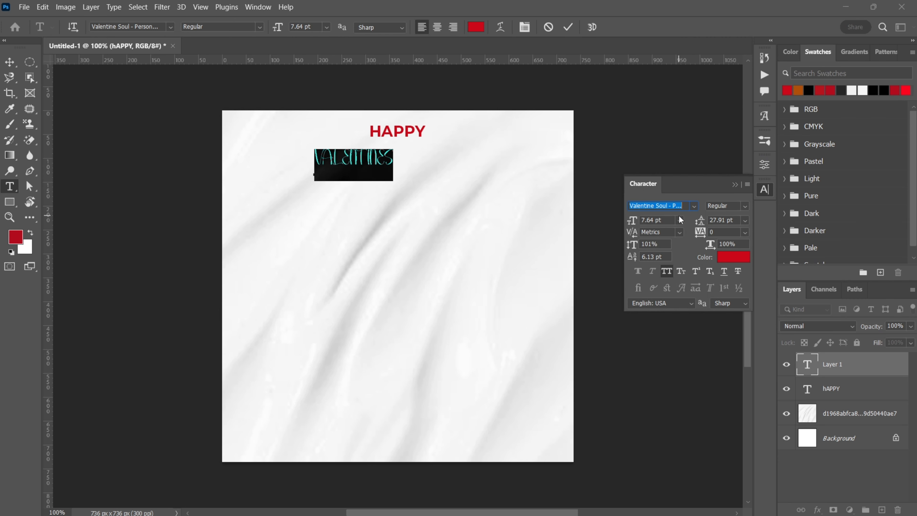
left_click(667, 272)
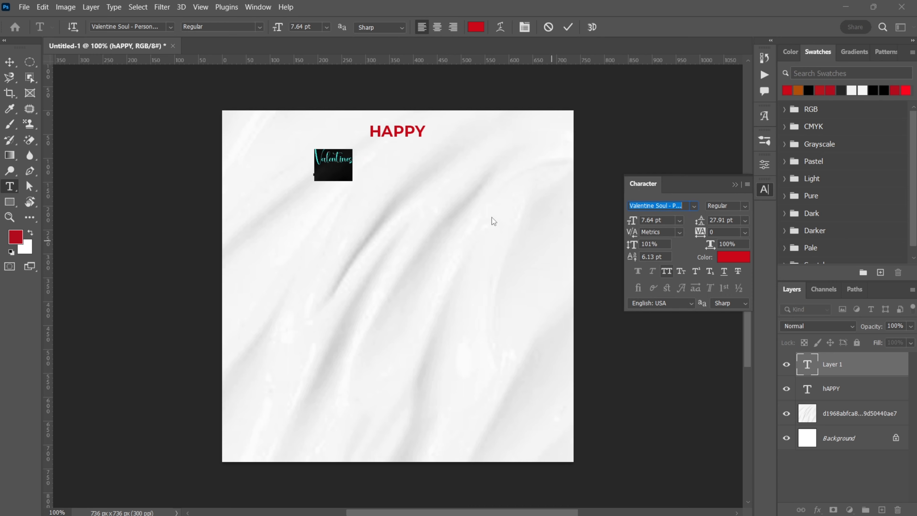
Step: Scale the Valentines text up to about 37 pt and place it just below HAPPY, then commit
left_click(9, 62)
left_click_drag(353, 164, 503, 245)
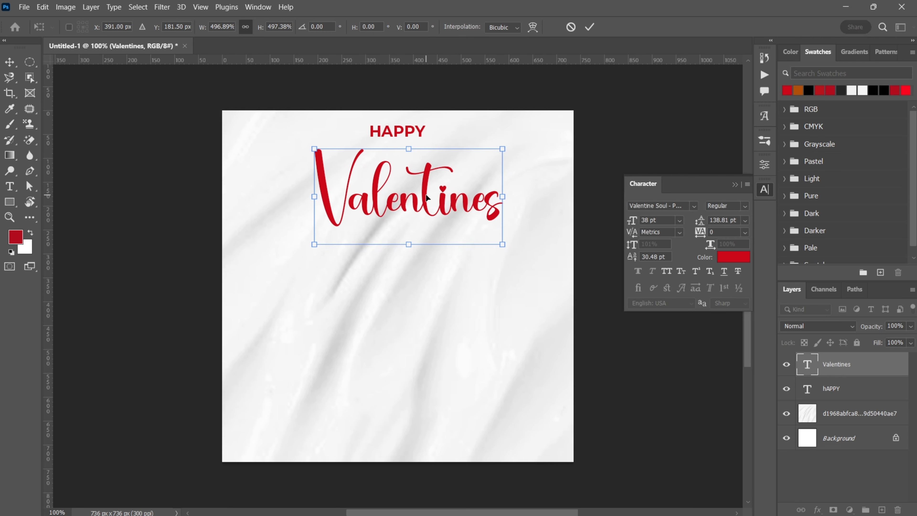
left_click_drag(421, 197, 416, 177)
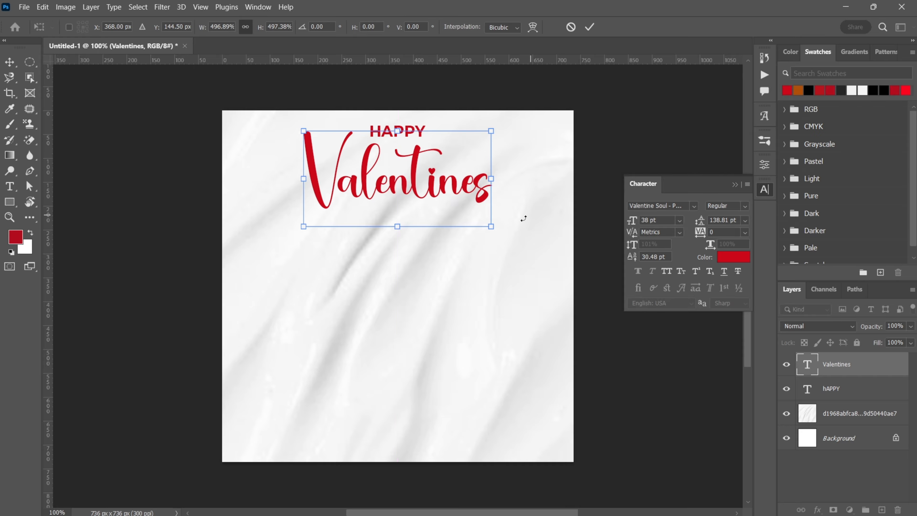
left_click_drag(492, 228, 489, 226)
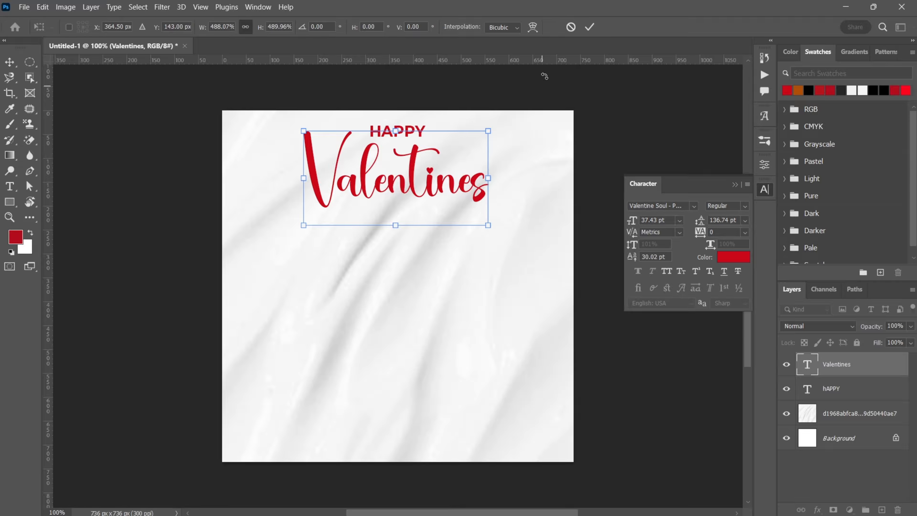
left_click(590, 27)
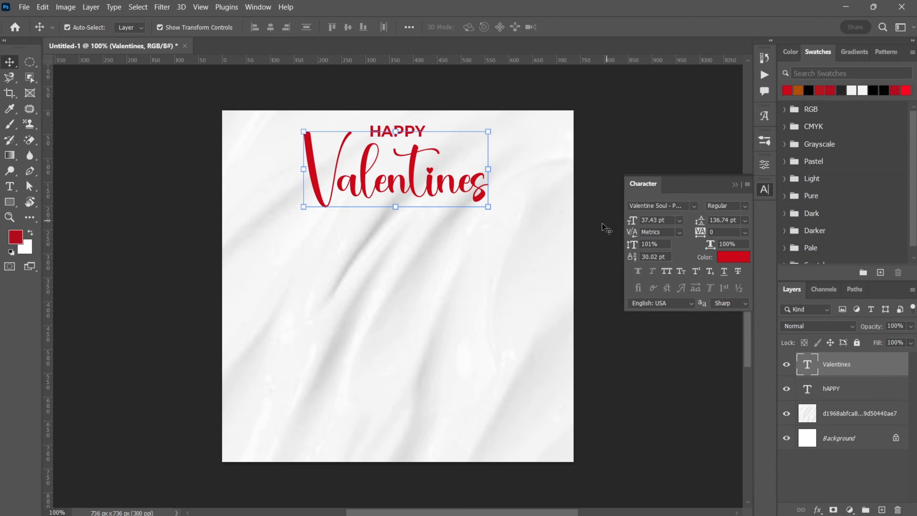
Step: Duplicate the HAPPY layer and nudge the copy down below the Valentines text
left_click(596, 231)
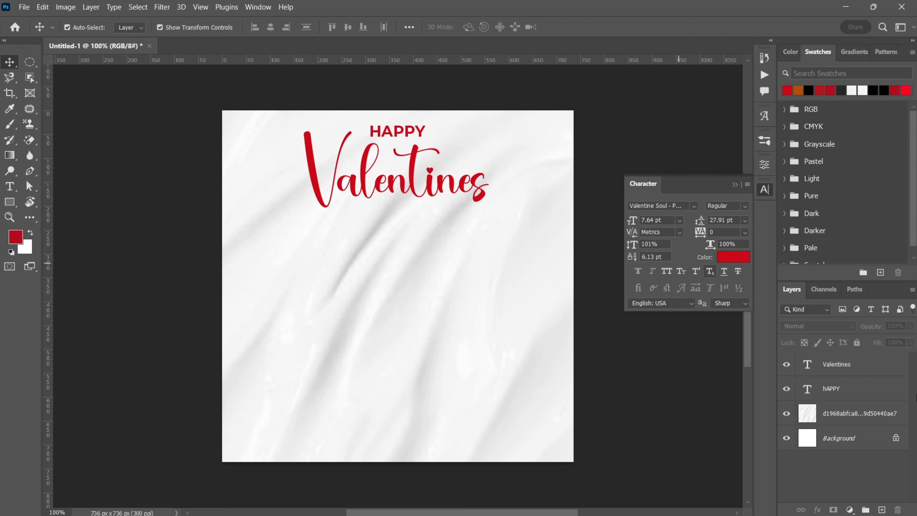
left_click(861, 396)
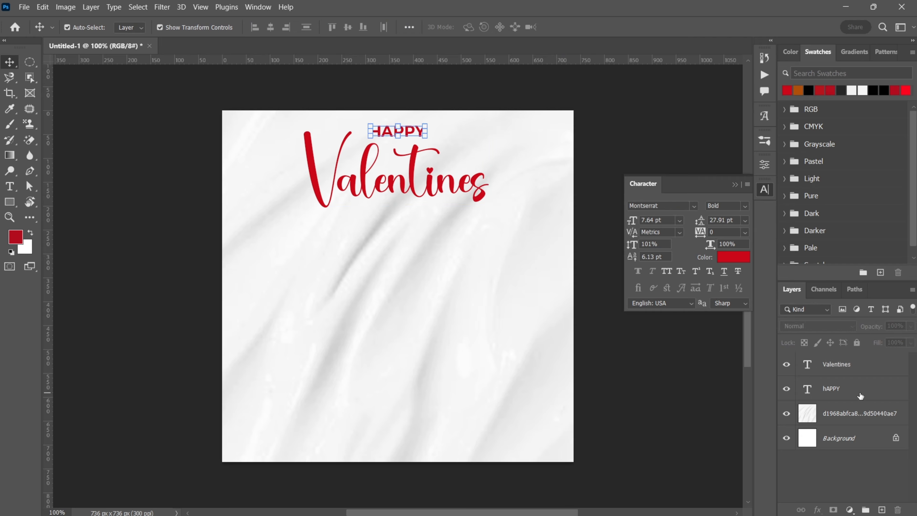
key("ctrl+j")
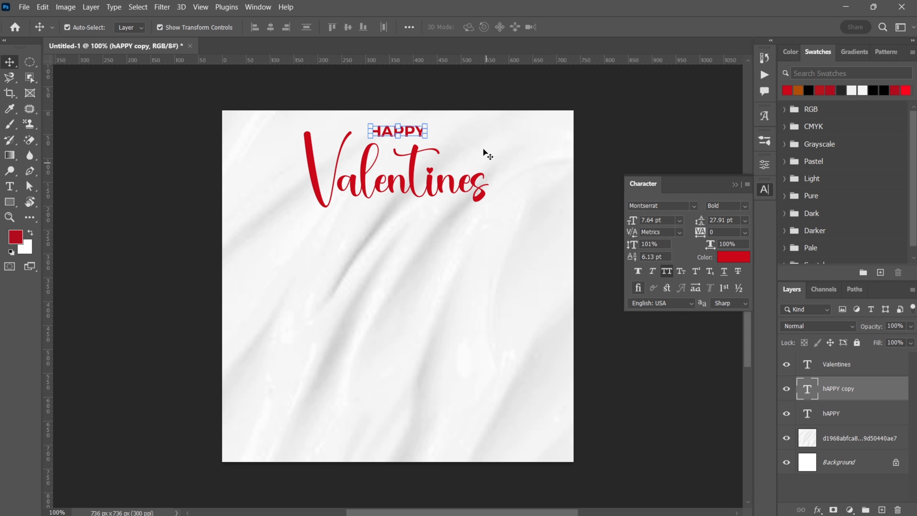
key("shift+Down")
key("shift+Down")
key("shift+Down")
key("shift+Down")
key("shift+Down")
key("shift+Down")
key("shift+Down")
key("shift+Down")
key("shift+Down")
key("shift+Down")
key("shift+Down")
key("shift+Down")
key("shift+Down")
key("shift+Down")
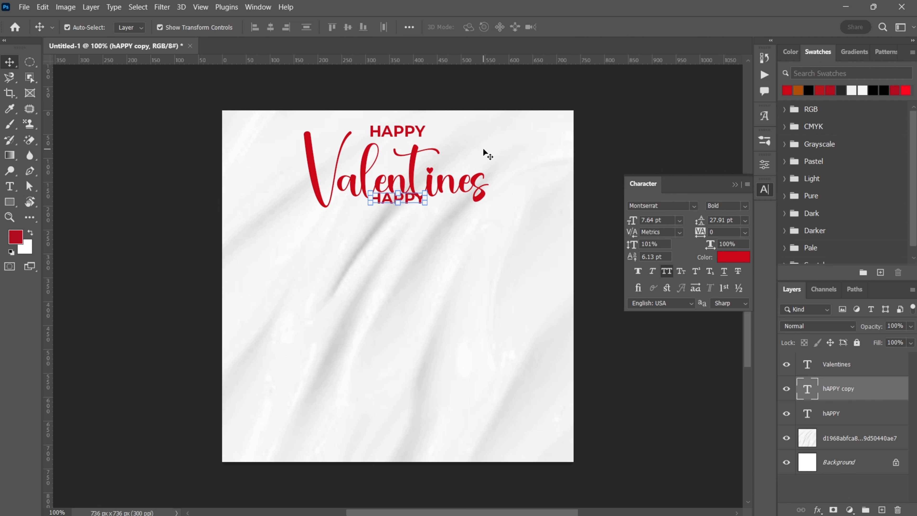
key("shift+Down")
key("shift+Down")
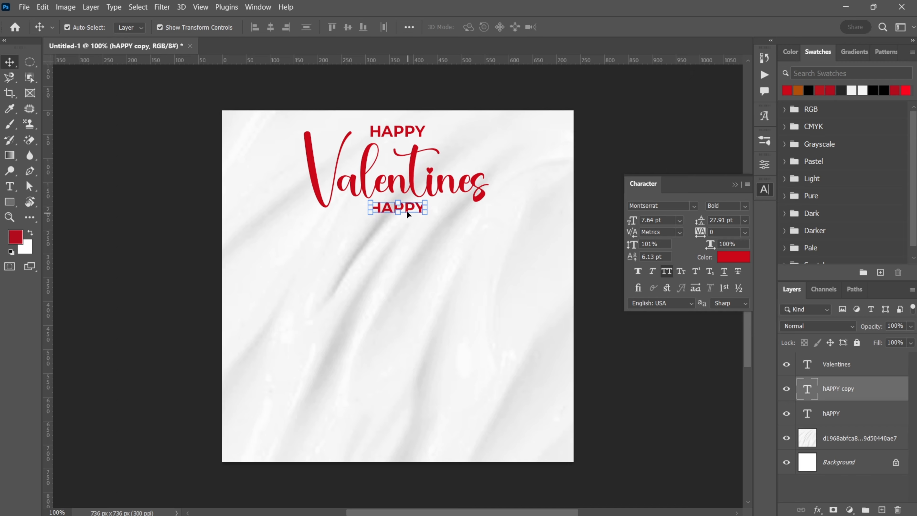
Step: Edit the HAPPY copy layer's text to read DAY and commit it
left_click(407, 208)
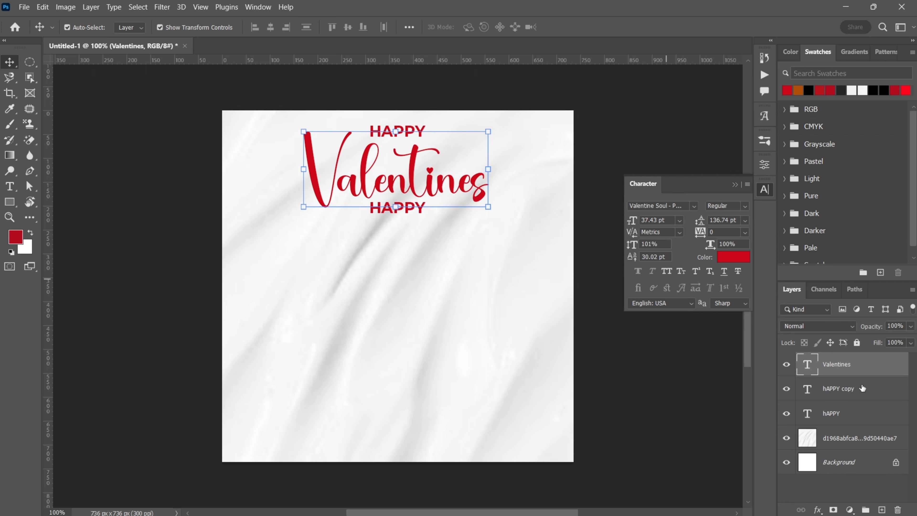
left_click(805, 394)
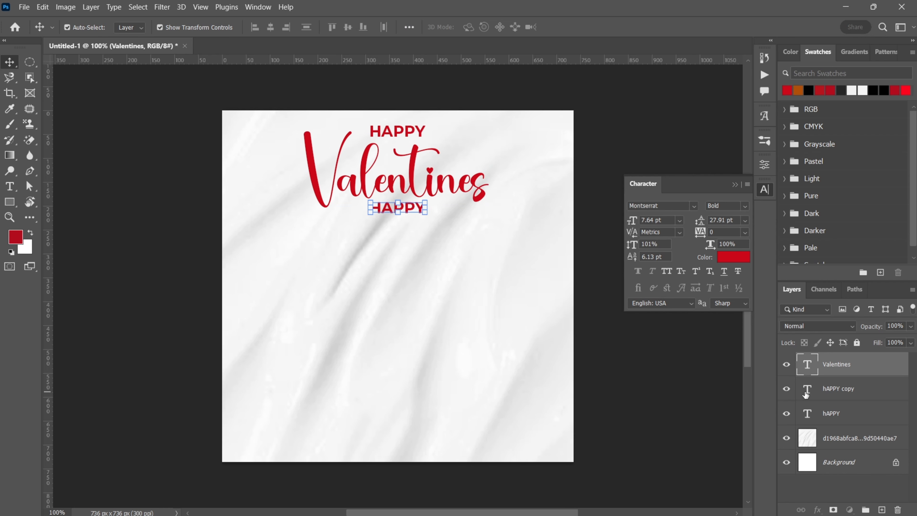
double_click(806, 393)
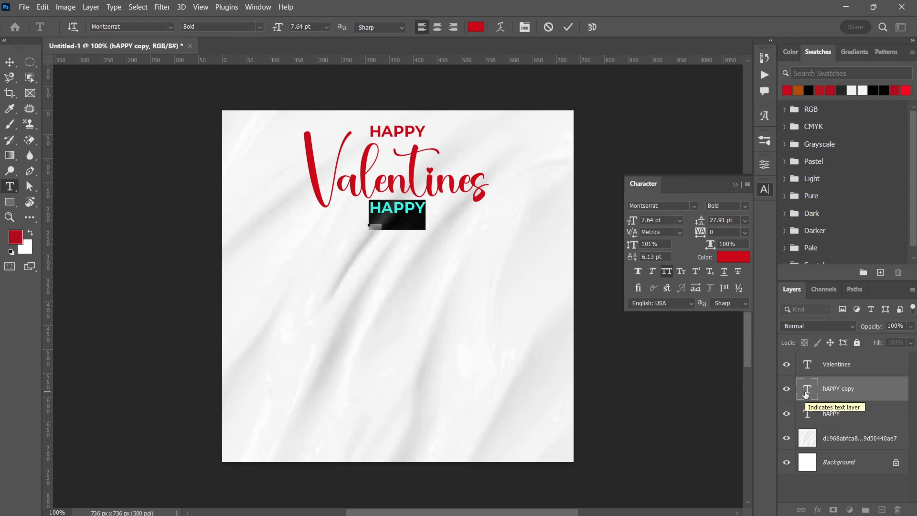
type("DAY")
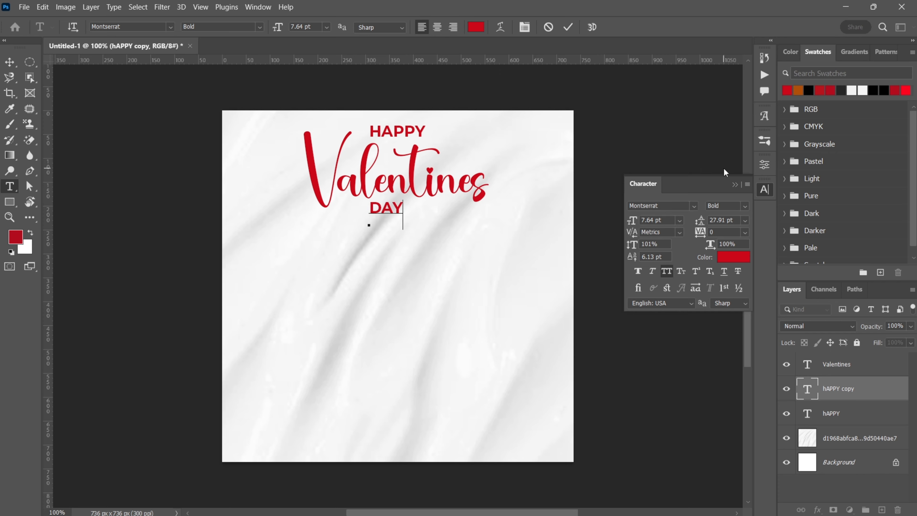
left_click(568, 28)
Step: Nudge the DAY text to center it beneath Valentines
key("v")
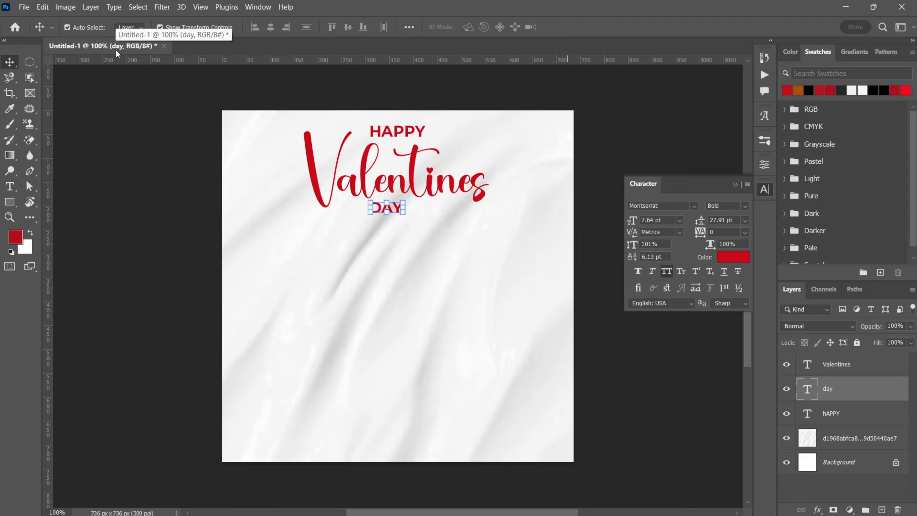
key("Right")
key("Right")
key("Right")
key("Right")
key("Right")
key("Right")
key("Right")
key("Right")
key("Right")
key("Right")
key("Right")
key("Right")
key("Right")
key("Right")
key("Right")
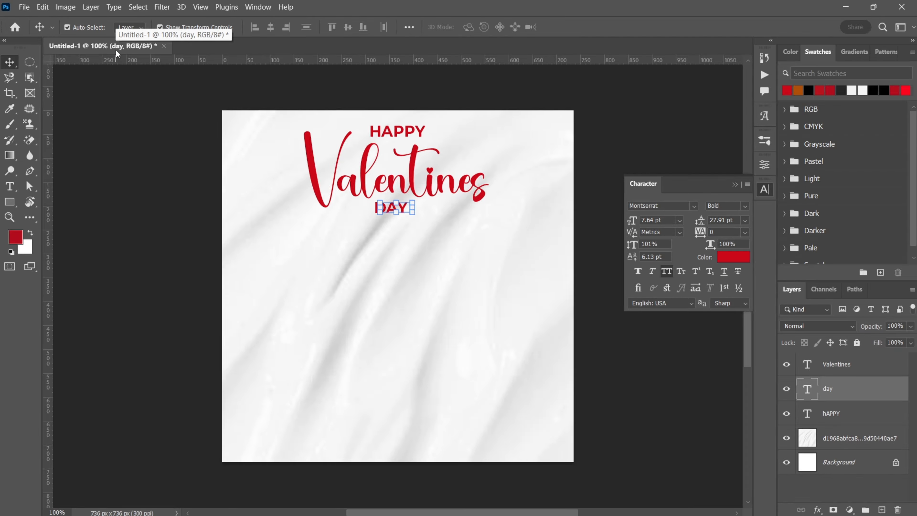
key("Up")
key("Up")
key("Up")
key("Up")
key("Up")
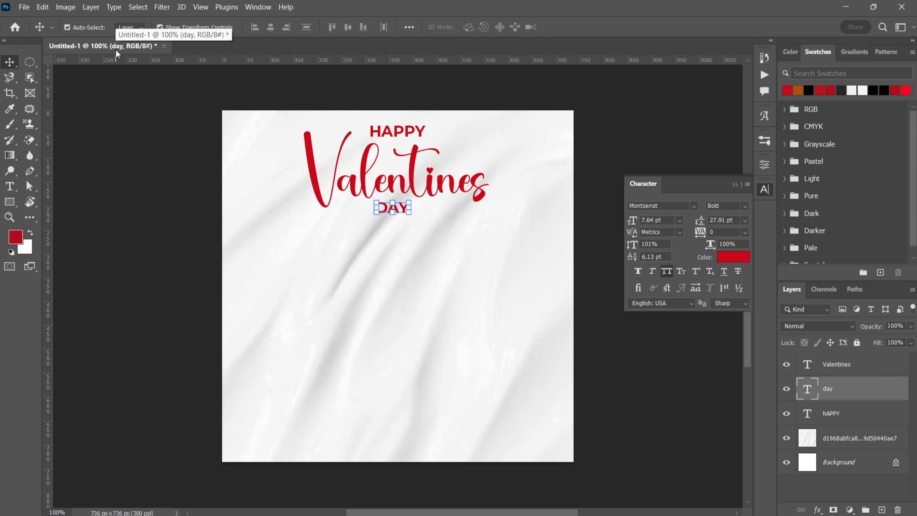
key("Right")
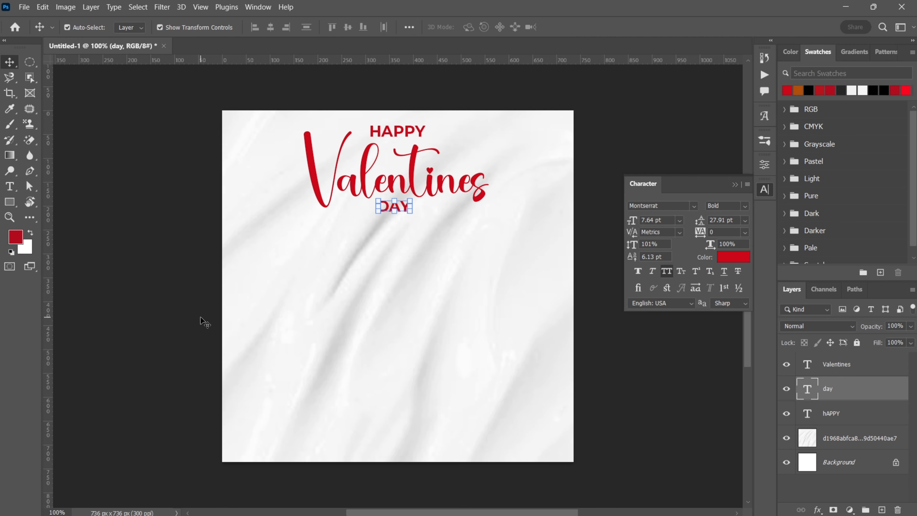
Step: Open File Explorer, drag the couple photo onto the canvas, and move its layer to the top of the stack
key("super")
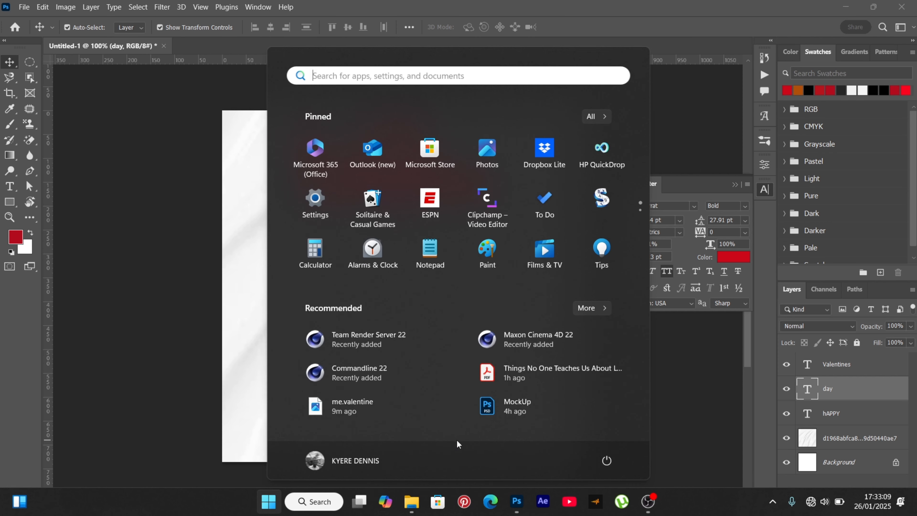
left_click(412, 503)
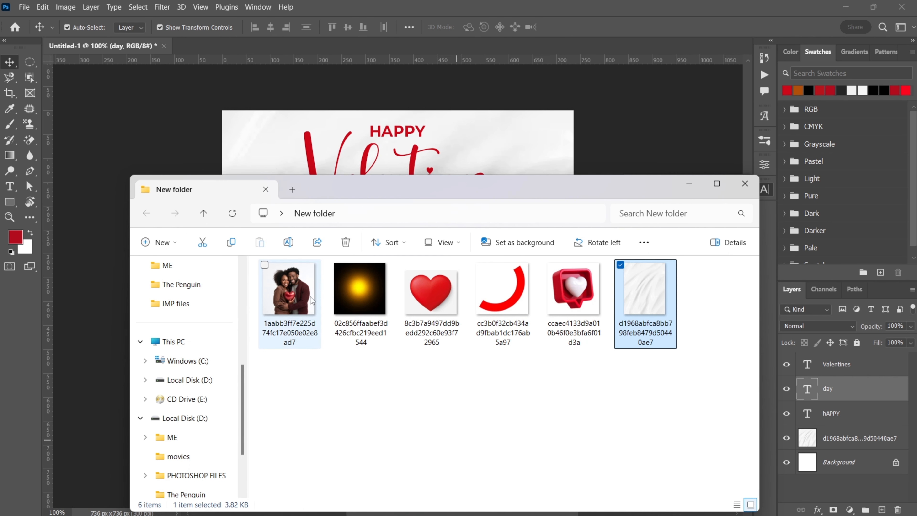
left_click_drag(284, 289, 433, 156)
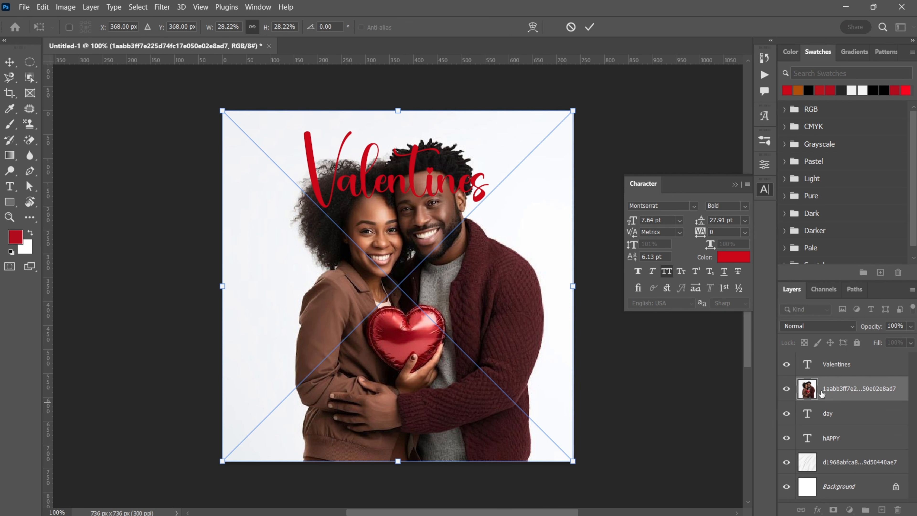
left_click_drag(844, 388, 832, 360)
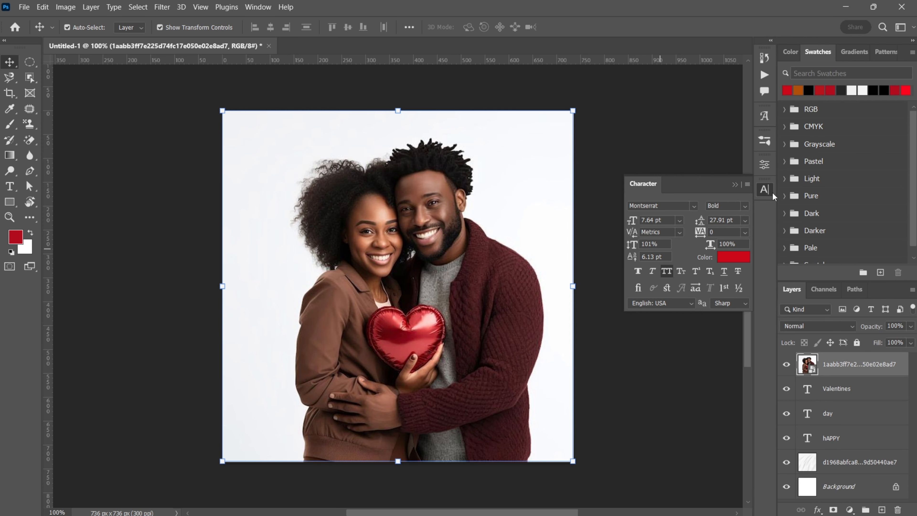
Step: Open the Properties panel, rasterize the photo layer, and remove its background with the Remove Background quick action
left_click(765, 166)
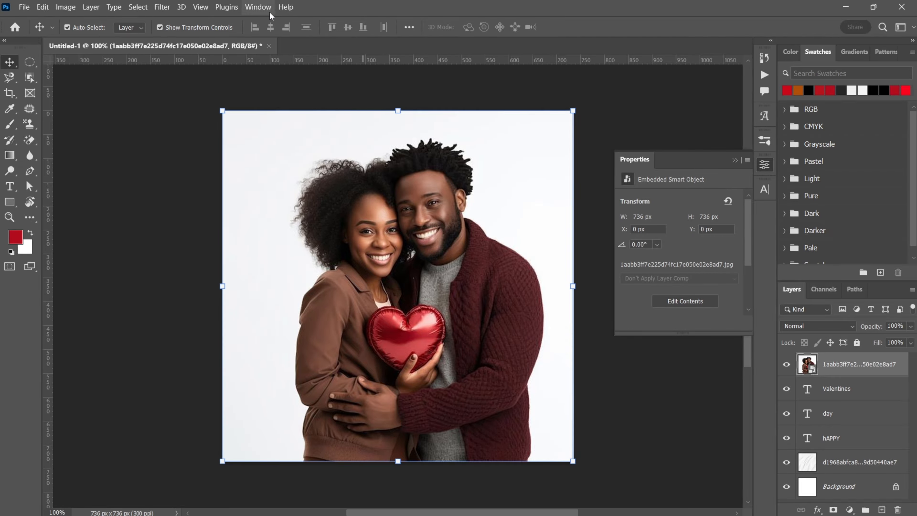
left_click(256, 7)
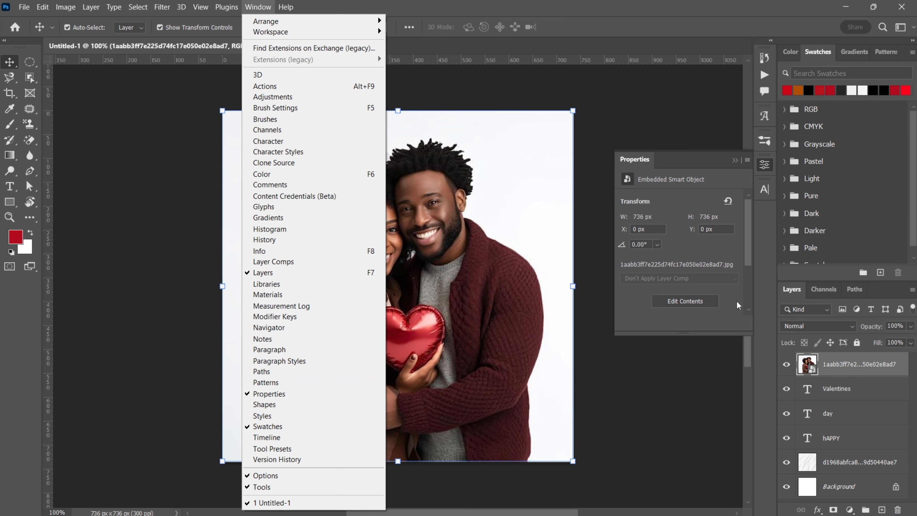
left_click(763, 168)
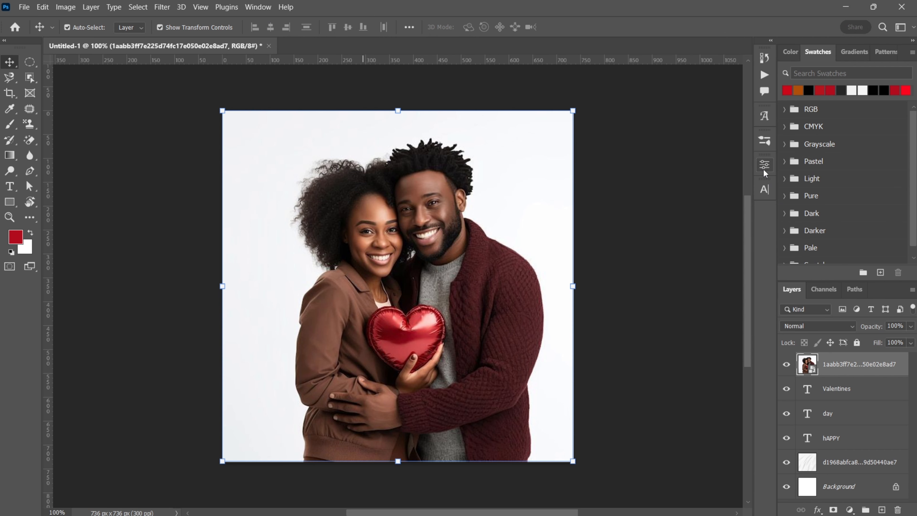
left_click(763, 170)
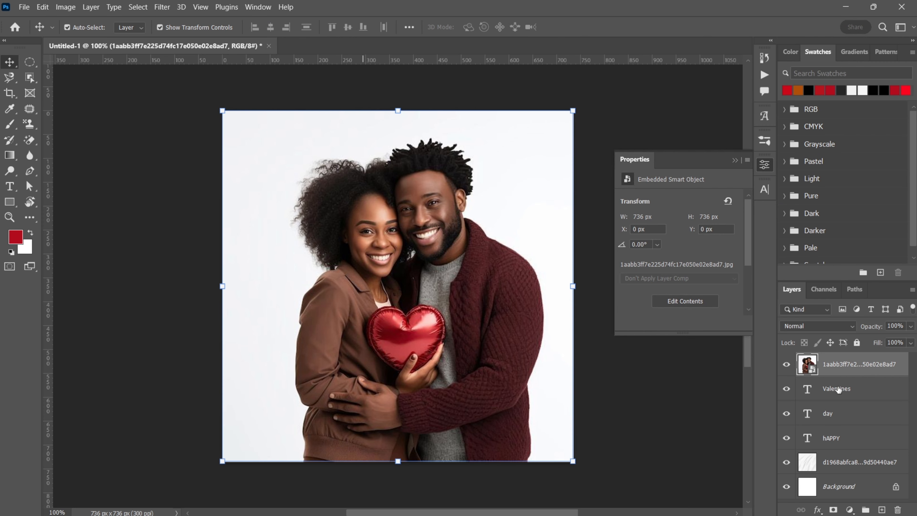
right_click(848, 368)
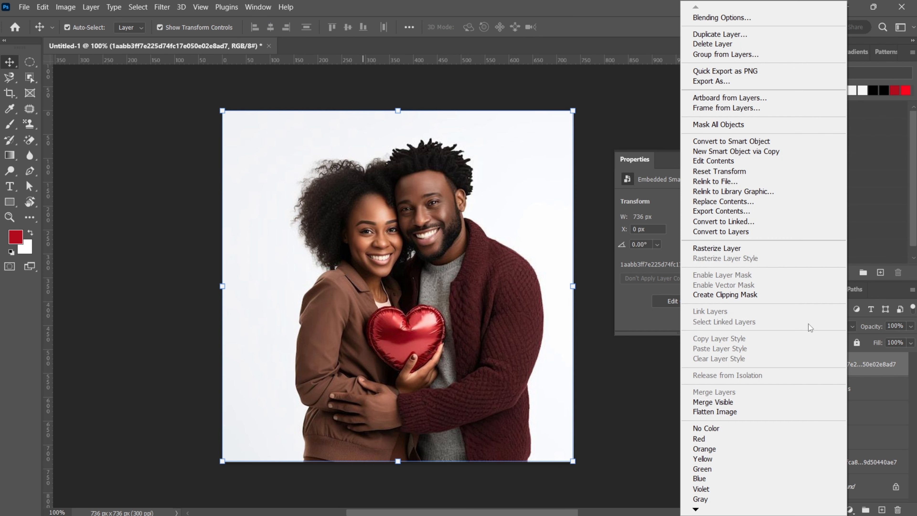
left_click(726, 250)
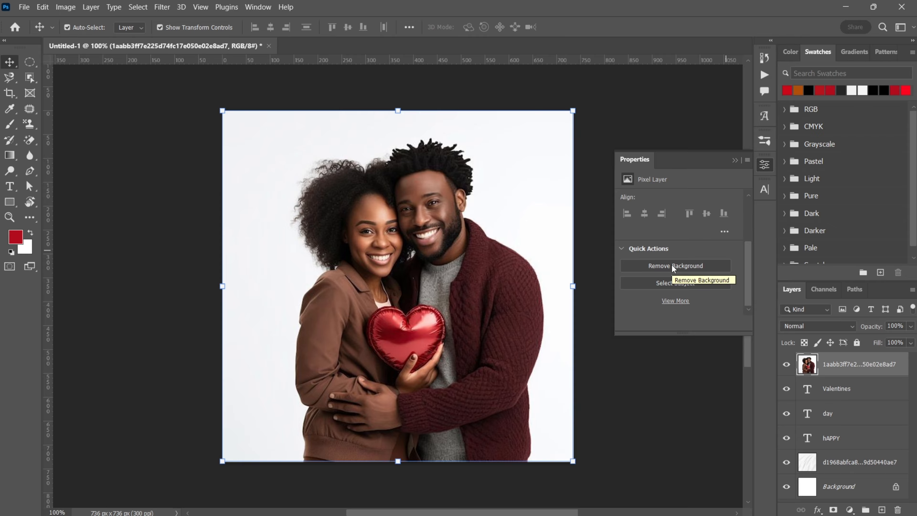
left_click(672, 265)
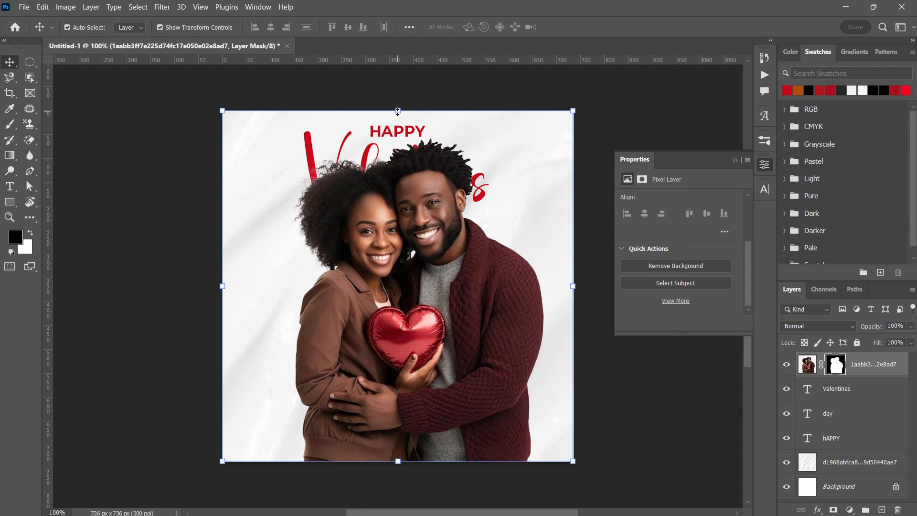
Step: Scale the couple photo down to about 68% and place it in the lower part of the canvas below DAY
left_click_drag(397, 110, 394, 224)
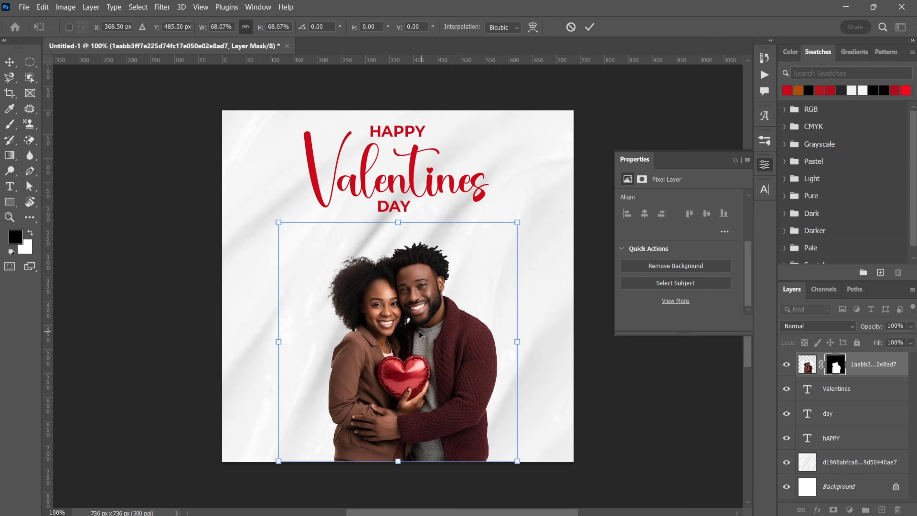
left_click_drag(420, 331, 407, 331)
left_click(589, 26)
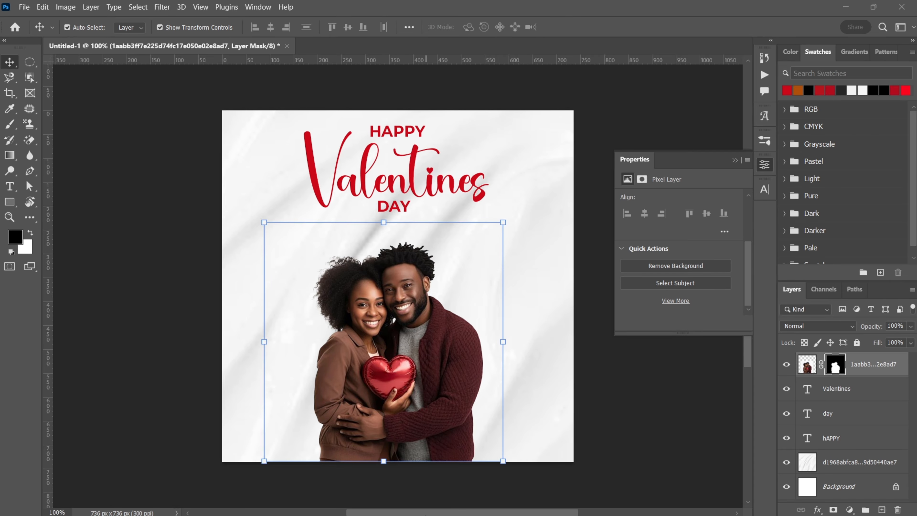
Step: Open the couple photo from File Explorer as a separate document, return to the design, and nudge the couple photo slightly right
key("super")
left_click(419, 508)
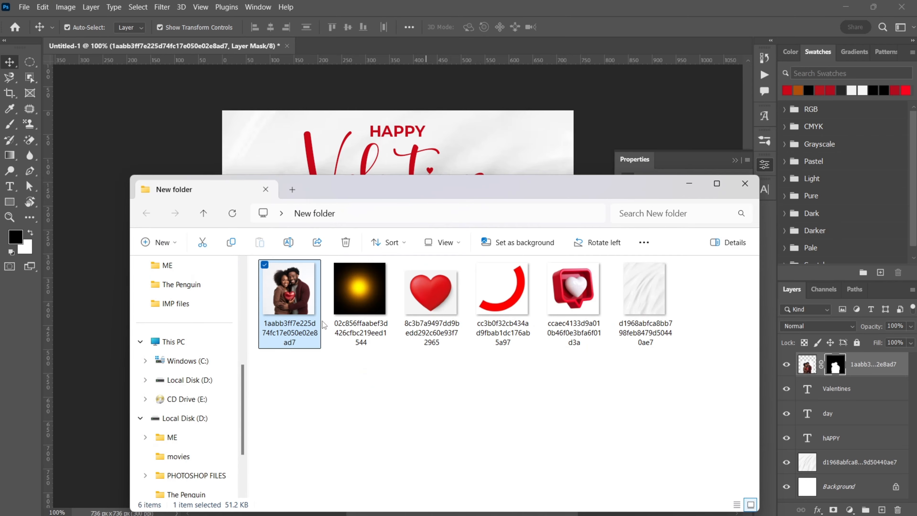
left_click_drag(305, 312, 229, 48)
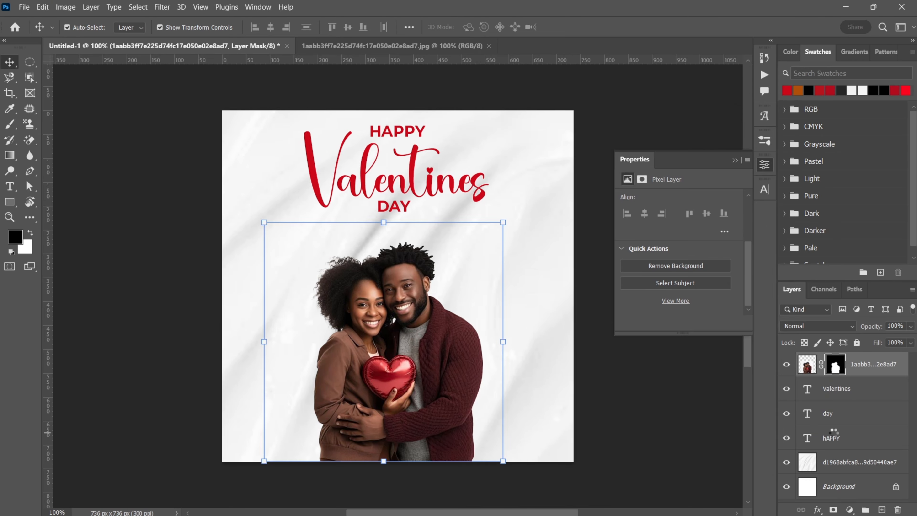
left_click(207, 47)
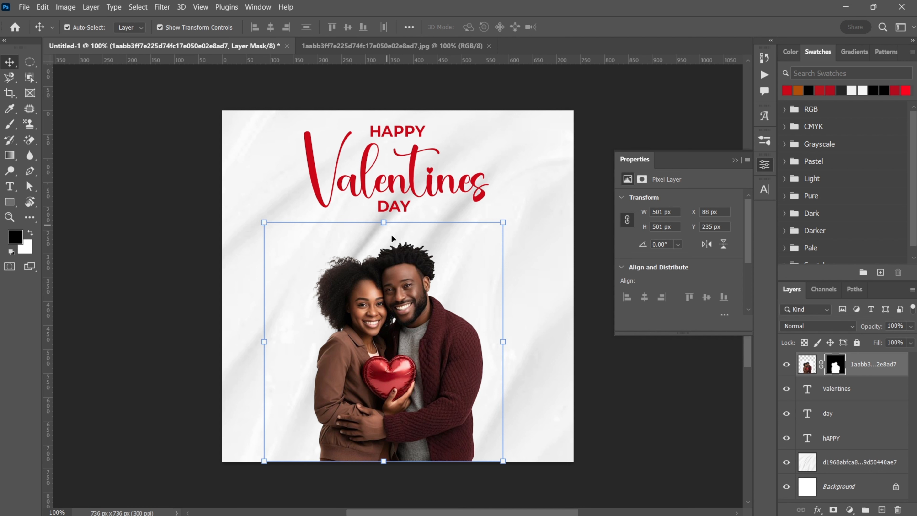
left_click_drag(395, 273, 400, 276)
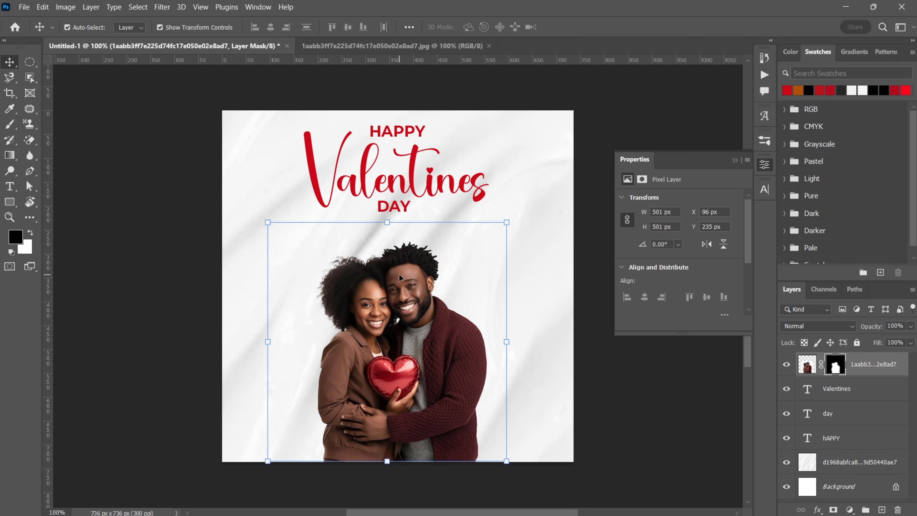
Step: Drag the red like-heart icon image from File Explorer onto the canvas and commit its placement
key("super")
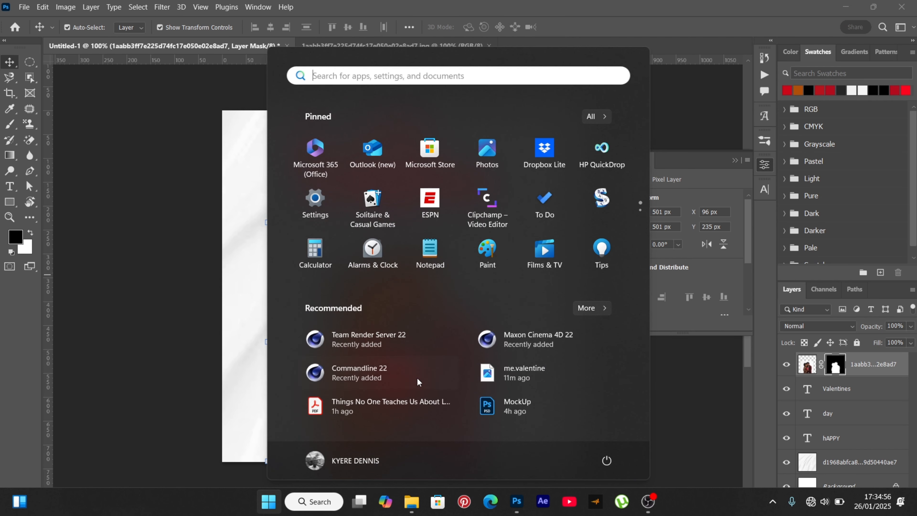
left_click(416, 507)
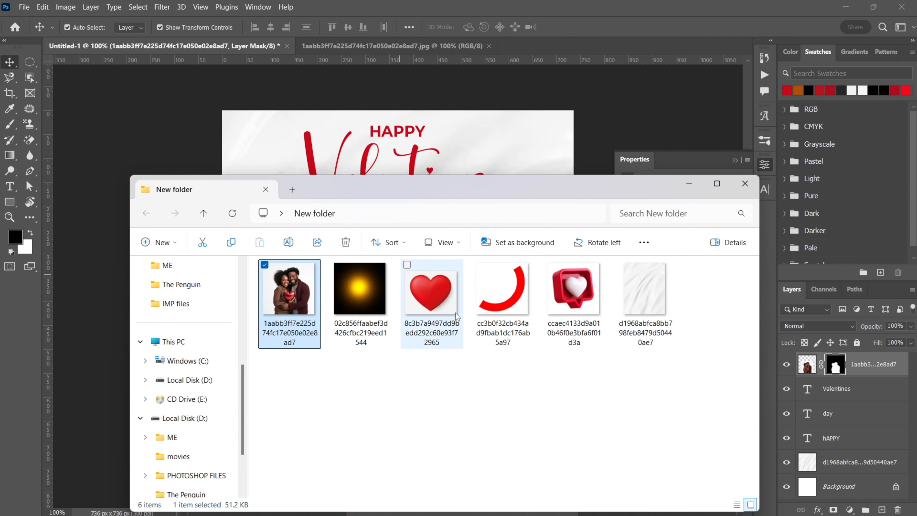
left_click_drag(578, 300, 411, 152)
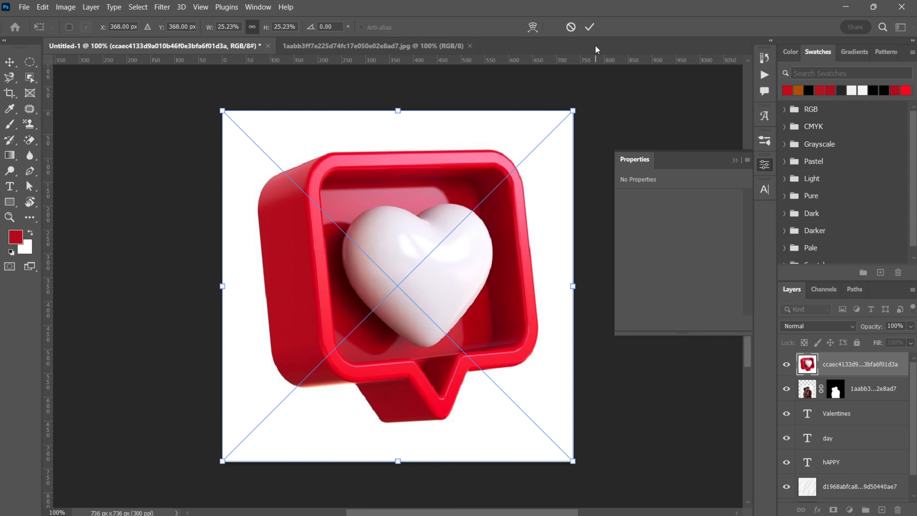
left_click(589, 27)
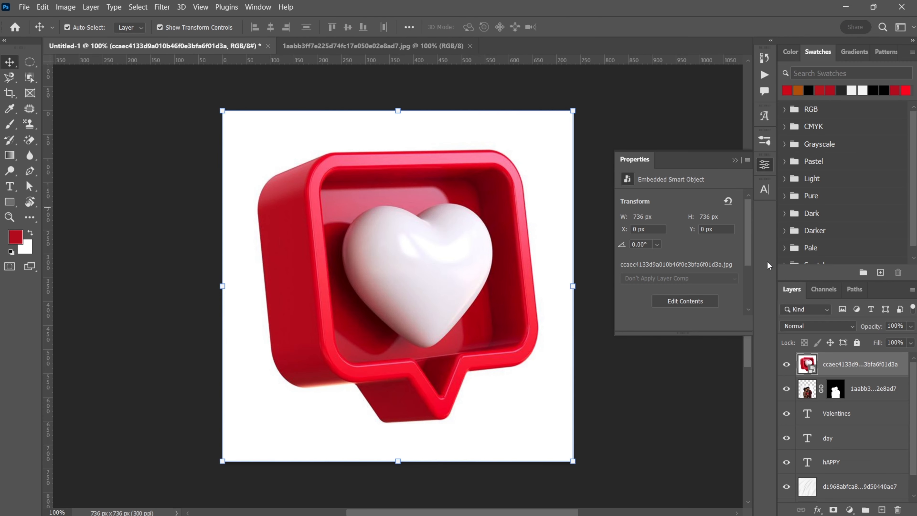
Step: Rasterize the heart icon layer and remove its white background with the Remove Background quick action
right_click(834, 360)
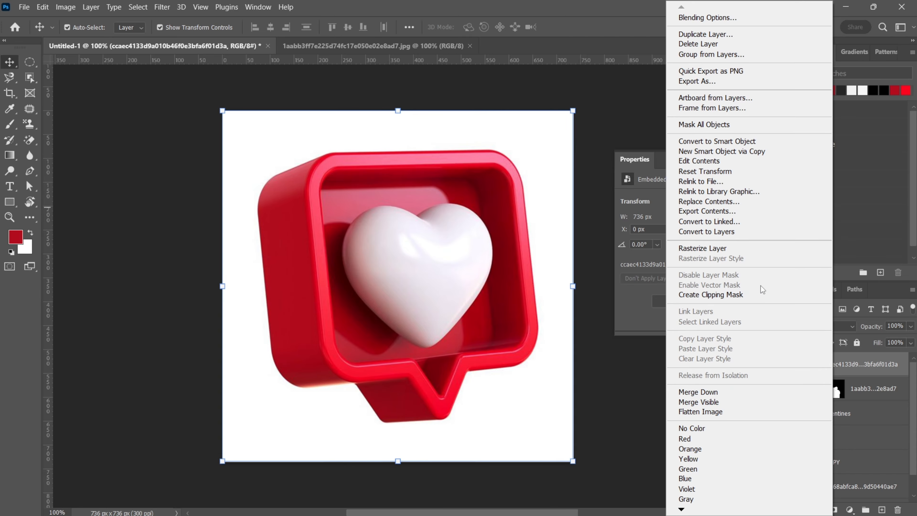
left_click(731, 249)
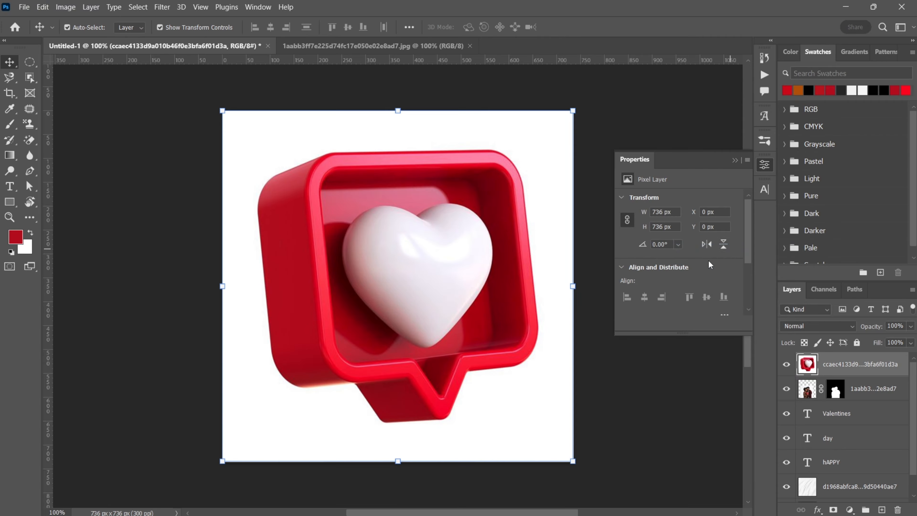
scroll(709, 265, "down", 3)
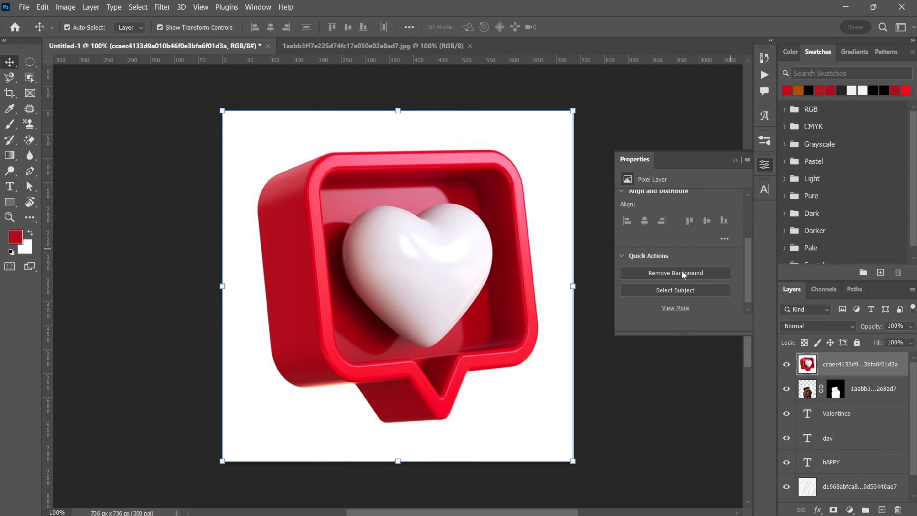
left_click(681, 273)
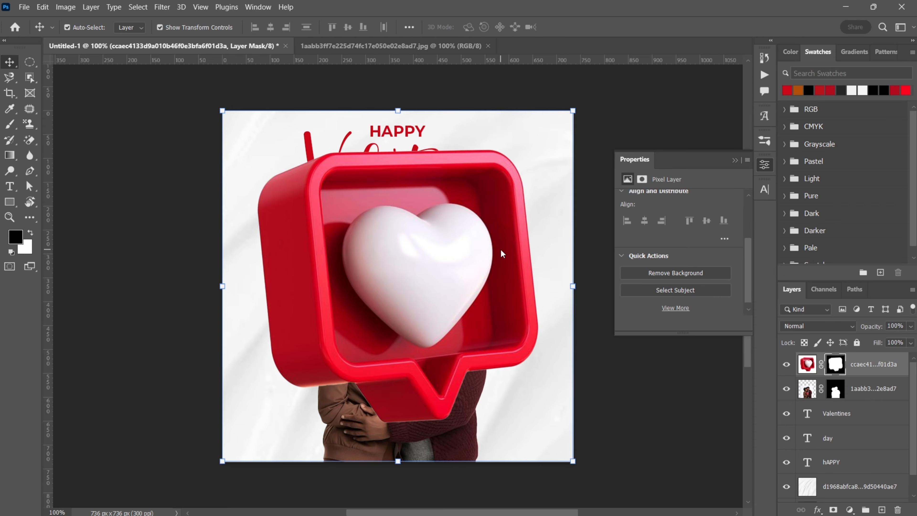
Step: Scale the heart icon down to about 14%, rotate it about -16.5°, and place it left of Valentines
left_click_drag(574, 462, 365, 253)
left_click_drag(221, 108, 268, 157)
left_click_drag(317, 199, 296, 218)
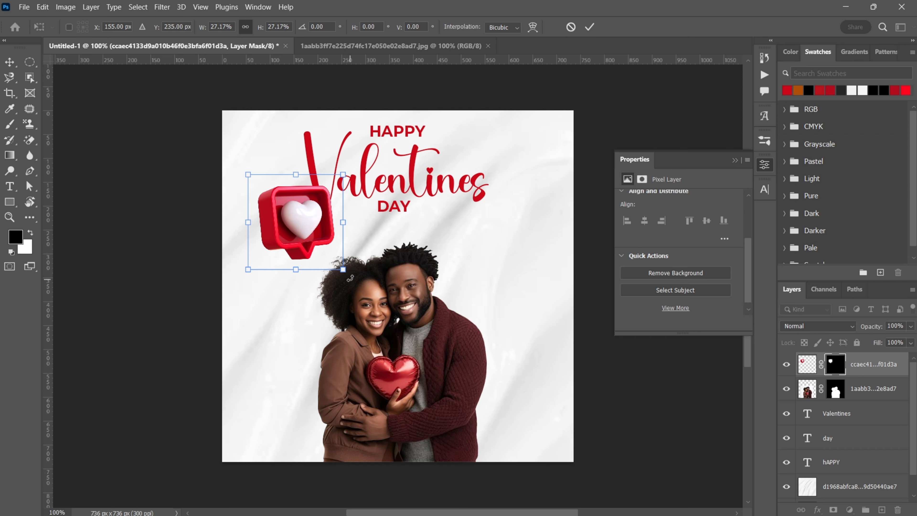
left_click_drag(343, 270, 309, 235)
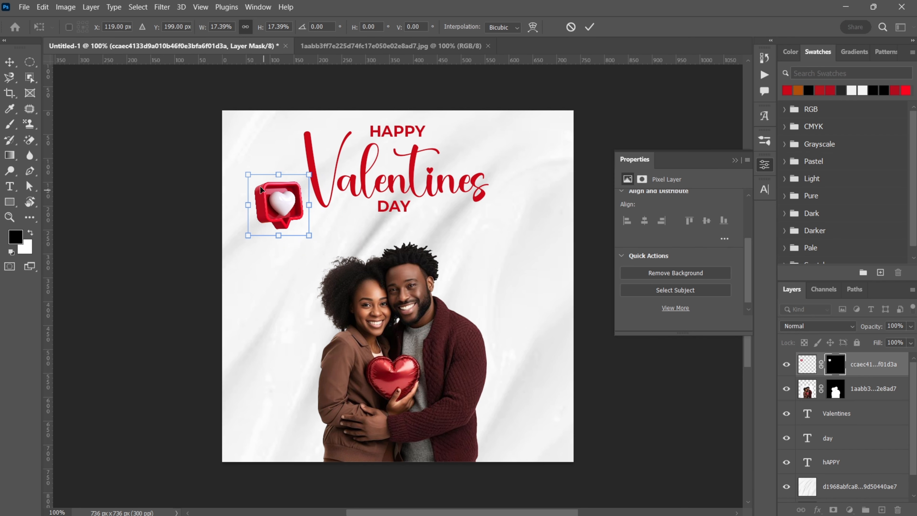
left_click_drag(248, 175, 259, 185)
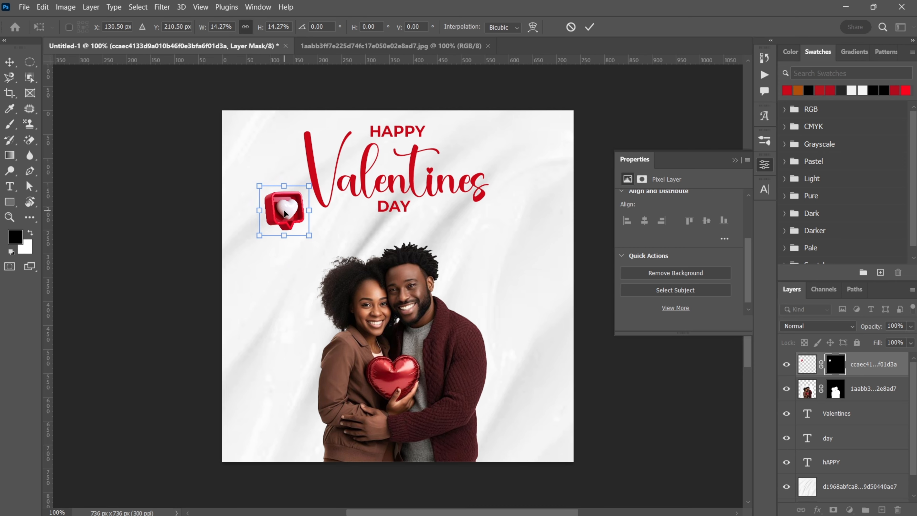
left_click_drag(285, 213, 294, 214)
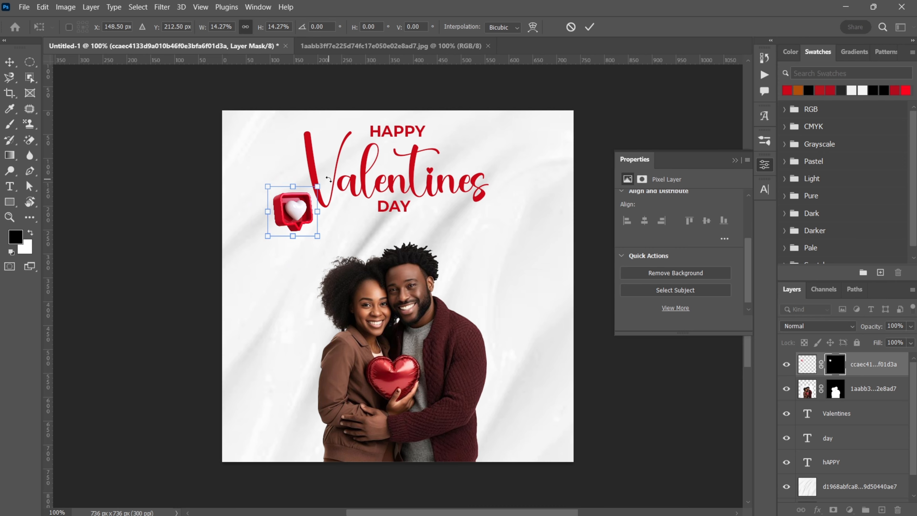
left_click_drag(324, 179, 313, 177)
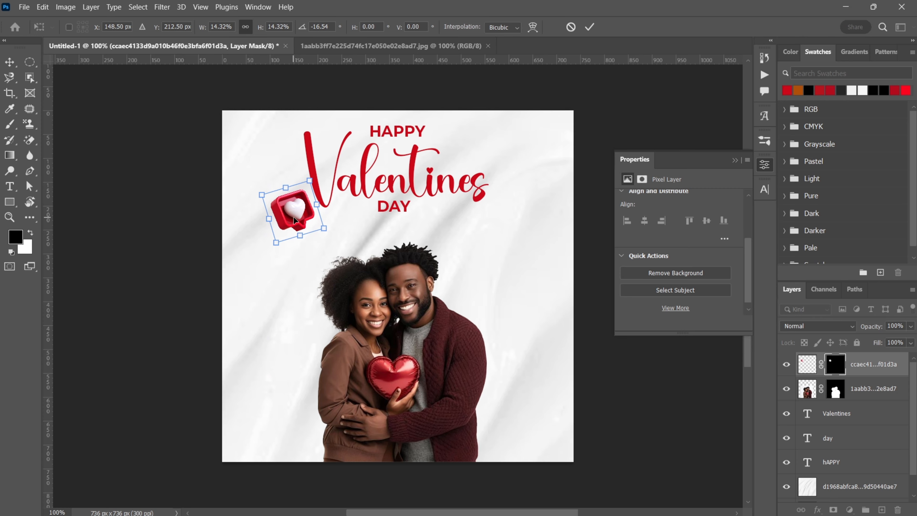
left_click_drag(291, 219, 296, 220)
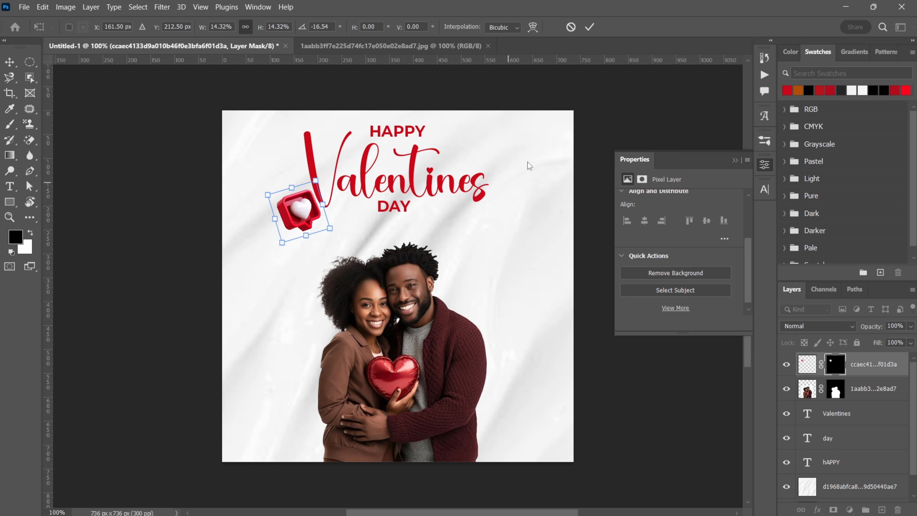
left_click(589, 26)
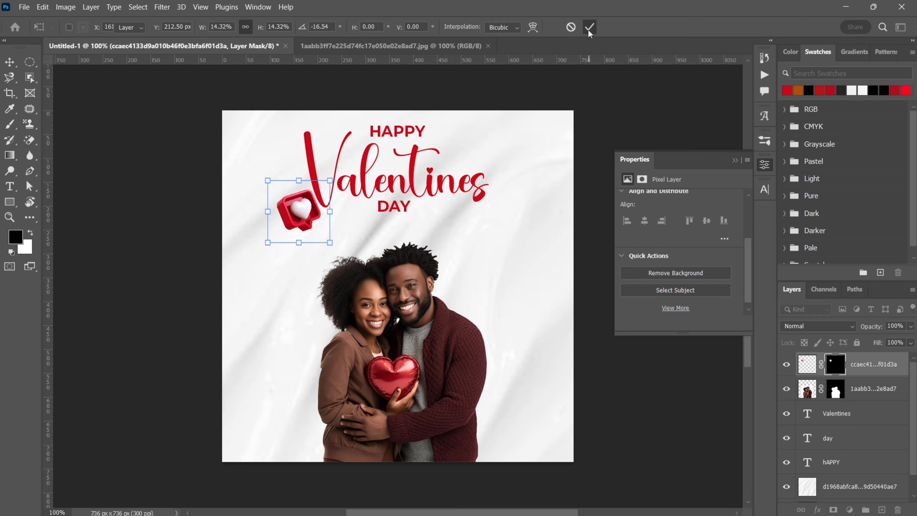
Step: Enlarge the couple photo to about 109% so its top reaches just under DAY
left_click(420, 319)
left_click_drag(387, 222, 388, 203)
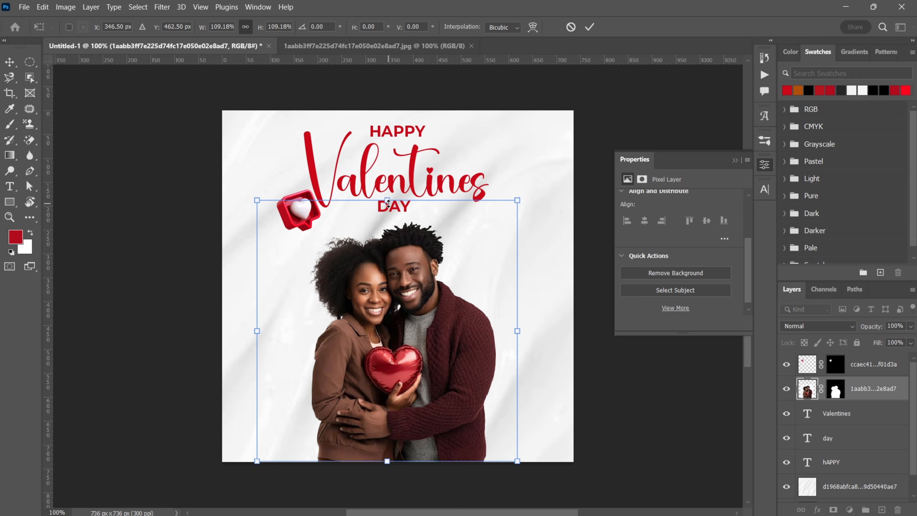
left_click(588, 31)
Step: Apply a Gaussian Blur with a 1.8 pixel radius to the heart icon
left_click(304, 226)
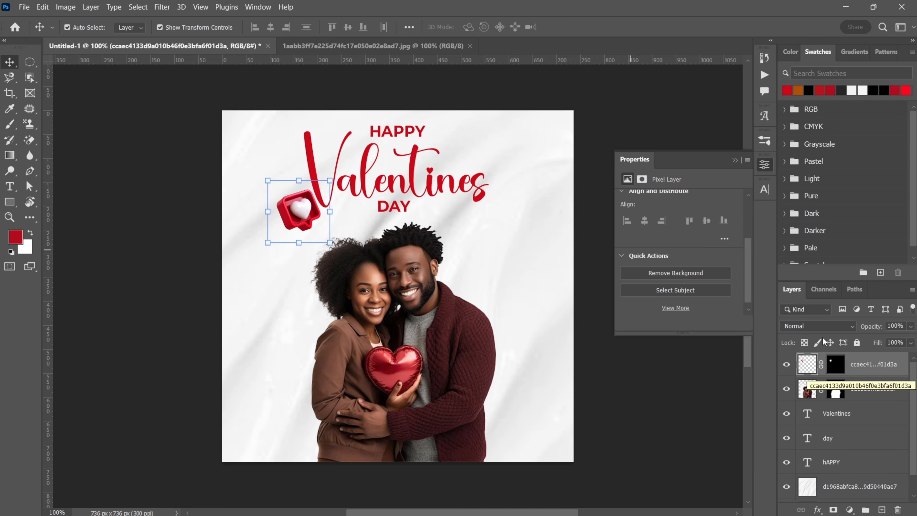
left_click(165, 10)
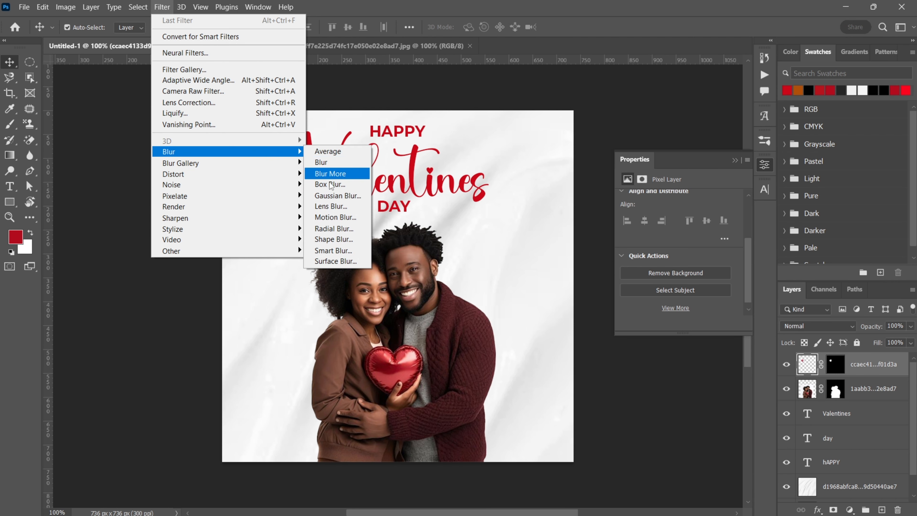
left_click(331, 195)
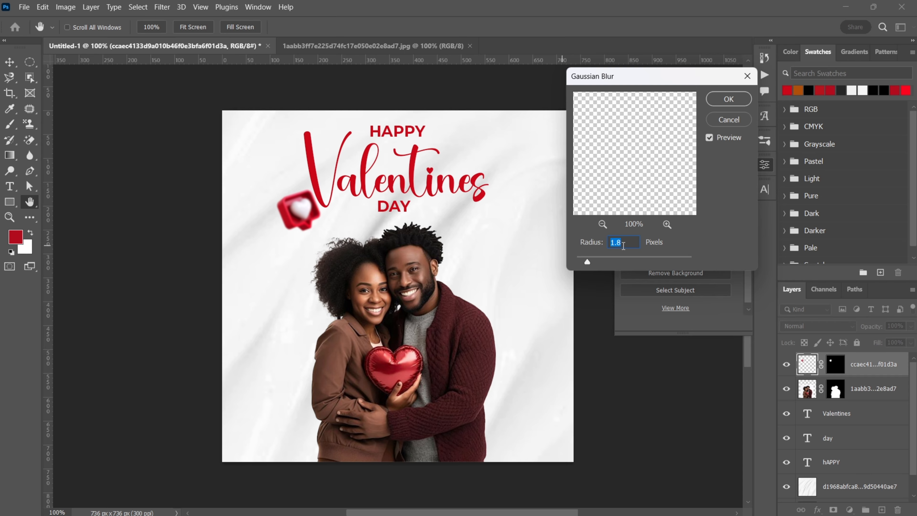
left_click(727, 98)
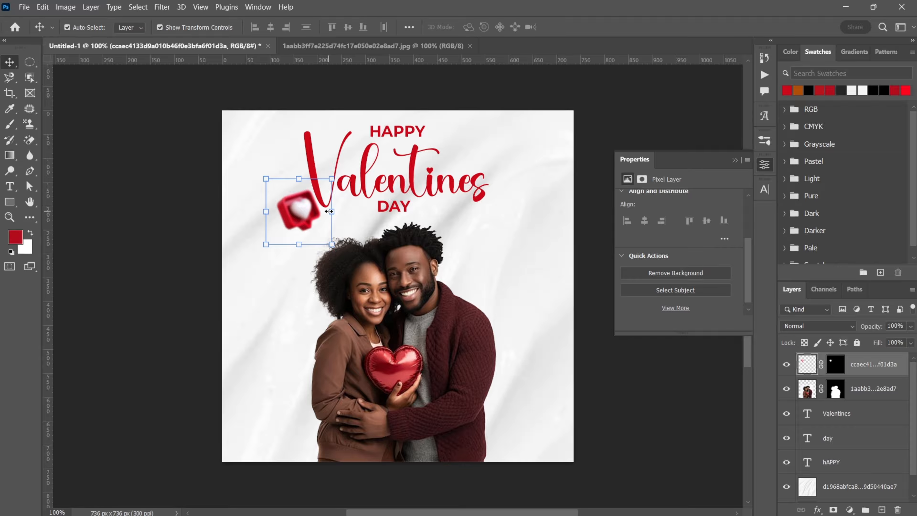
Step: Duplicate the blurred heart icon, move the copy right of the couple, and flip it horizontally
key("ctrl+j")
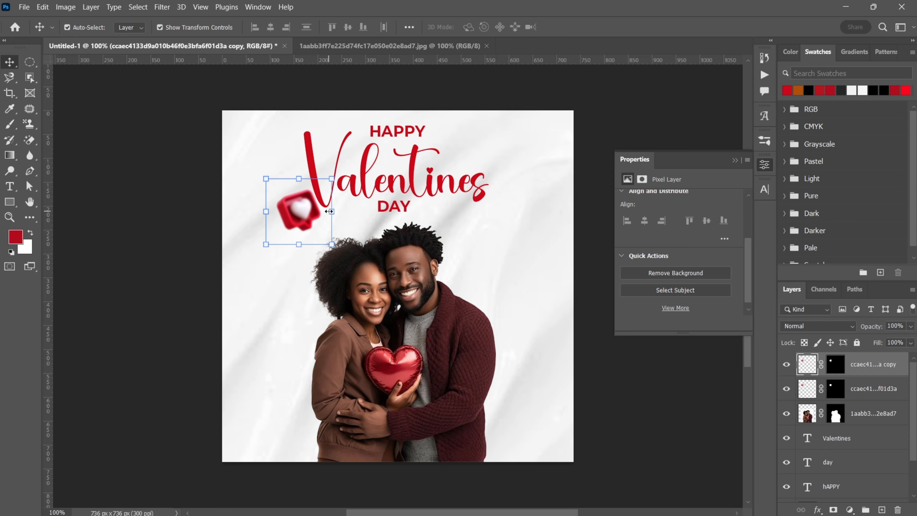
left_click_drag(293, 209, 532, 311)
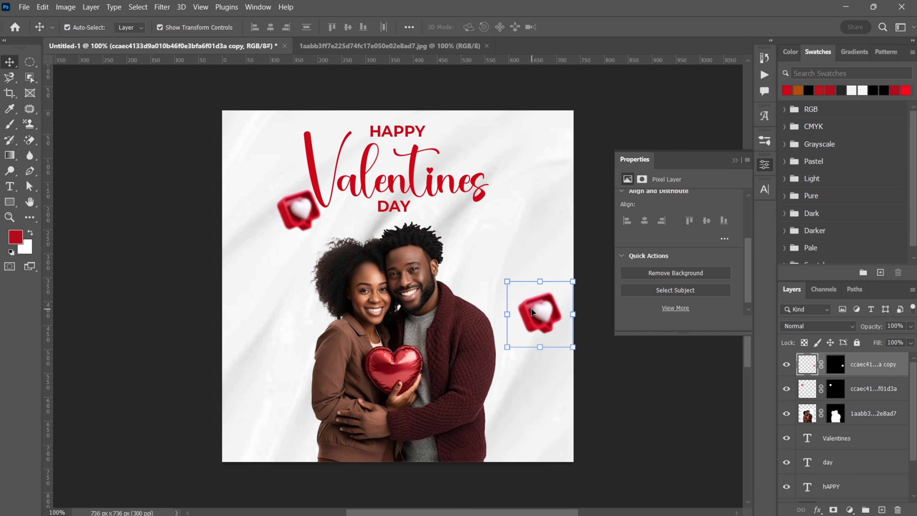
key("ctrl+t")
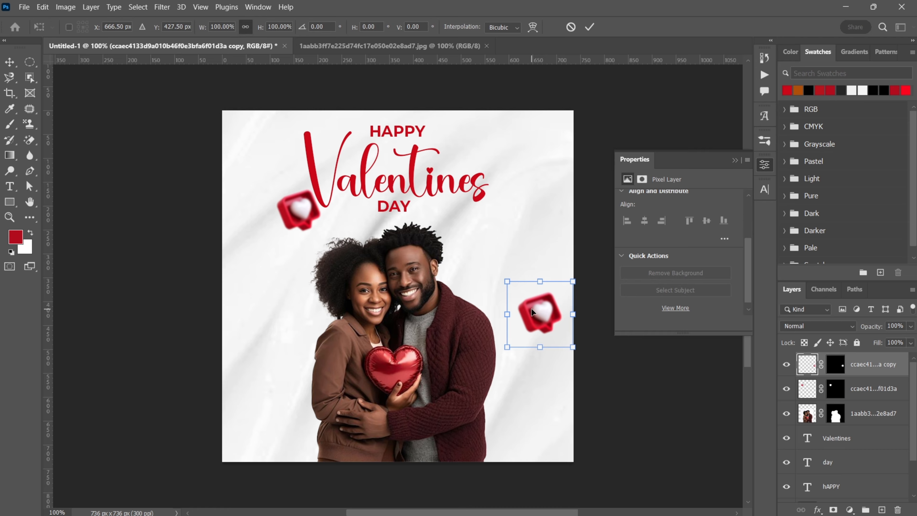
right_click(532, 311)
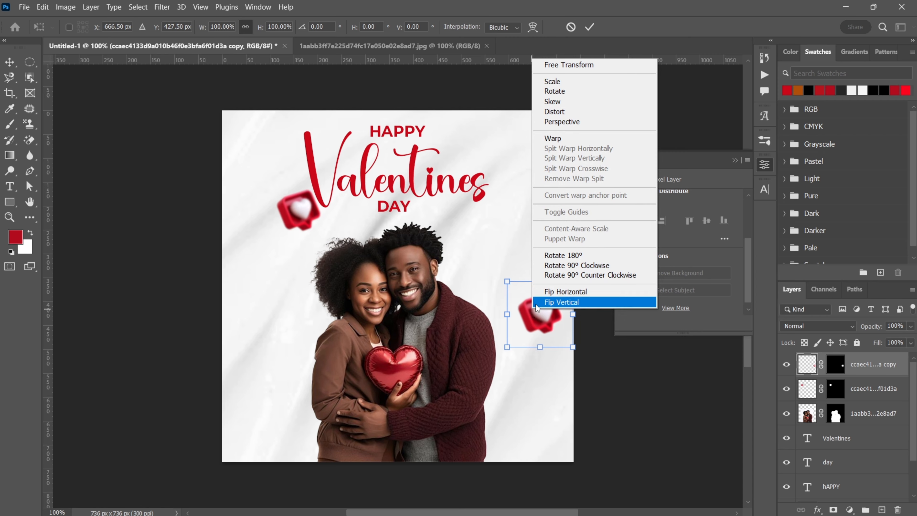
left_click(559, 295)
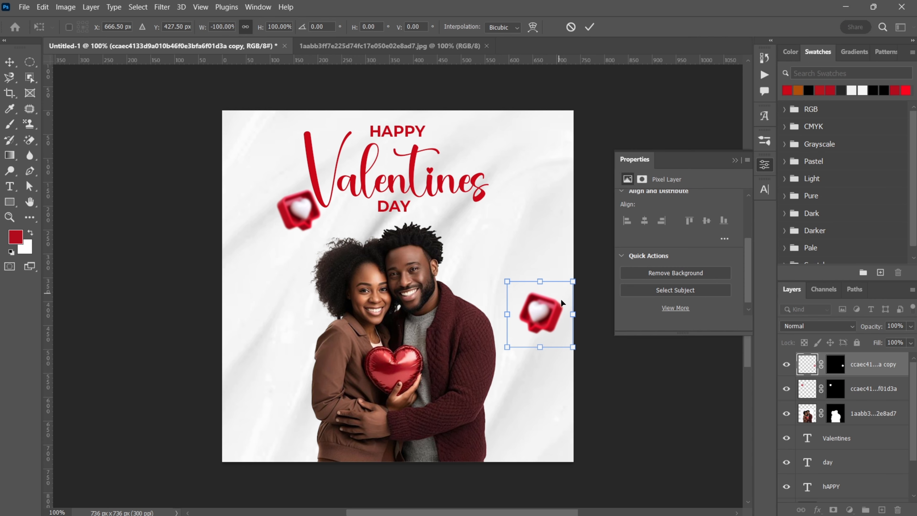
left_click_drag(545, 312, 547, 306)
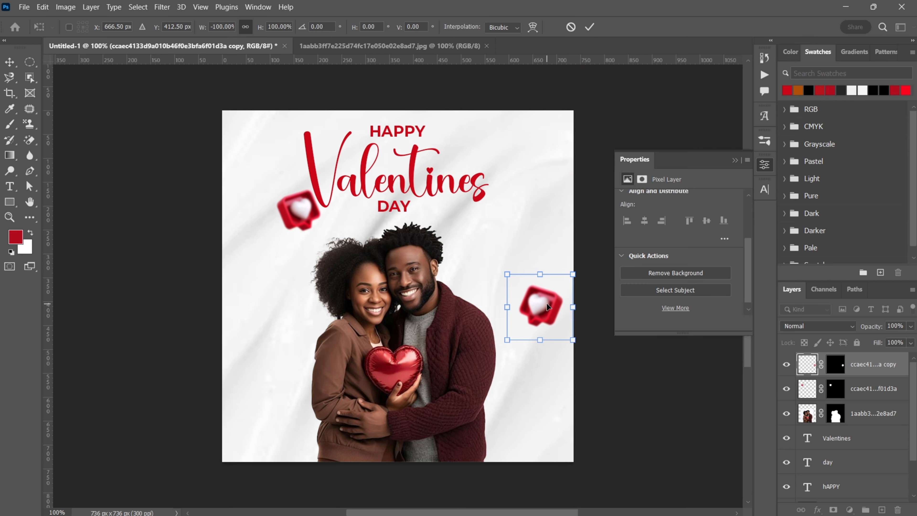
mouse_move(546, 304)
left_mouse_down()
mouse_move(524, 310)
mouse_move(545, 298)
left_mouse_up()
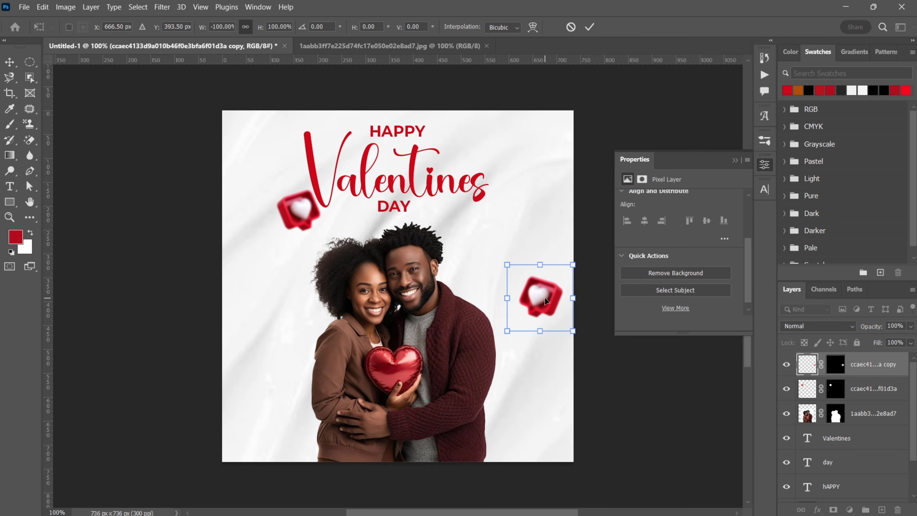
left_click(591, 27)
Step: Duplicate the heart icon again, move the copy to the left of the couple's lower half, and flip it horizontally
key("ctrl+j")
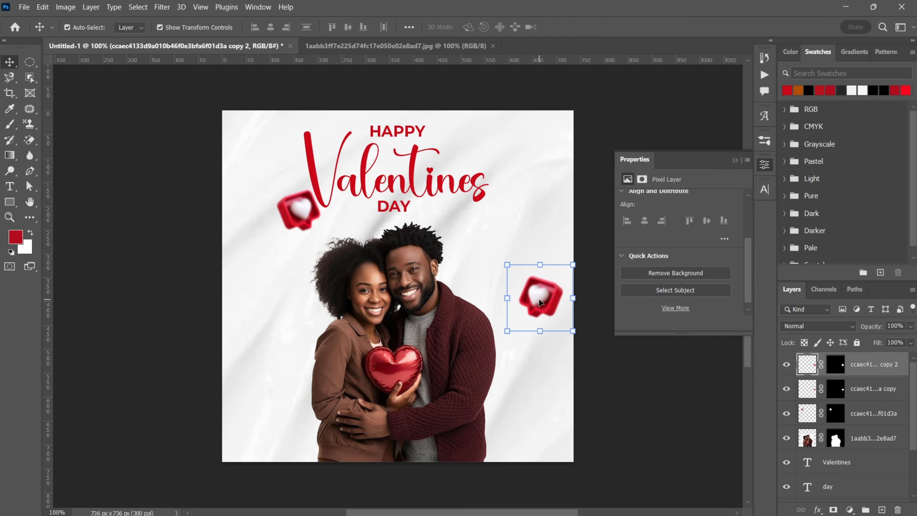
left_click_drag(540, 303, 244, 394)
key("ctrl+t")
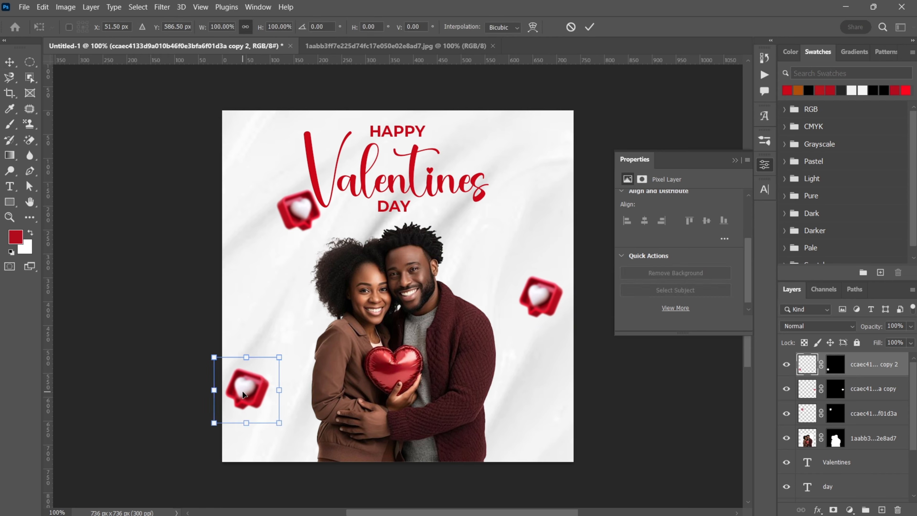
right_click(243, 393)
left_click(284, 376)
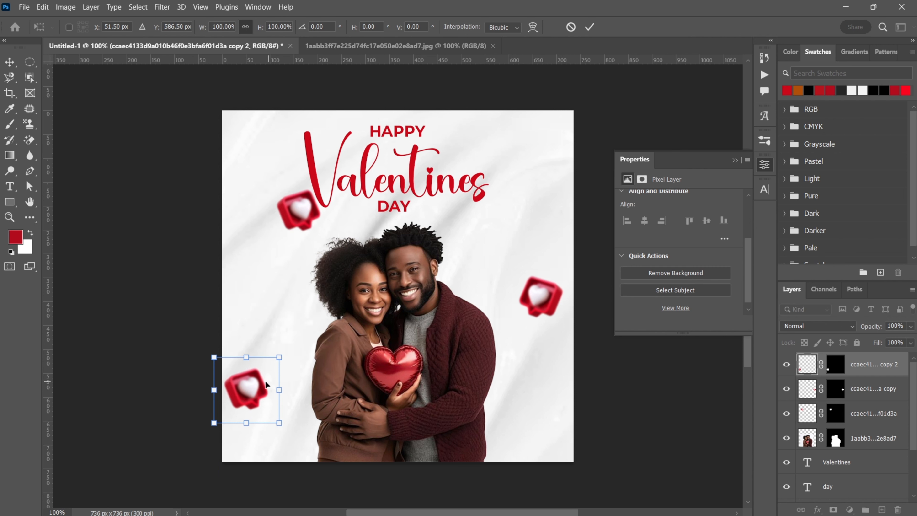
left_click_drag(257, 386, 255, 376)
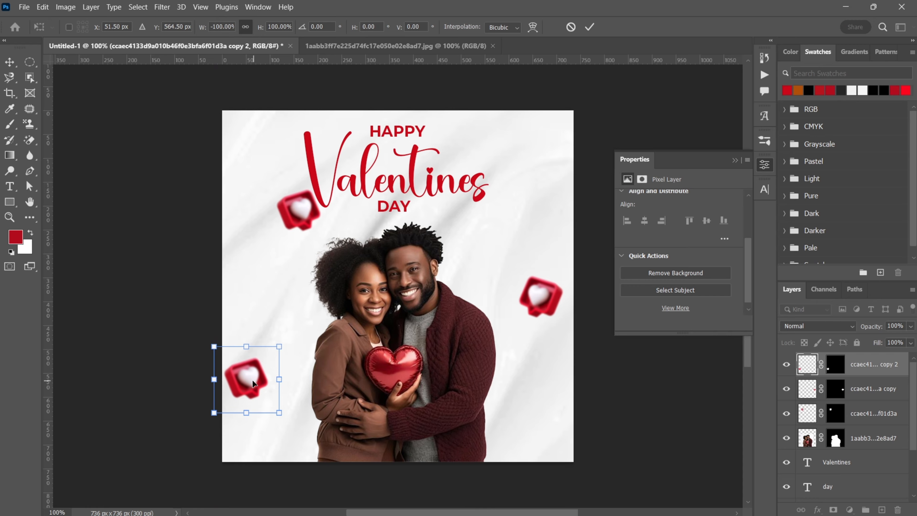
left_click(590, 26)
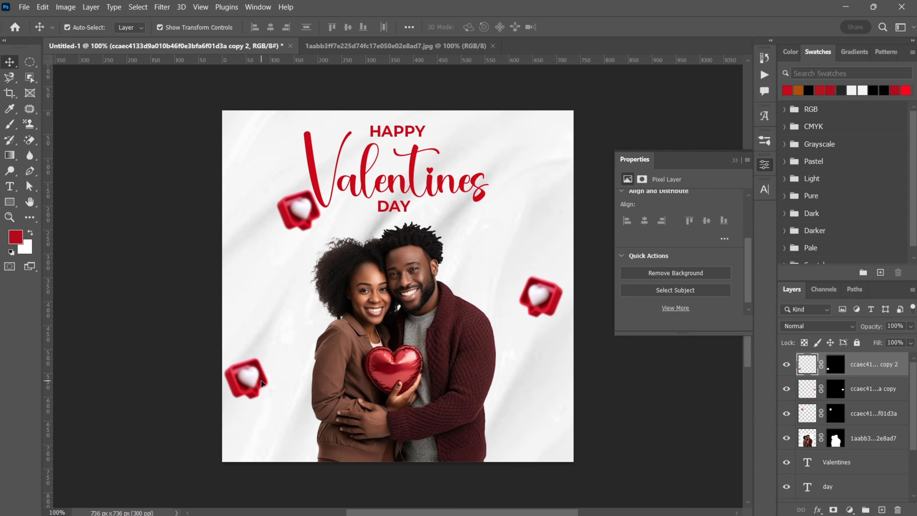
left_click_drag(262, 383, 260, 367)
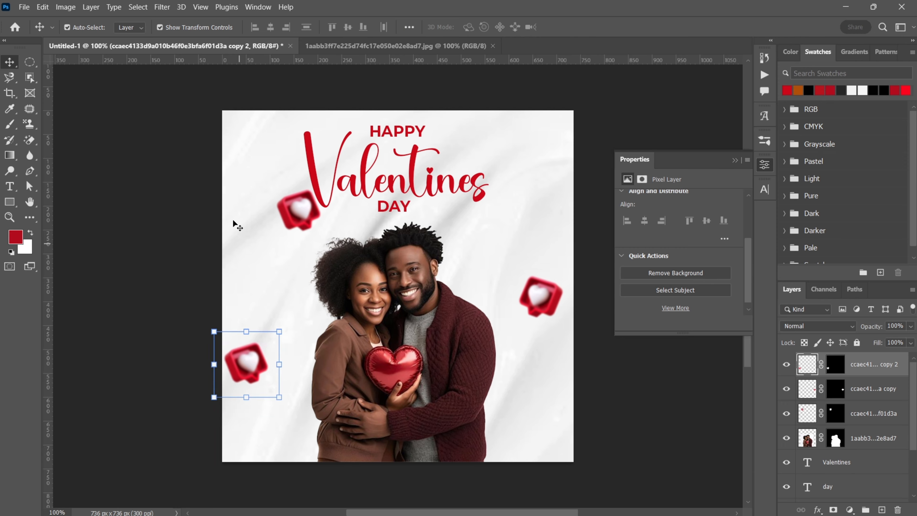
Step: Apply a Gaussian Blur with a 4.7 pixel radius to the new left heart icon
left_click(162, 6)
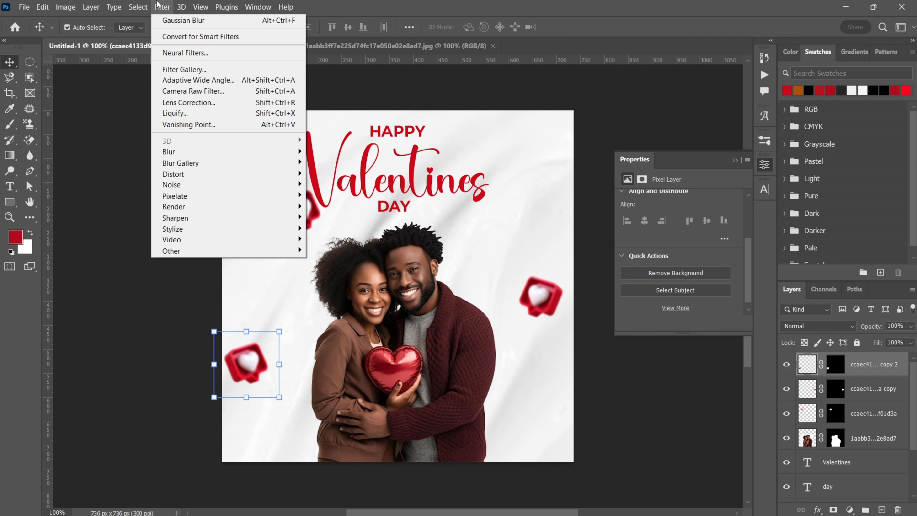
mouse_move(258, 153)
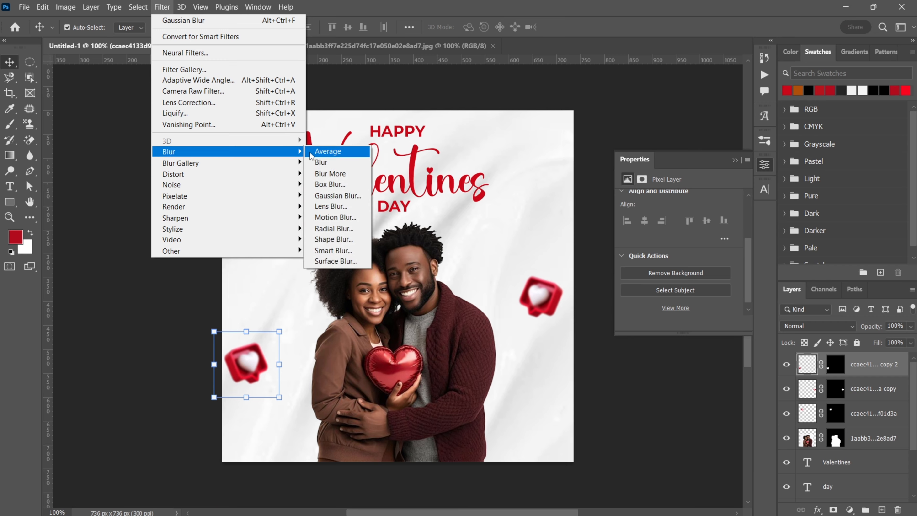
left_click(333, 199)
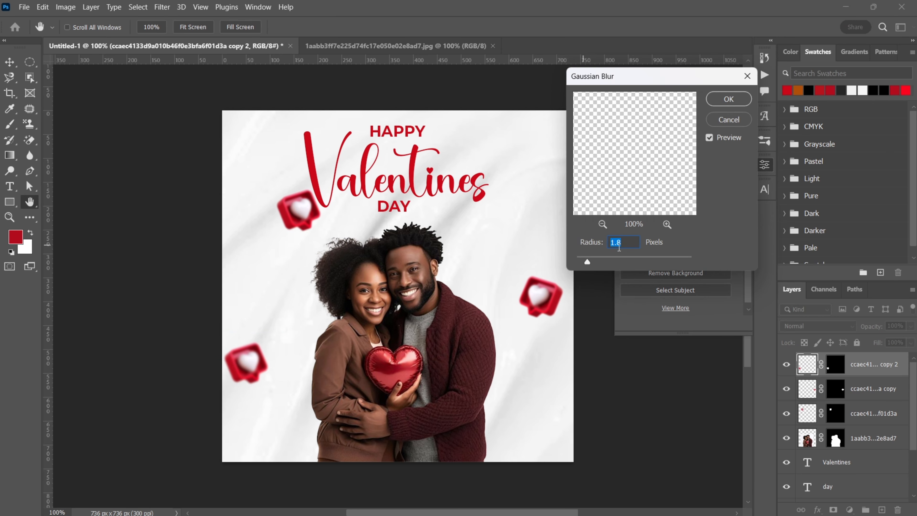
mouse_move(593, 265)
left_mouse_down()
mouse_move(580, 263)
mouse_move(598, 263)
left_mouse_up()
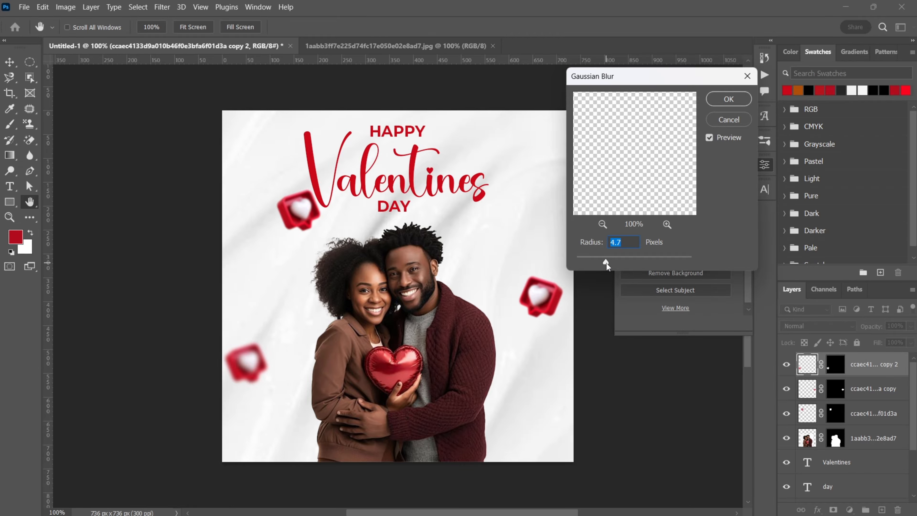
left_click(728, 103)
Step: Nudge the couple photo slightly to recentre it under the heading
key("v")
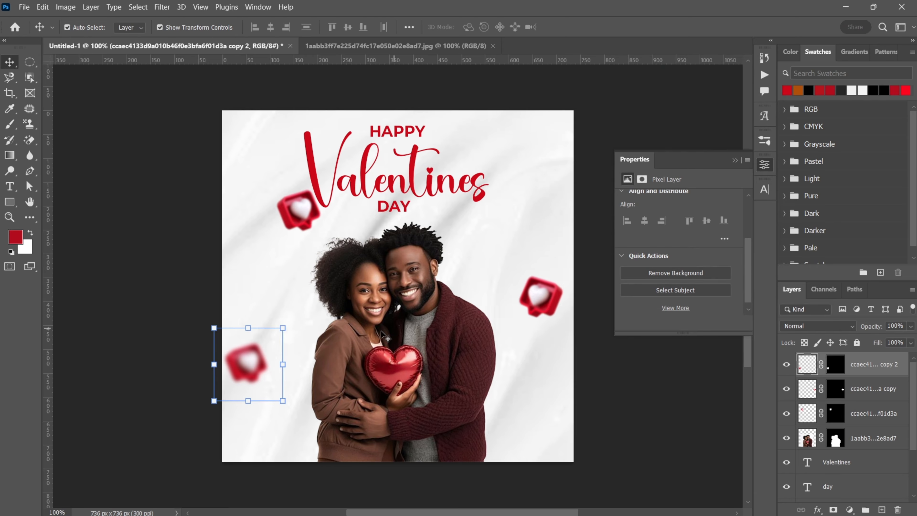
left_click_drag(393, 321, 402, 322)
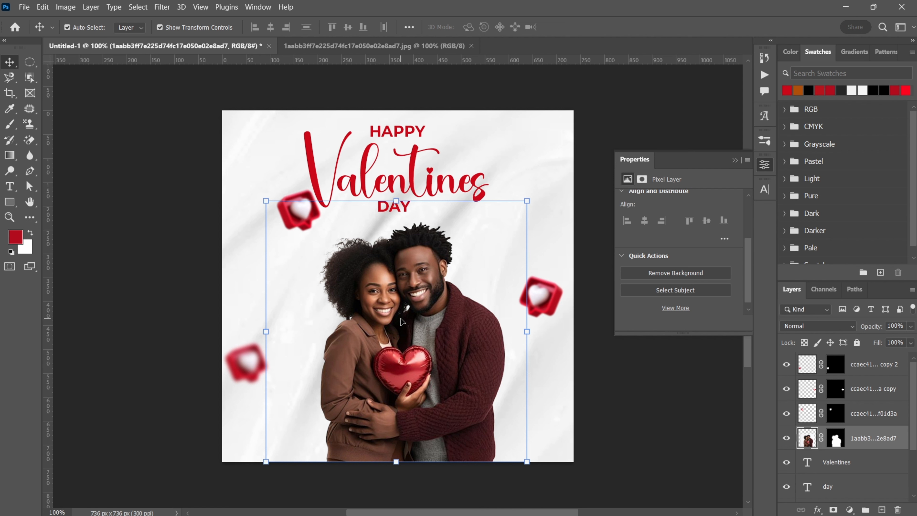
left_click_drag(403, 322, 397, 320)
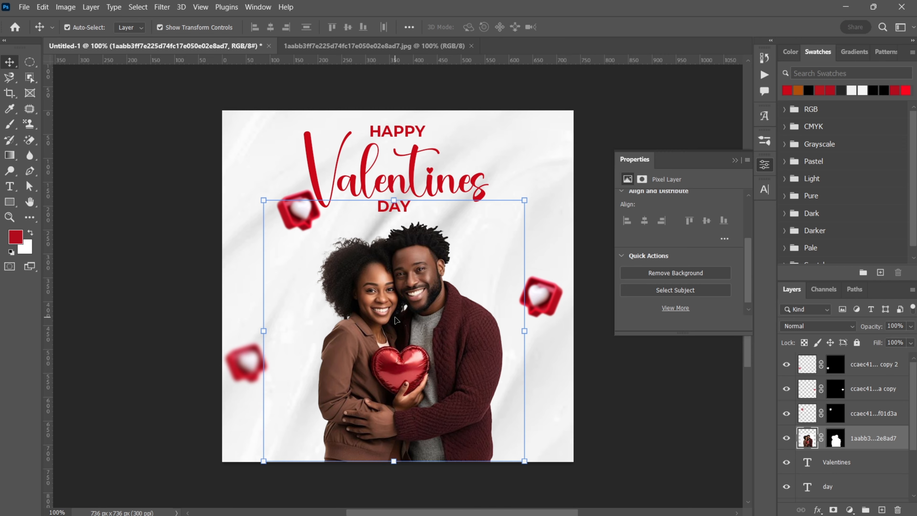
Step: Try desaturating the couple photo and undo it
key("ctrl")
key("ctrl+shift+u")
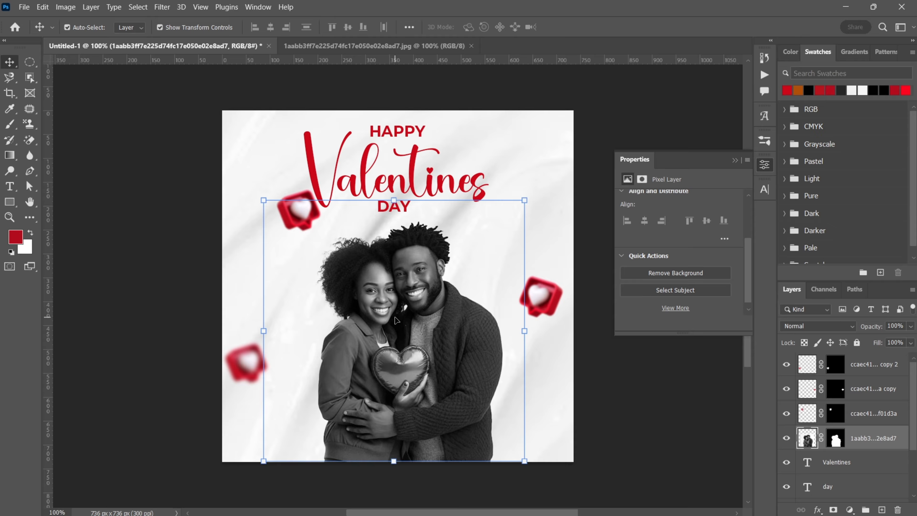
key("ctrl+z")
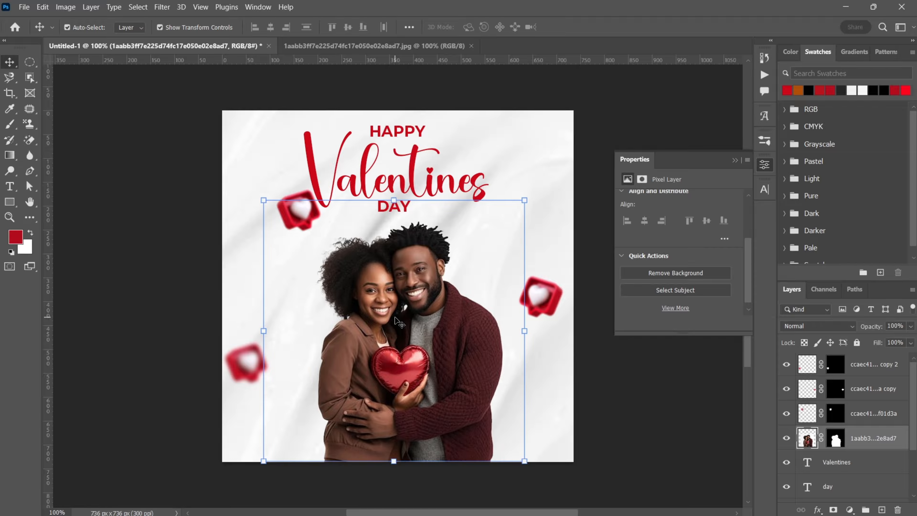
Step: Add a Black & White adjustment layer clipped to the couple photo only
left_click(67, 11)
mouse_move(155, 37)
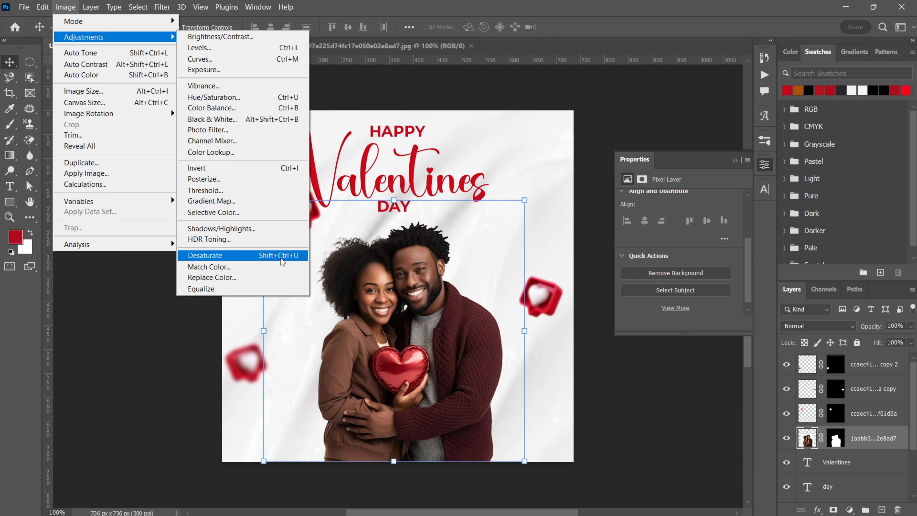
left_click(290, 263)
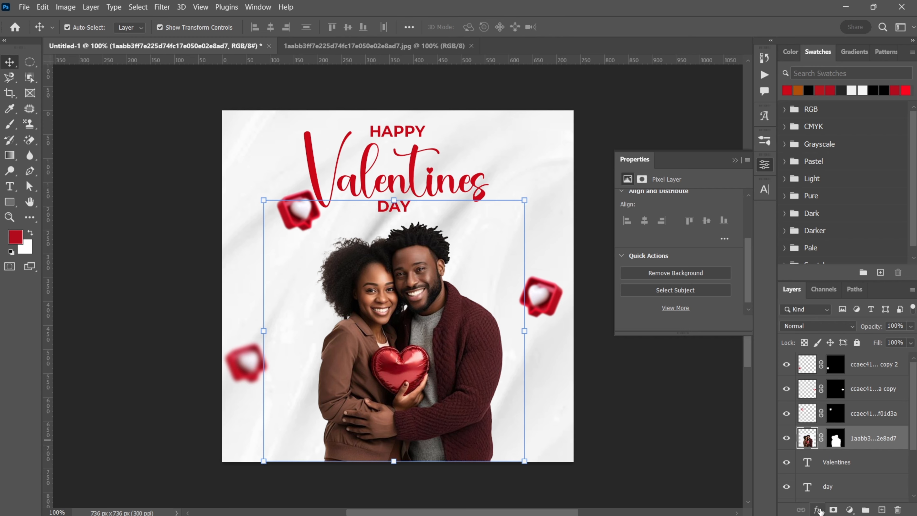
left_click(850, 510)
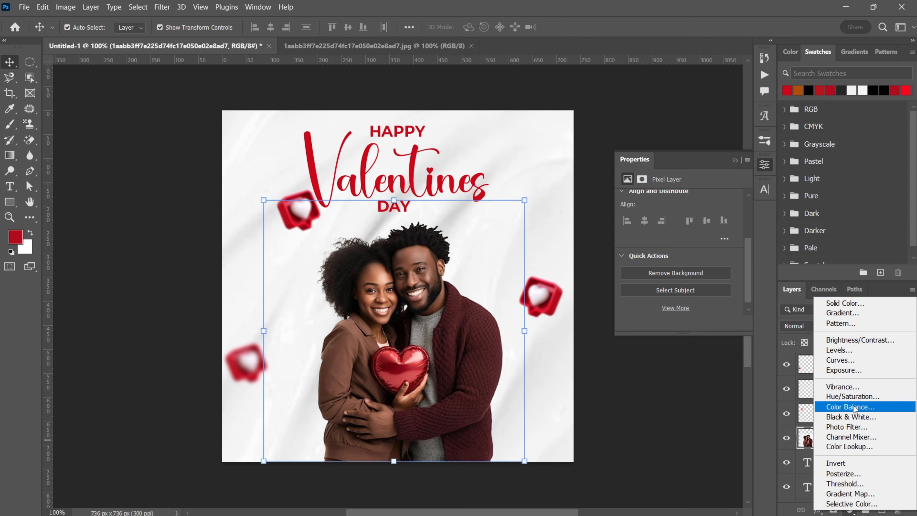
left_click(851, 417)
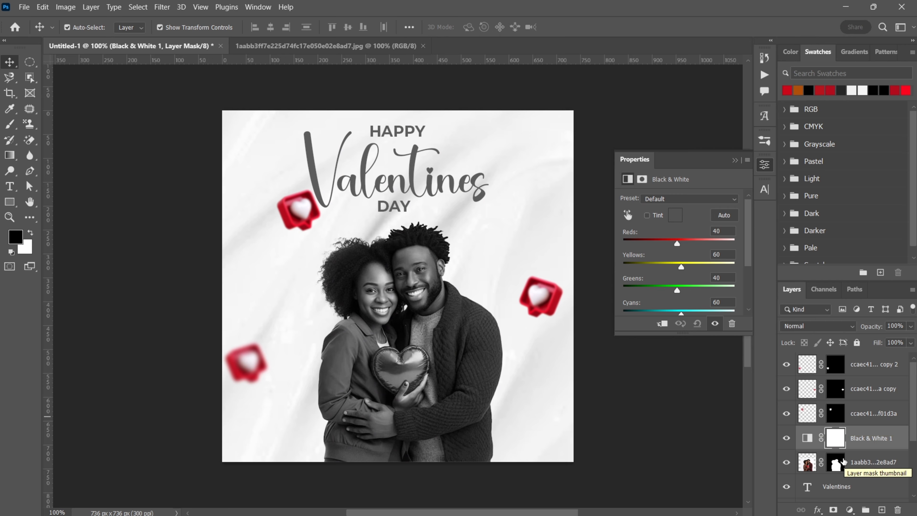
scroll(852, 418, "down", 4)
scroll(850, 414, "up", 2)
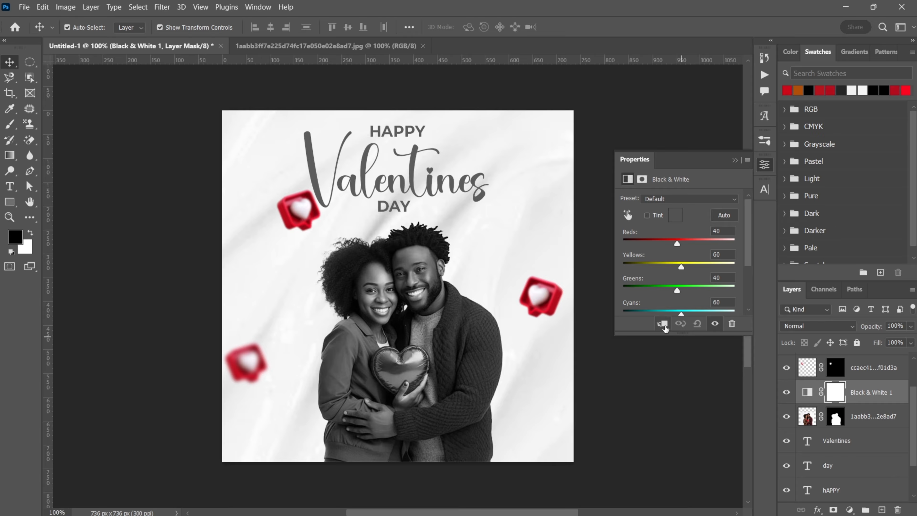
left_click(664, 325)
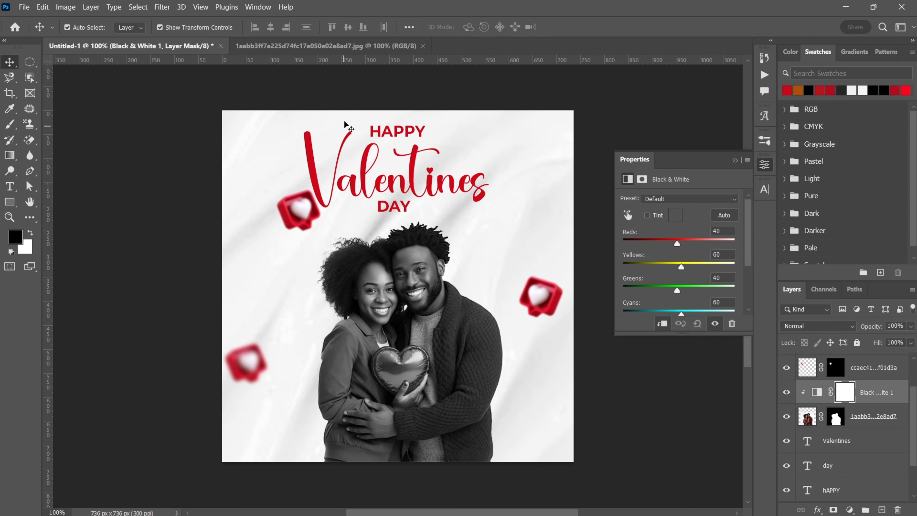
Step: In the original couple photo, select the red heart balloon with the Magnetic Lasso
left_click(328, 47)
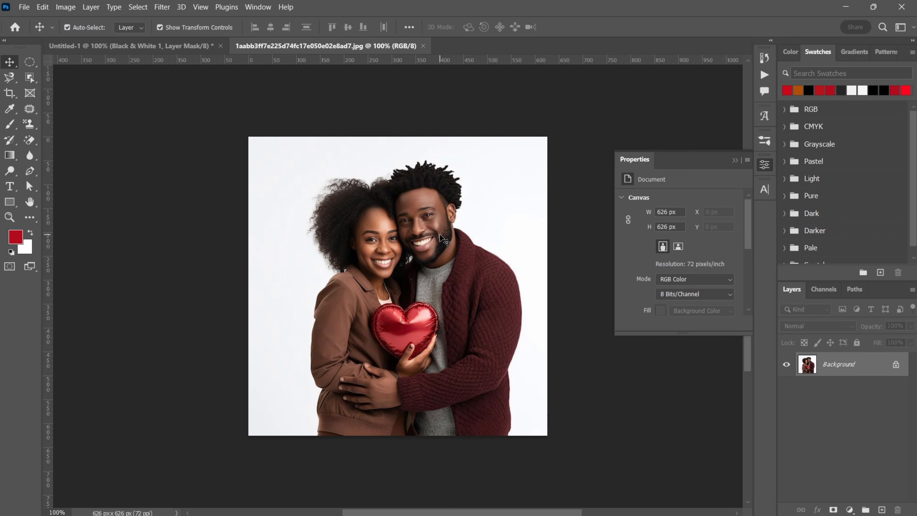
key("ctrl+plus")
key("ctrl+plus")
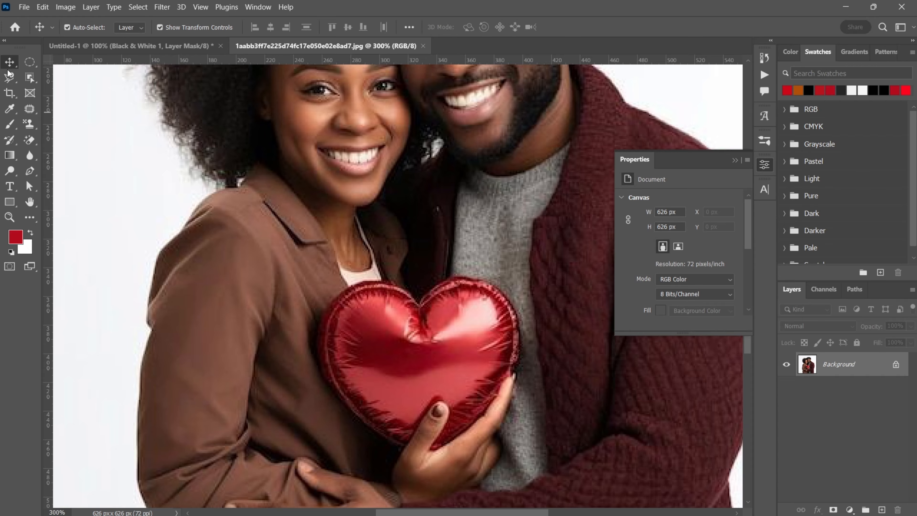
left_click(10, 81)
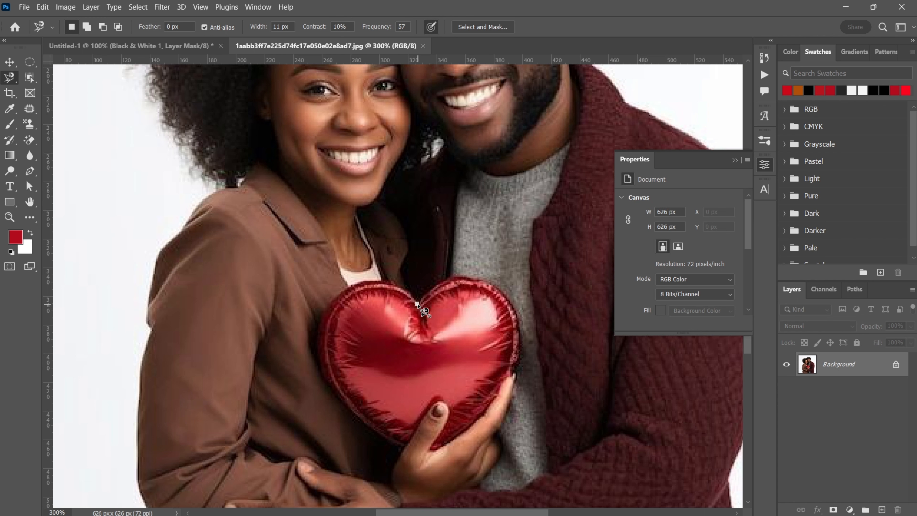
left_click(405, 287)
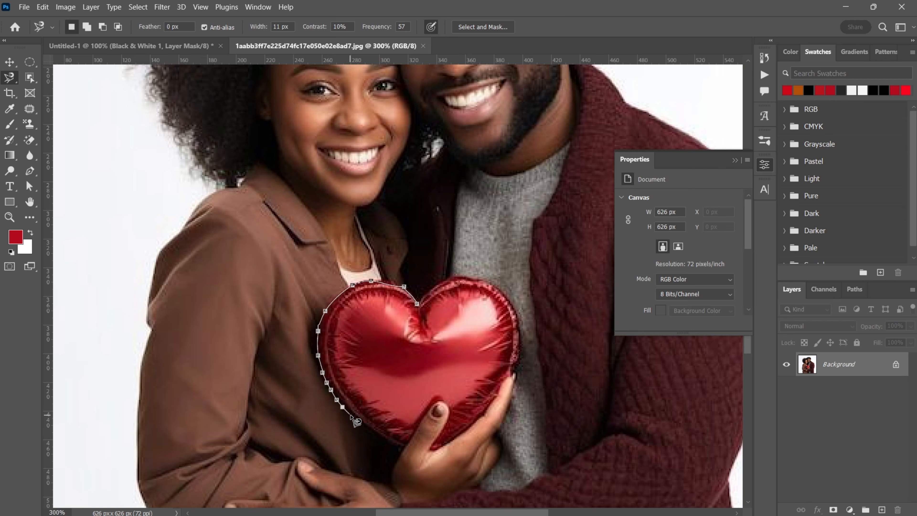
left_click(418, 304)
Step: Move the selected heart into the design and place it over the couple's grayscale balloon
key("v")
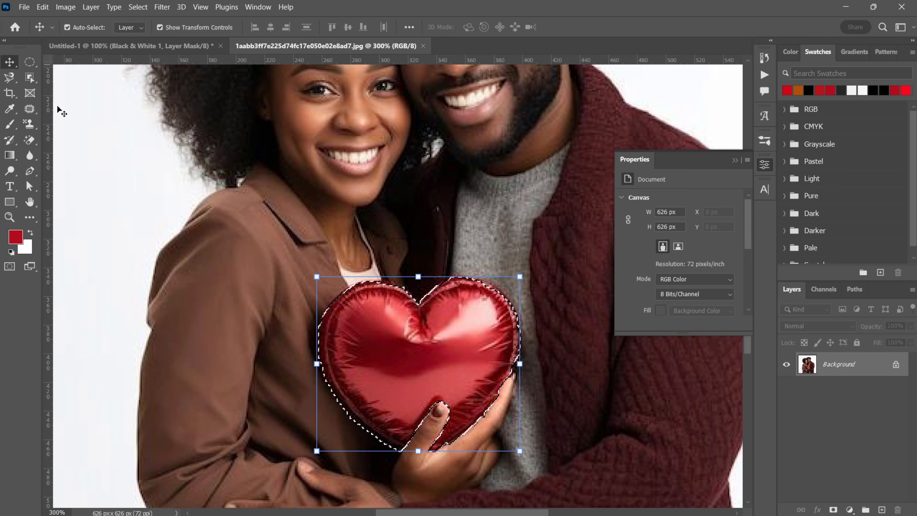
left_click_drag(435, 344, 161, 46)
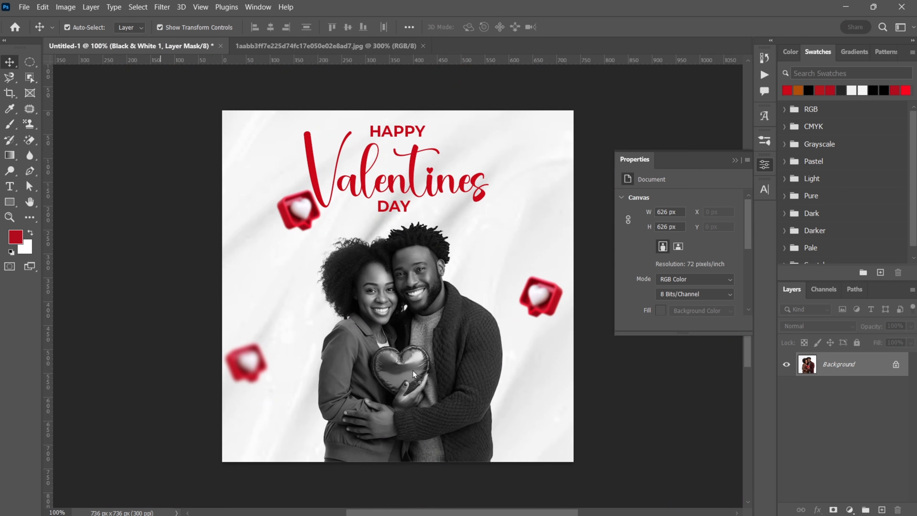
left_click_drag(405, 371, 407, 372)
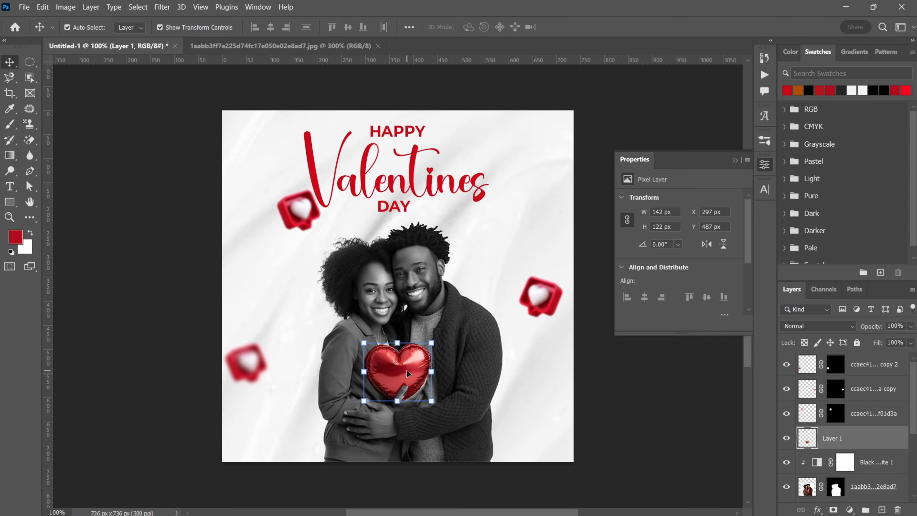
Step: Scale the pasted heart to about 96% and nudge it slightly left and down
left_click_drag(362, 340, 364, 342)
left_click_drag(402, 375, 403, 372)
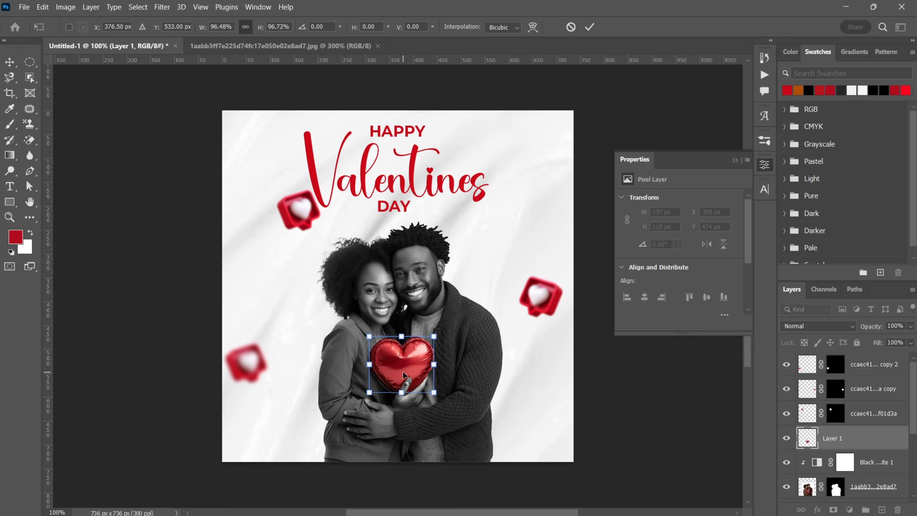
key("Left")
key("Left")
key("Left")
key("Left")
key("Left")
key("Down")
key("Down")
key("Down")
key("Down")
key("Down")
key("Down")
key("Down")
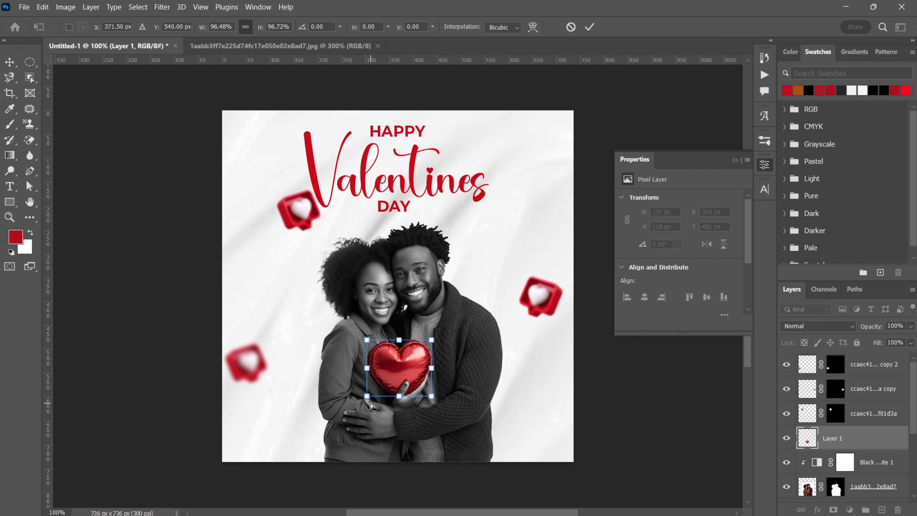
Step: Scale the pasted heart down to about 88% so it fits between the couple's hands, and commit the transform
key("ctrl+plus")
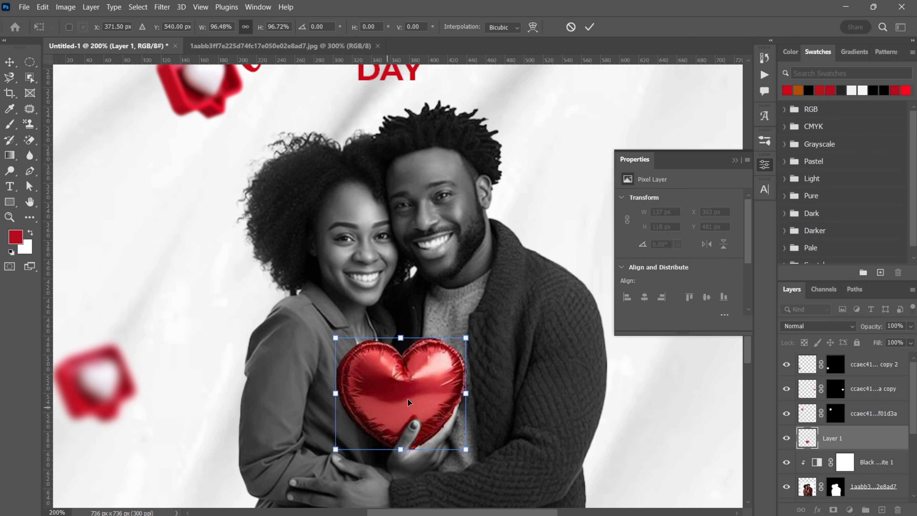
left_click_drag(336, 336, 339, 338)
left_click_drag(466, 340, 461, 342)
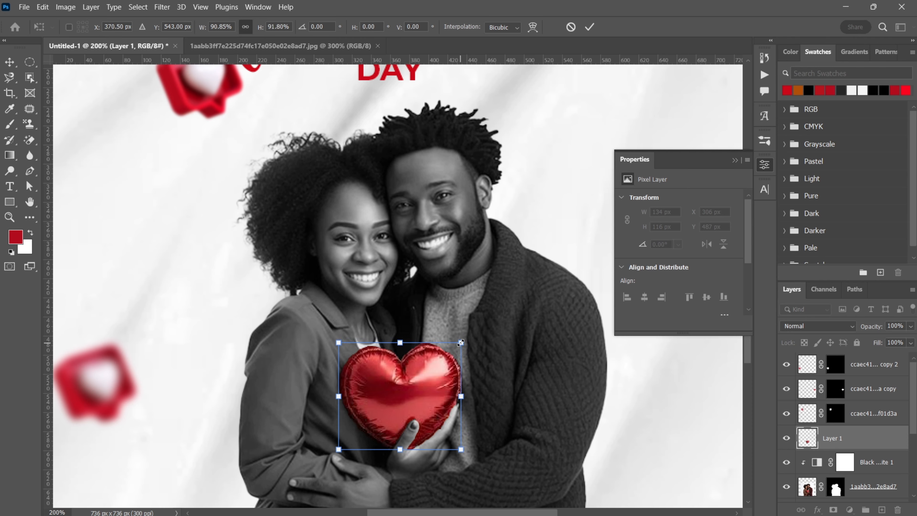
left_click_drag(339, 341, 345, 343)
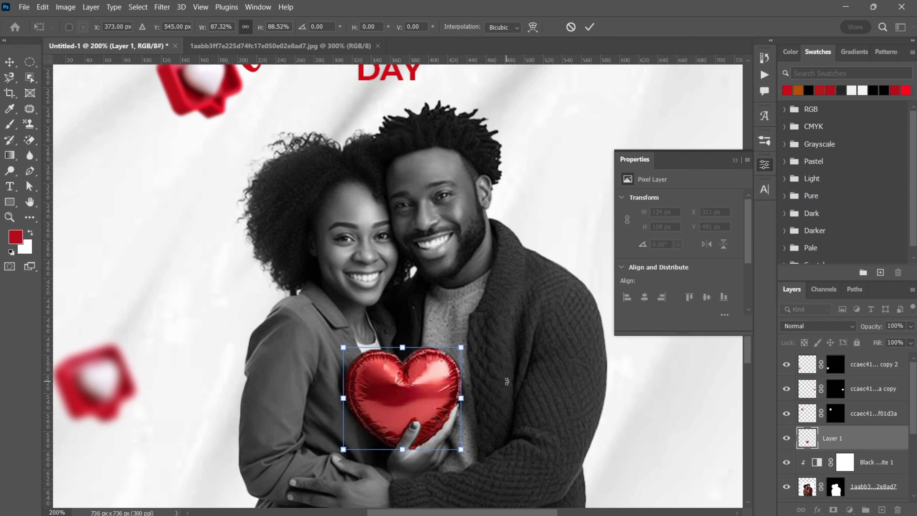
left_click_drag(465, 452, 464, 450)
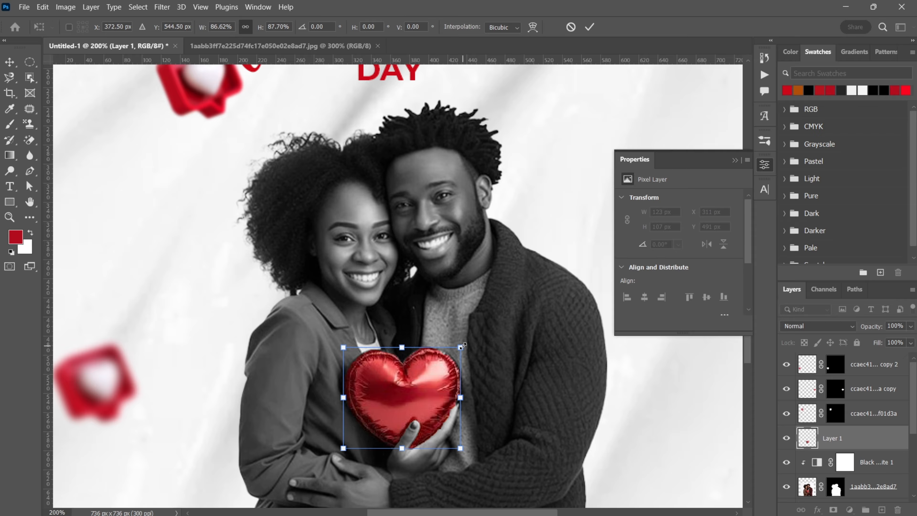
left_click_drag(462, 346, 464, 344)
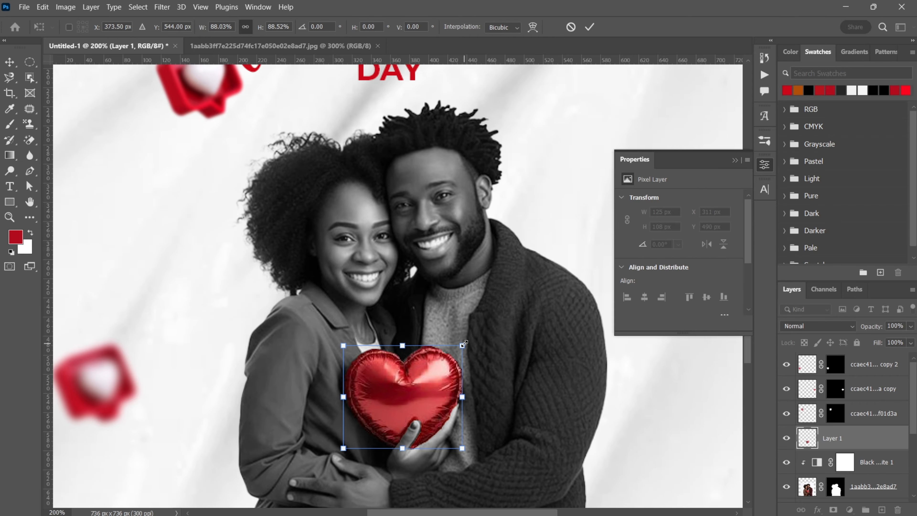
left_click(588, 29)
key("ctrl+minus")
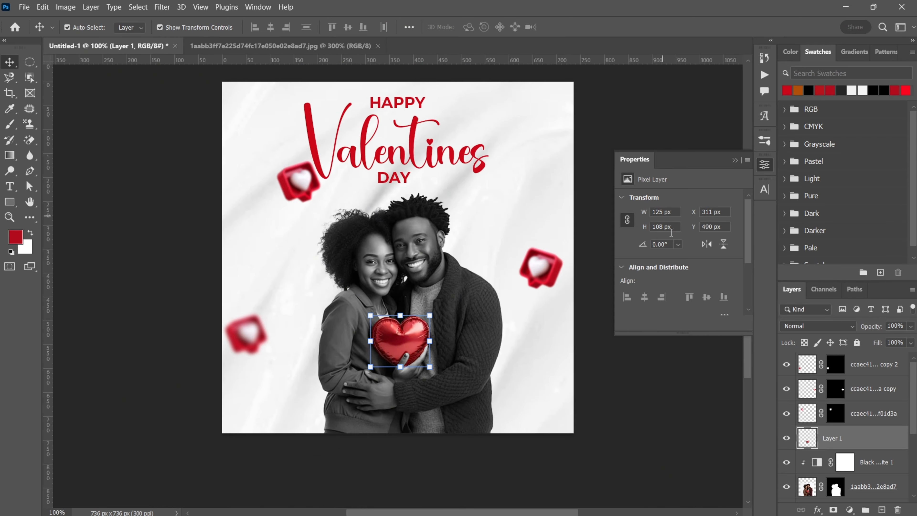
left_click(604, 407)
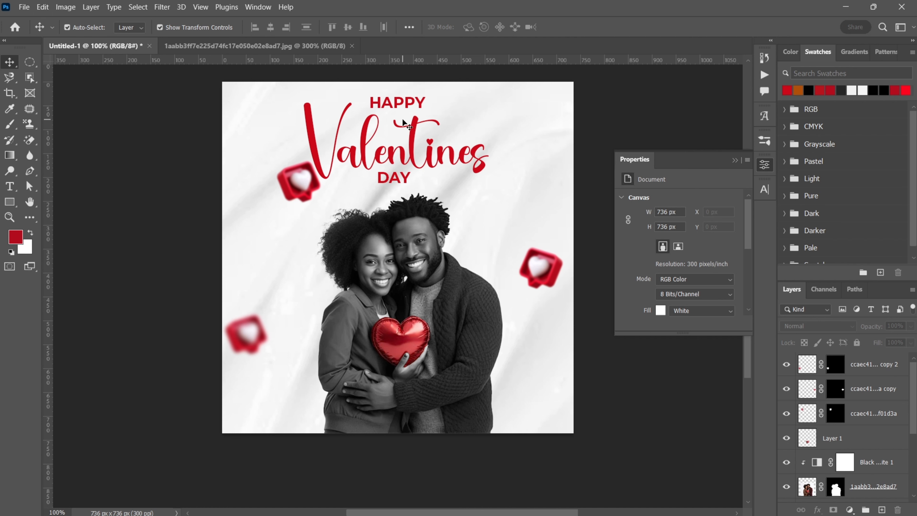
Step: Place the red heart image from the file folder into the design as a new layer
left_click(327, 44)
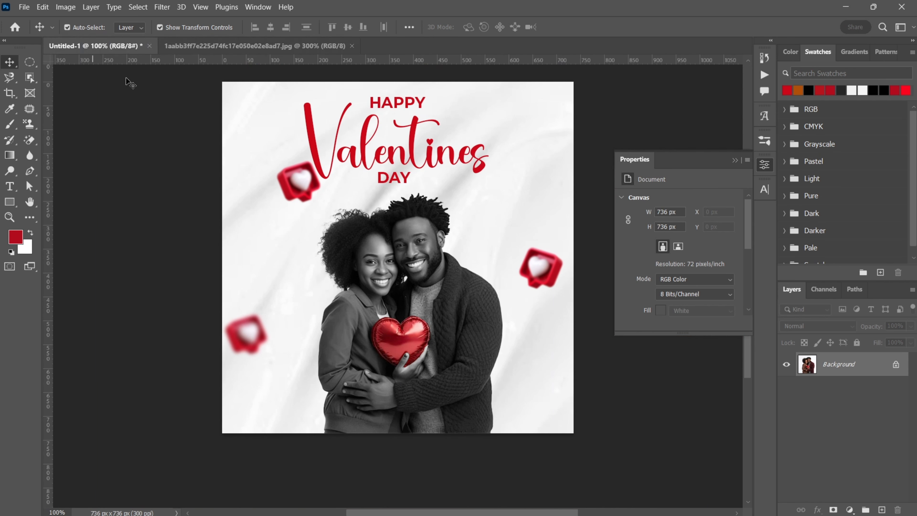
left_click(96, 46)
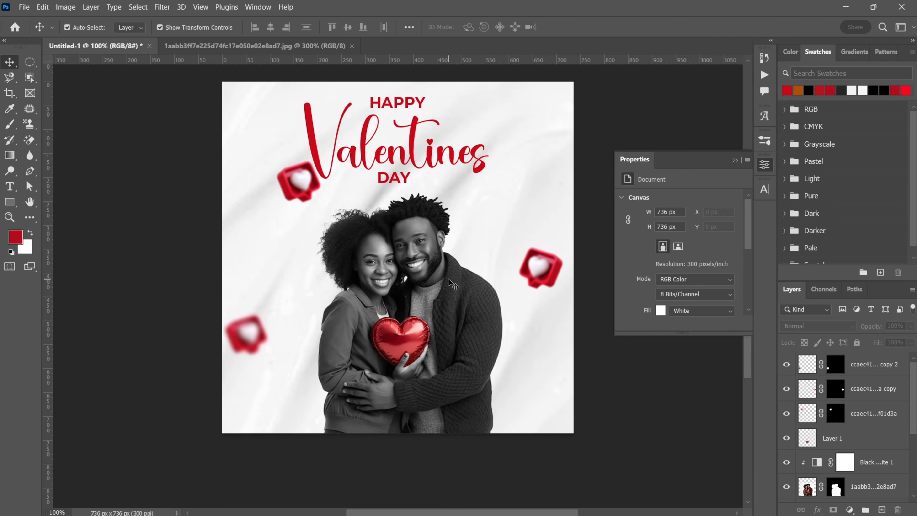
key("super")
left_click(412, 508)
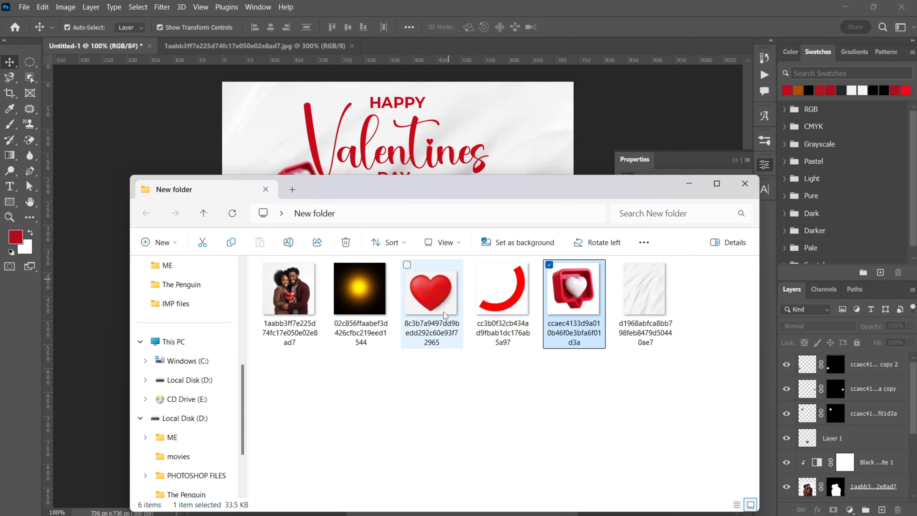
left_click_drag(444, 314, 482, 144)
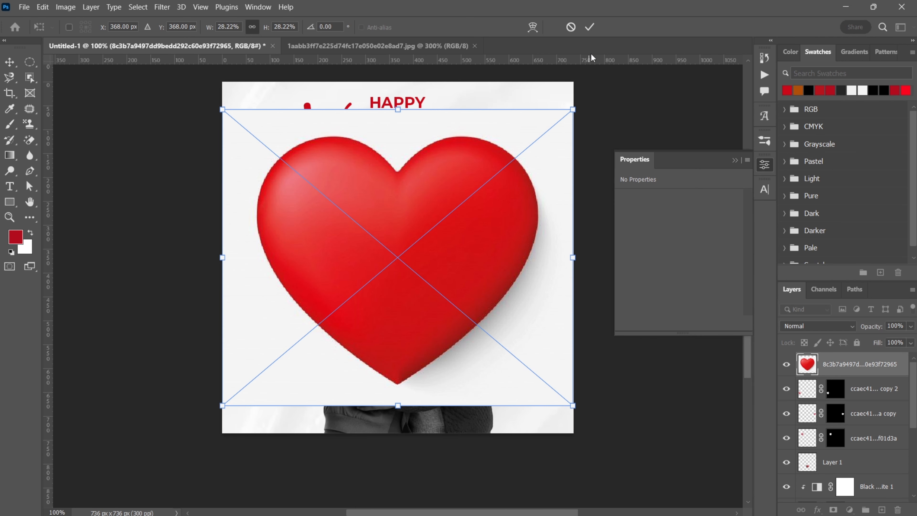
left_click(589, 27)
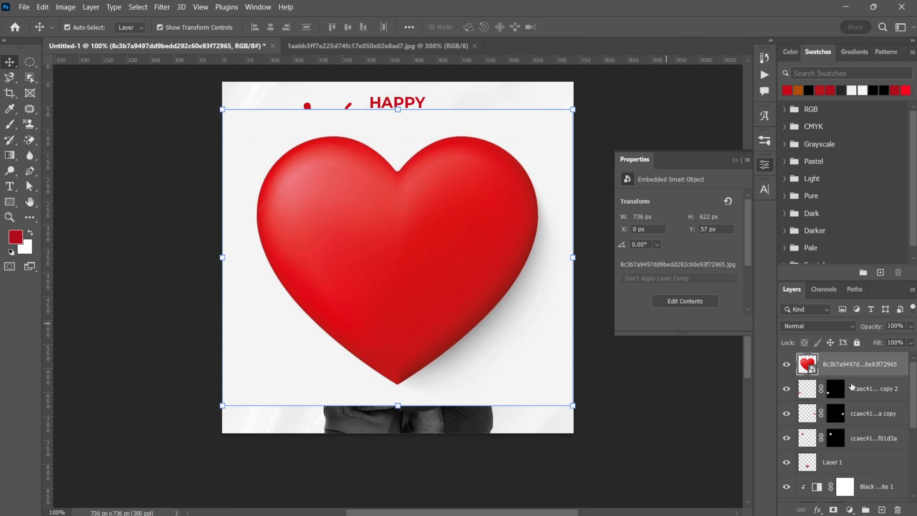
Step: Rasterize the placed heart layer and remove its white background
right_click(845, 366)
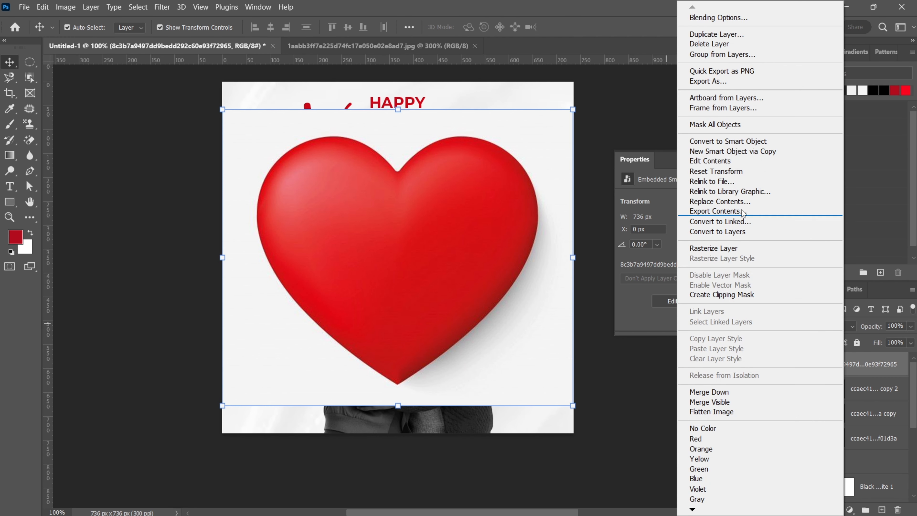
left_click(713, 249)
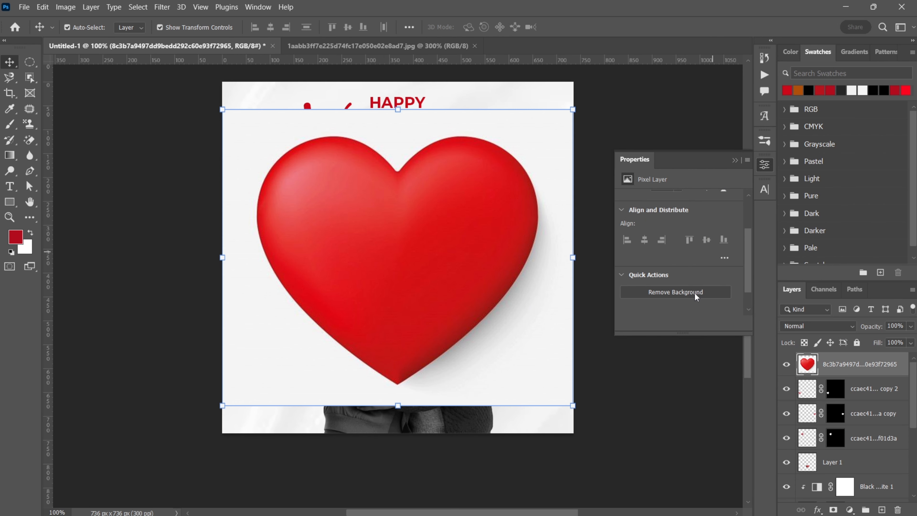
left_click(695, 292)
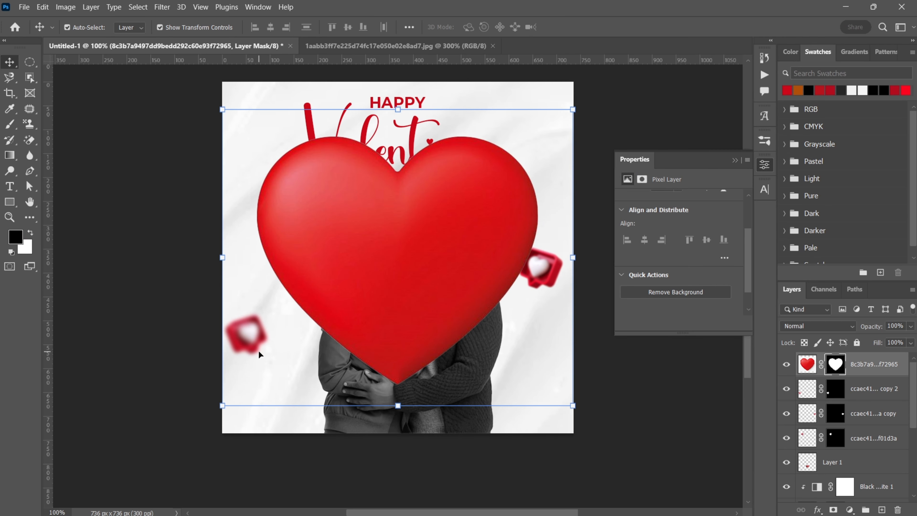
Step: Shrink the heart to about 5%, tilt it about -29°, and place it to the right of HAPPY
left_click_drag(222, 406, 450, 93)
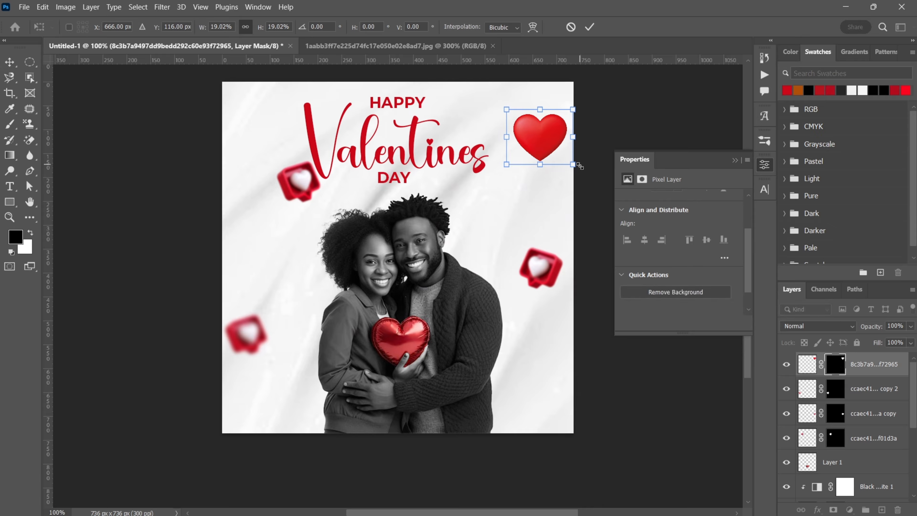
left_click_drag(578, 165, 497, 96)
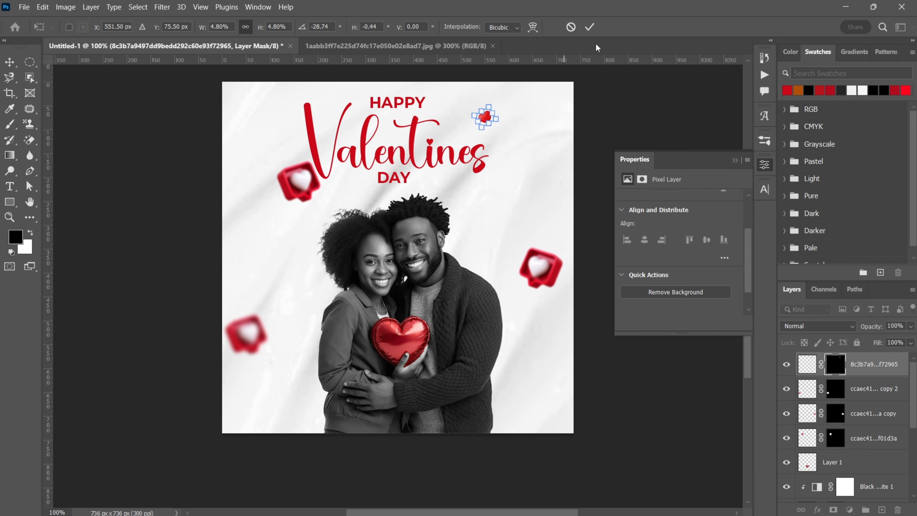
left_click(588, 32)
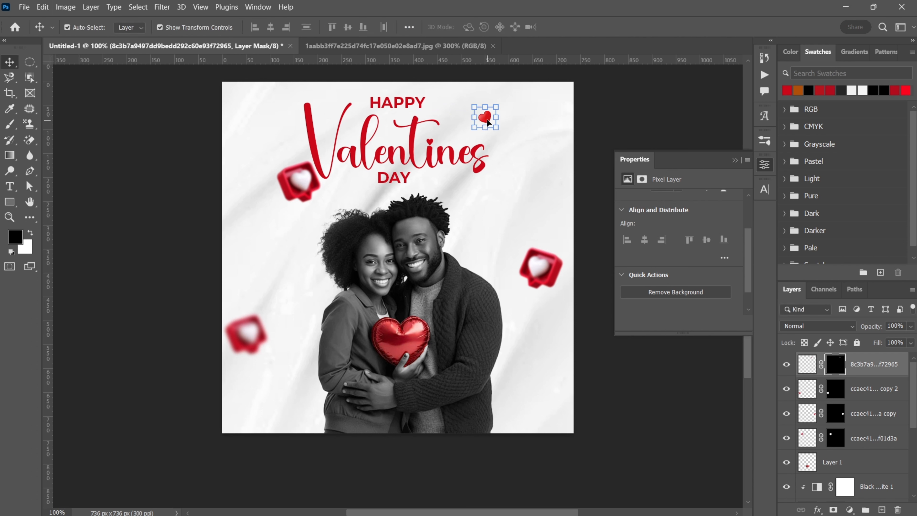
Step: Duplicate the small heart and set the copy beside it, rotated about 68°
key("ctrl+j")
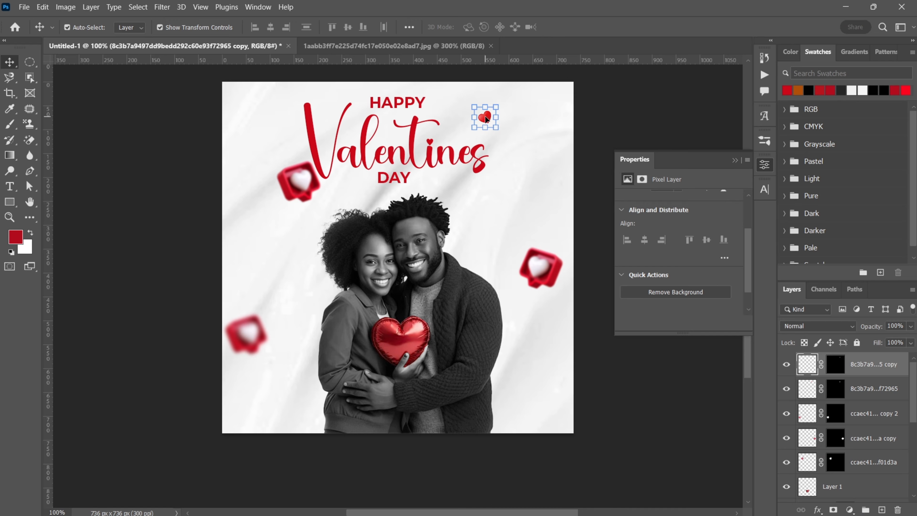
left_click_drag(486, 119, 523, 136)
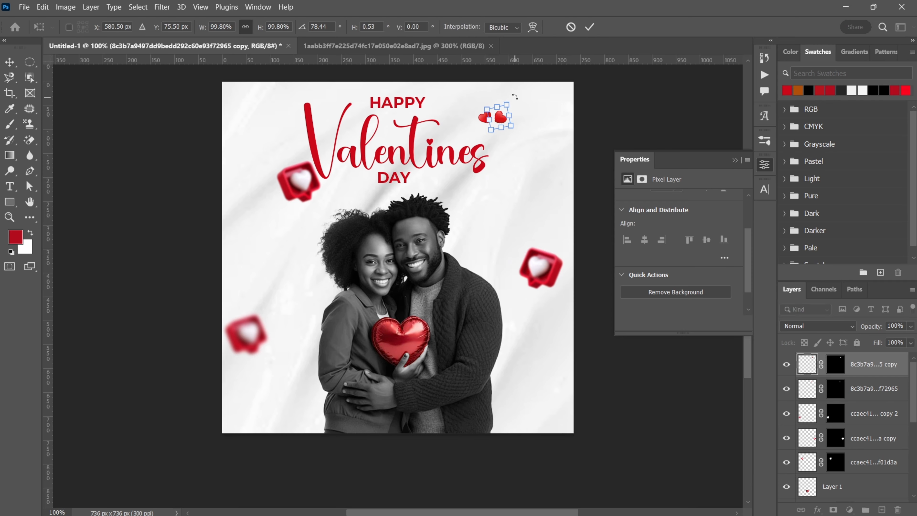
left_click_drag(515, 97, 512, 94)
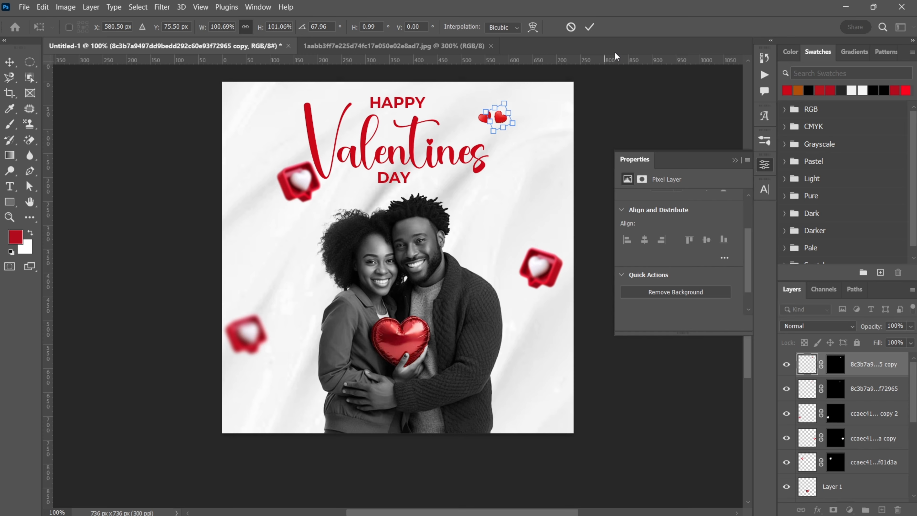
left_click(589, 29)
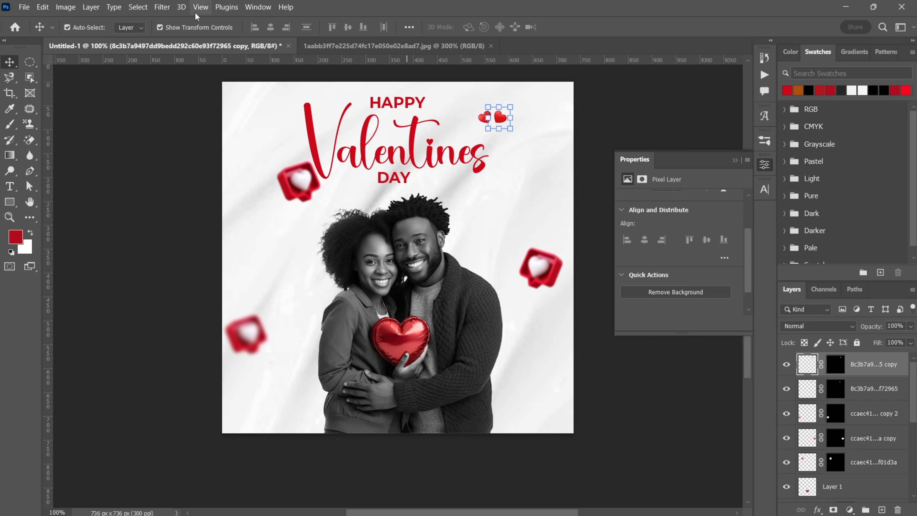
Step: Place the yellow glow image from the file folder into the design
left_click(197, 27)
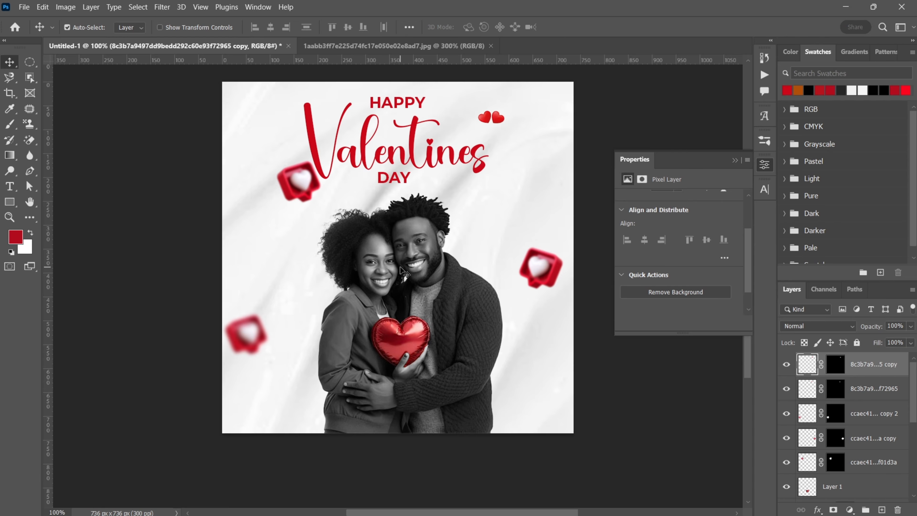
key("super")
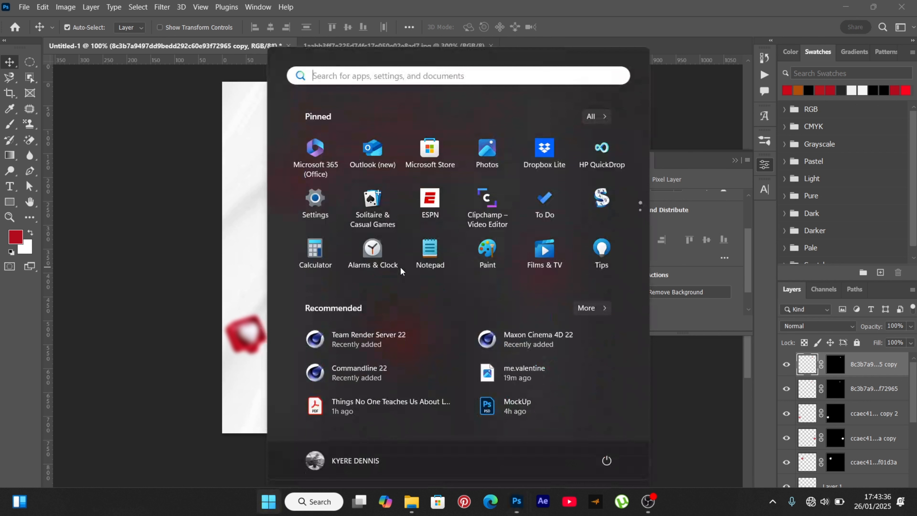
left_click(413, 500)
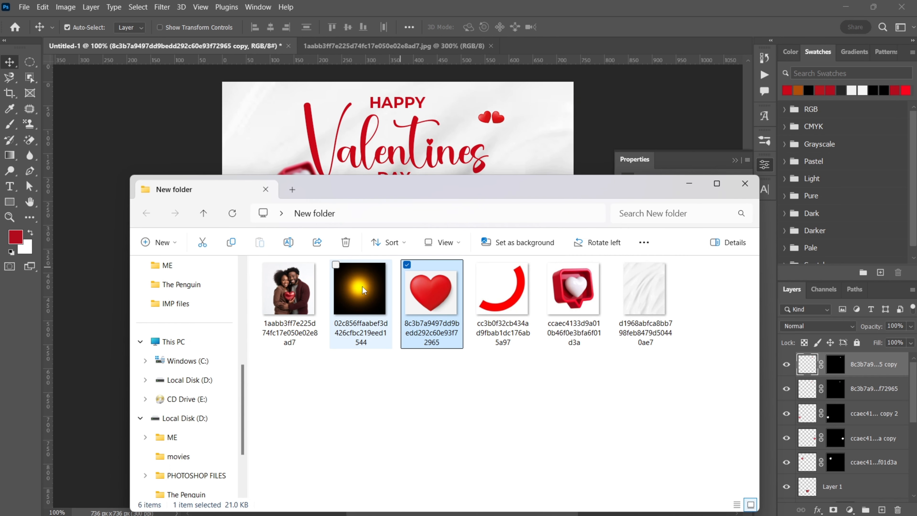
left_click_drag(363, 287, 404, 167)
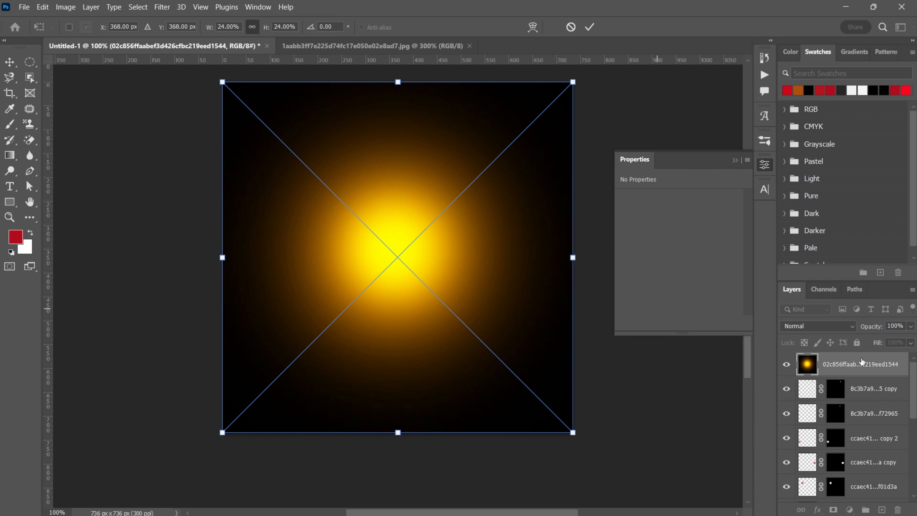
key("Return")
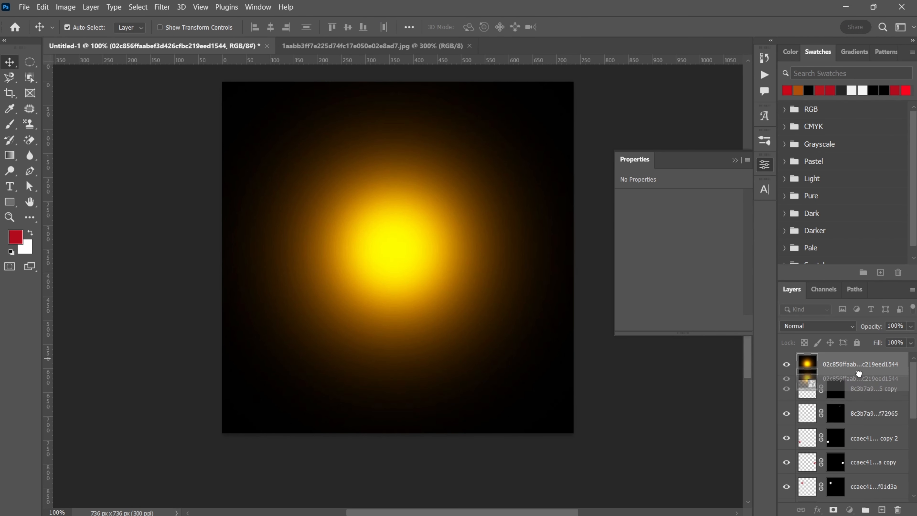
Step: Rasterize the glow layer and set its blend mode to Screen
scroll(863, 386, "down", 5)
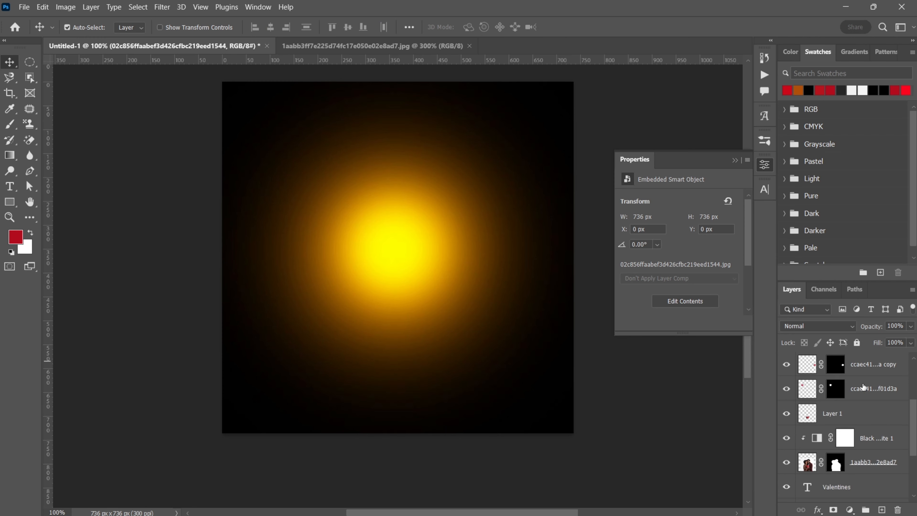
scroll(863, 386, "up", 5)
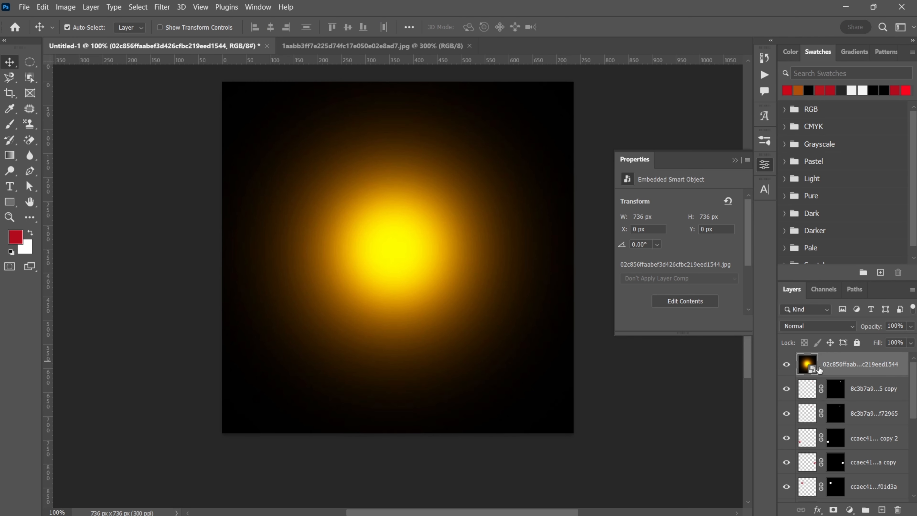
right_click(853, 369)
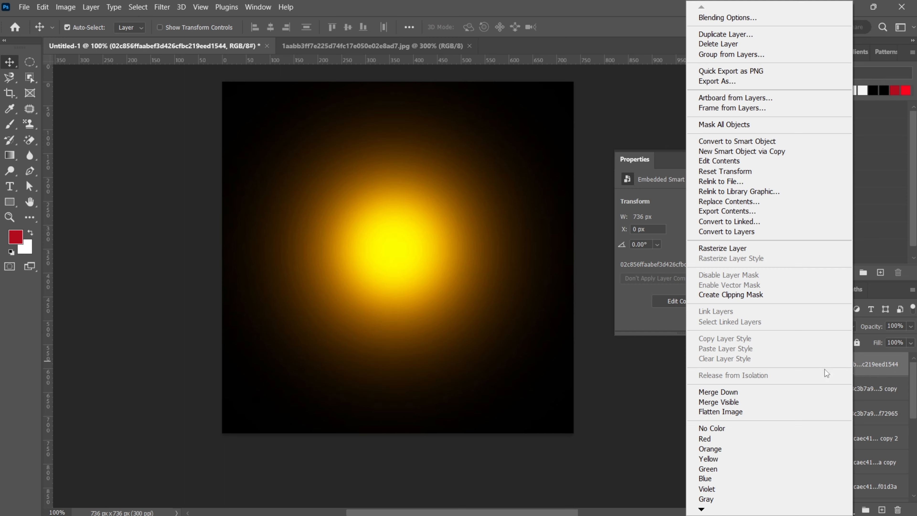
left_click(722, 248)
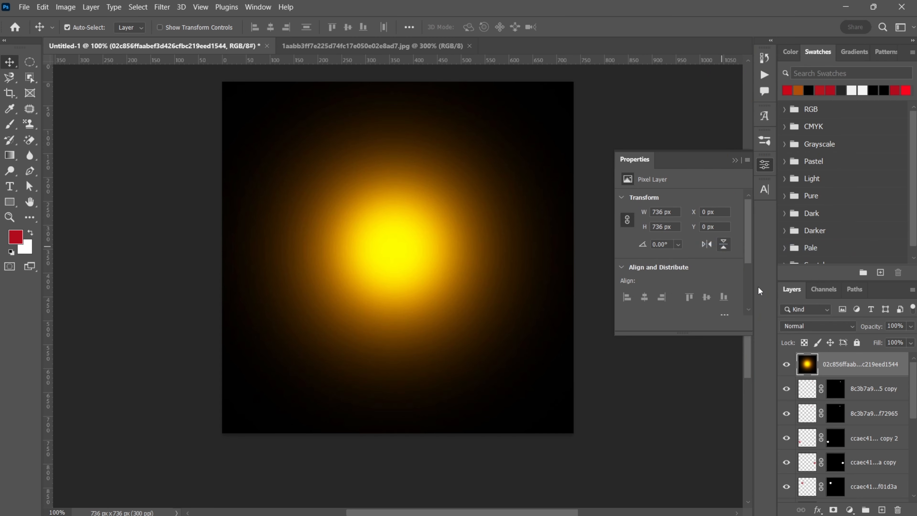
left_click(815, 327)
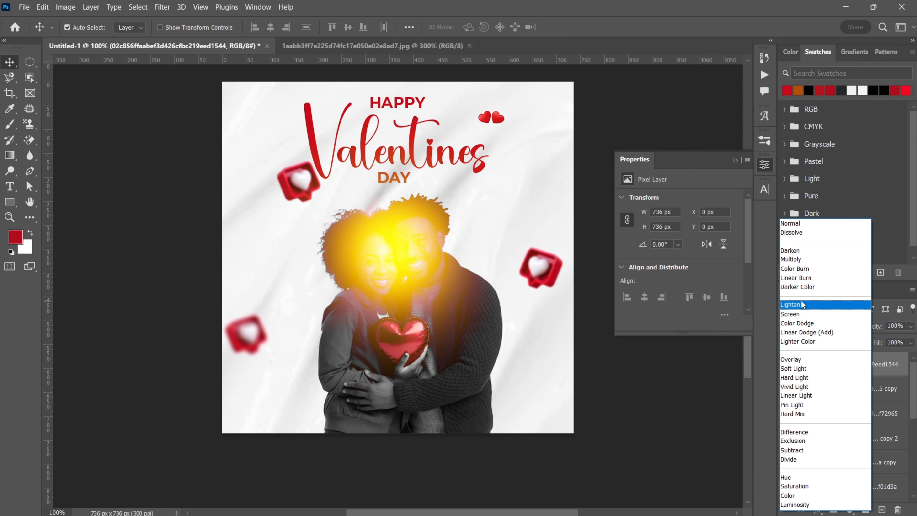
left_click(798, 318)
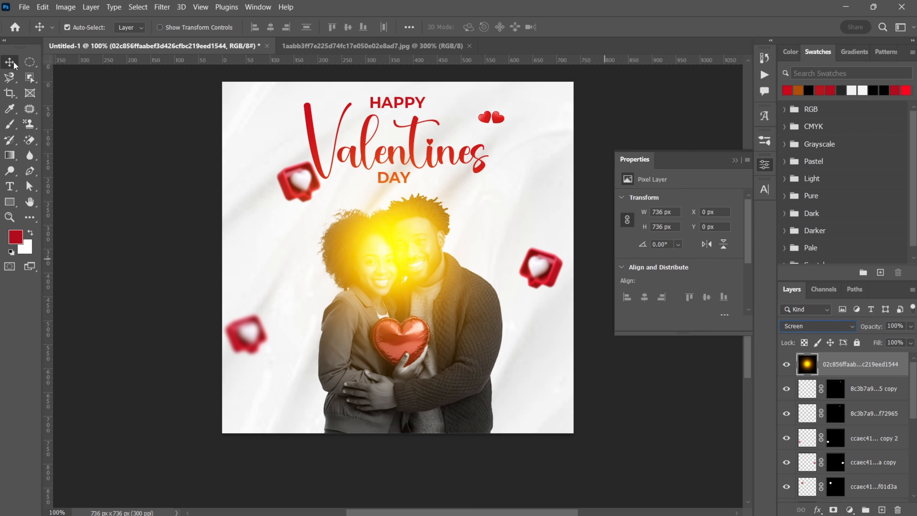
Step: Scale the glow down to about 63% and position it over the woman's head
left_click(183, 28)
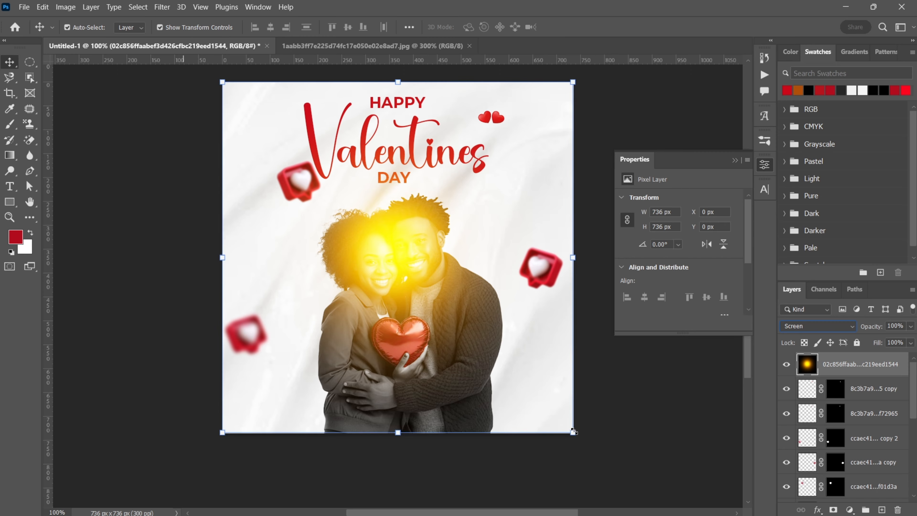
left_click_drag(574, 433, 444, 330)
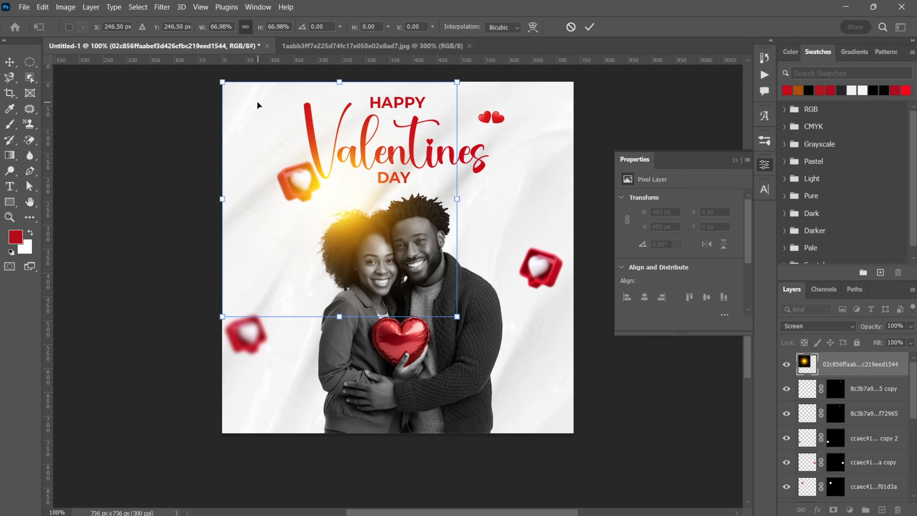
left_click_drag(352, 216, 329, 244)
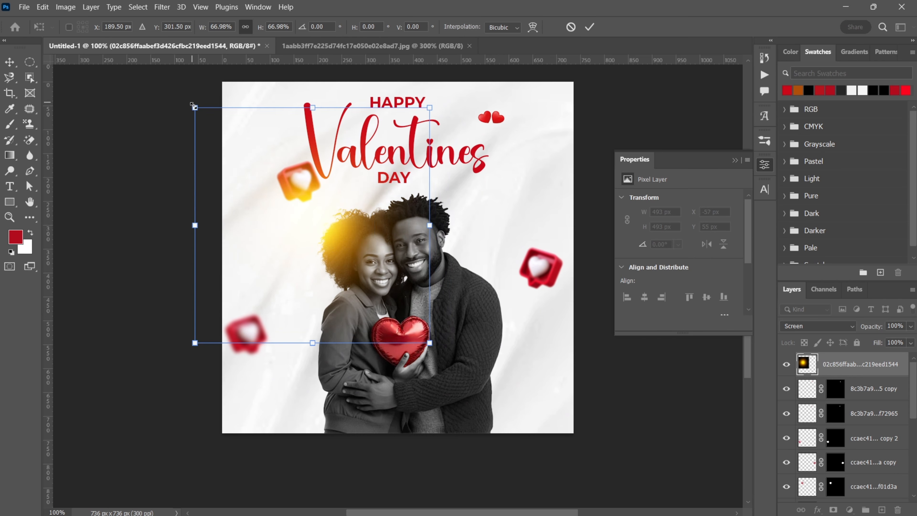
left_click_drag(197, 110, 215, 124)
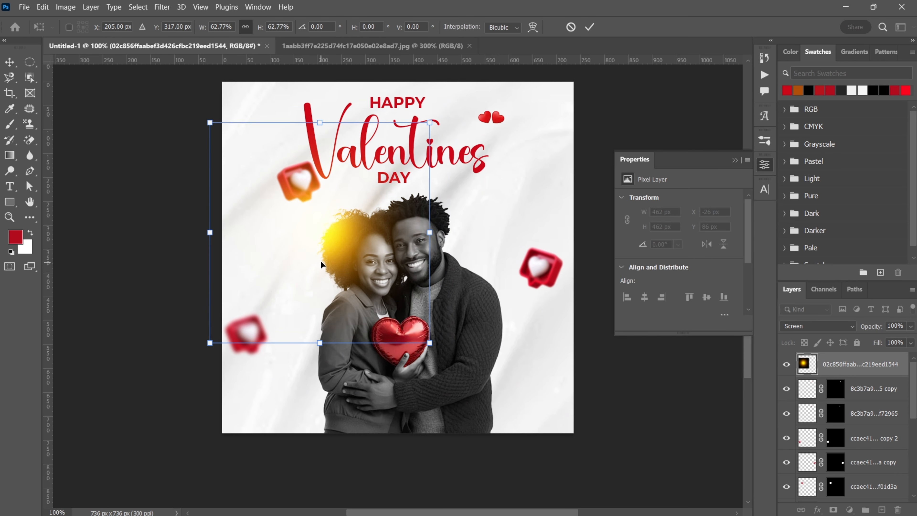
left_click_drag(341, 242, 348, 234)
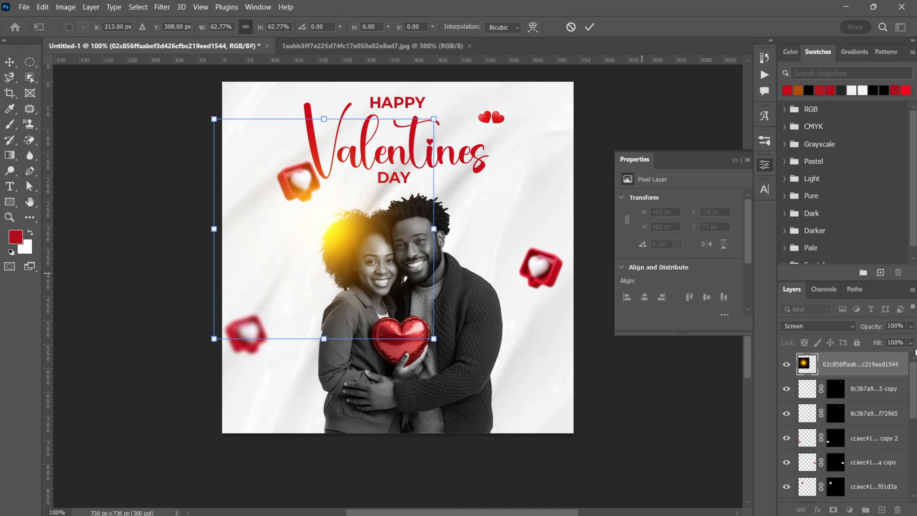
Step: Lower the glow's opacity to 73%, nudge it into place and commit the transform
left_click_drag(881, 332, 823, 332)
left_click_drag(325, 239, 325, 235)
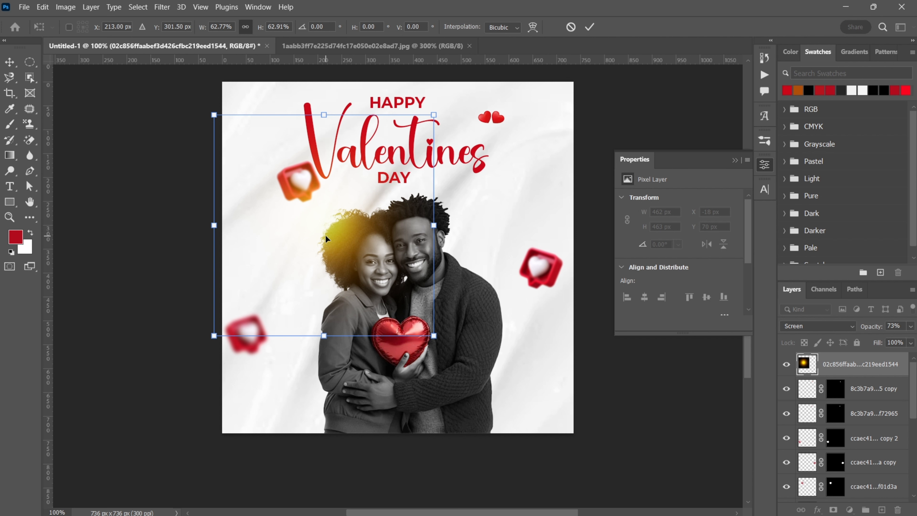
left_click_drag(335, 227, 358, 231)
left_click(589, 27)
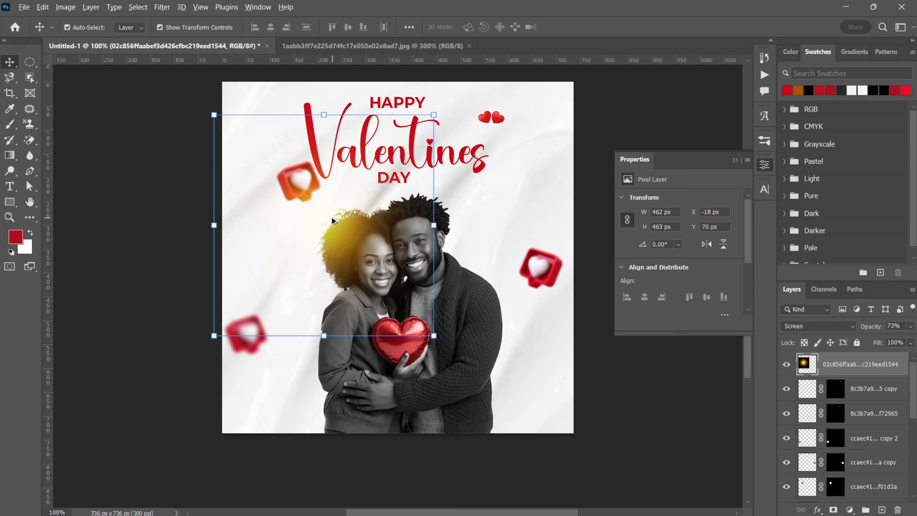
Step: Duplicate the glow onto the man's head, set the copy's opacity to 82%, and adjust both glows' positions
left_click_drag(332, 217, 459, 235)
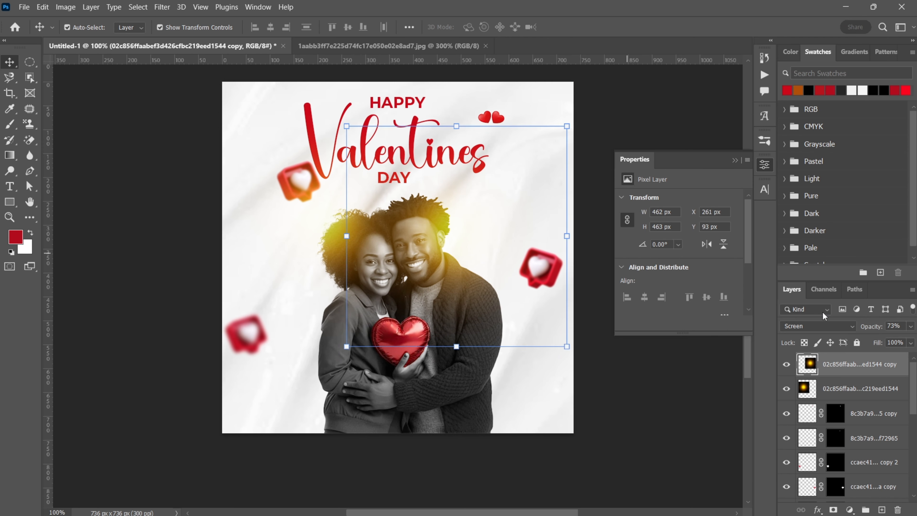
left_click_drag(875, 329, 881, 329)
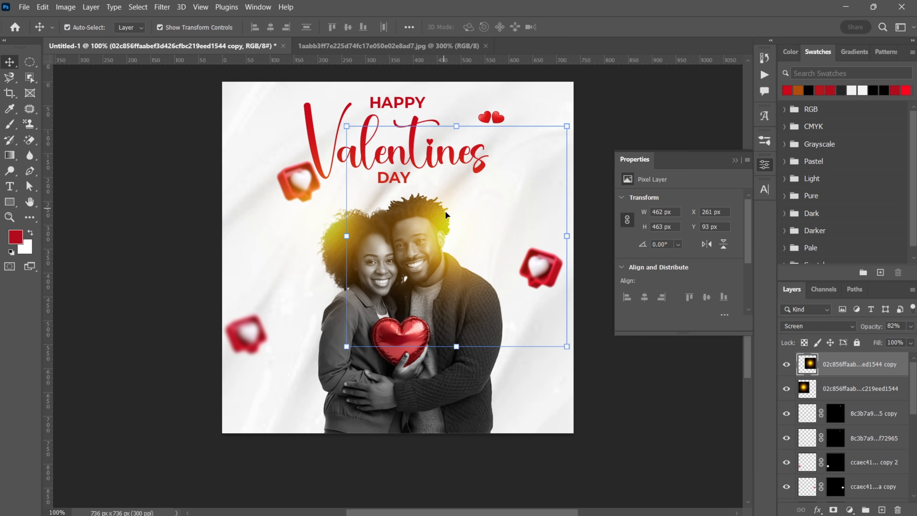
left_click_drag(446, 217, 444, 217)
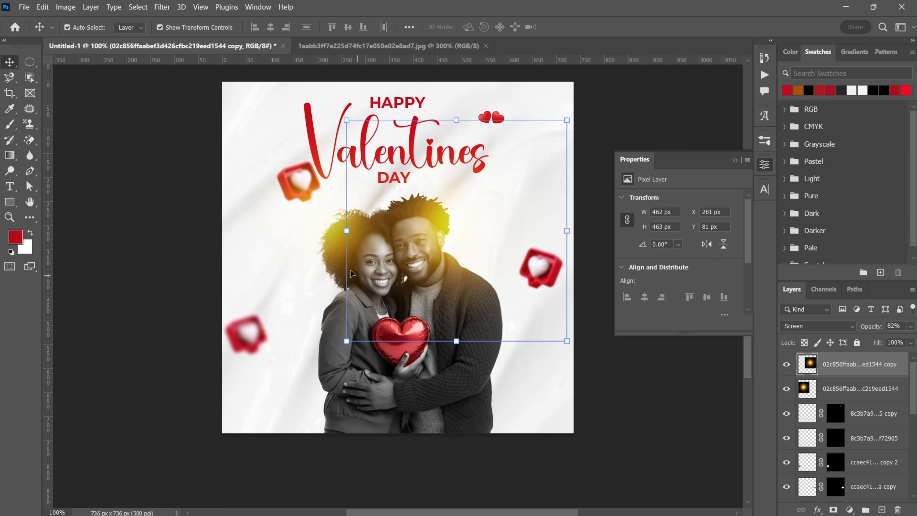
left_click_drag(331, 238, 322, 239)
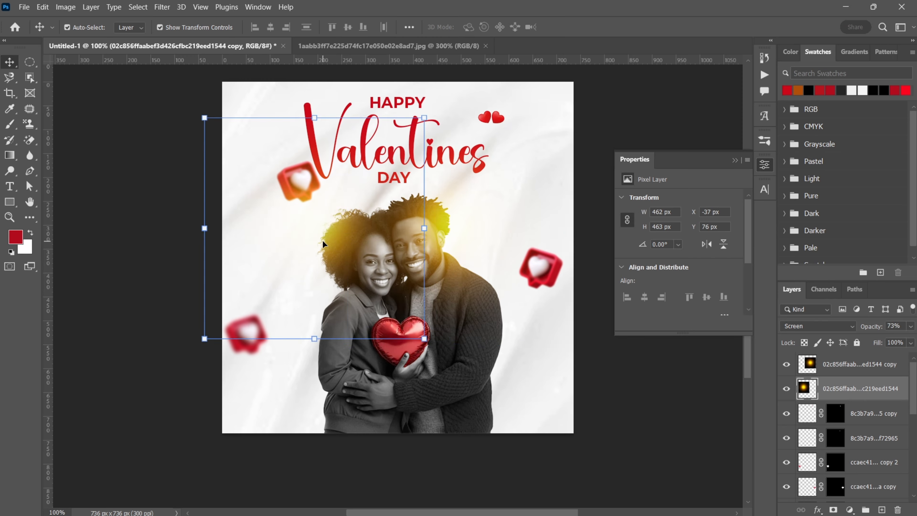
left_click(669, 439)
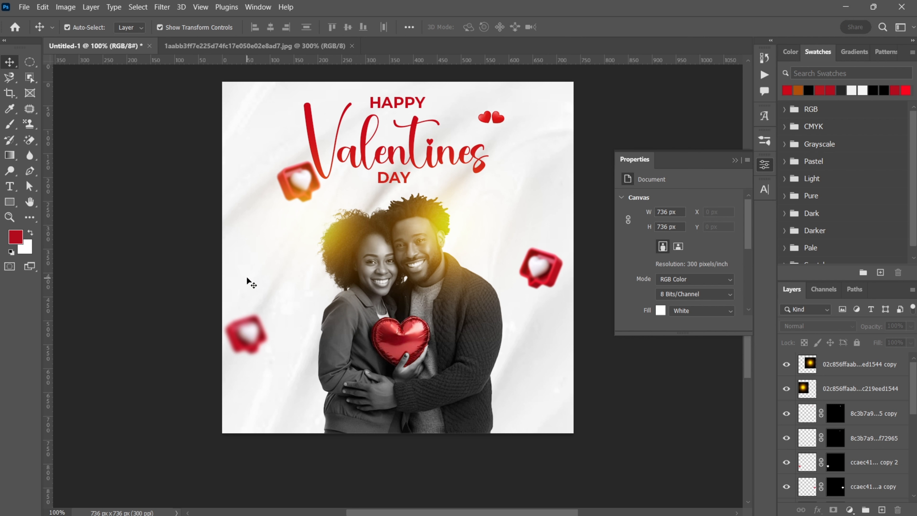
Step: Add a text line reading WISHING YOU A VERY SPECIAL DAY FILLED WITH LOVE at the left of the photo
left_click(10, 187)
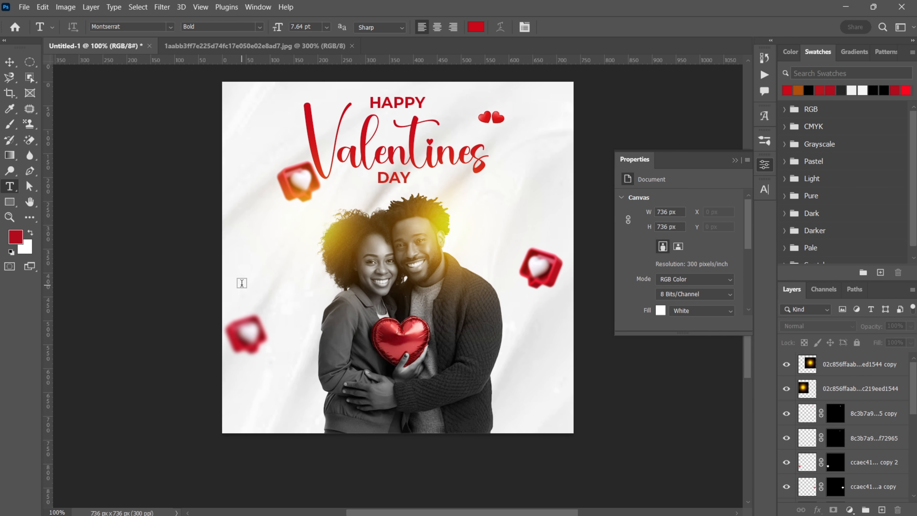
left_click(242, 283)
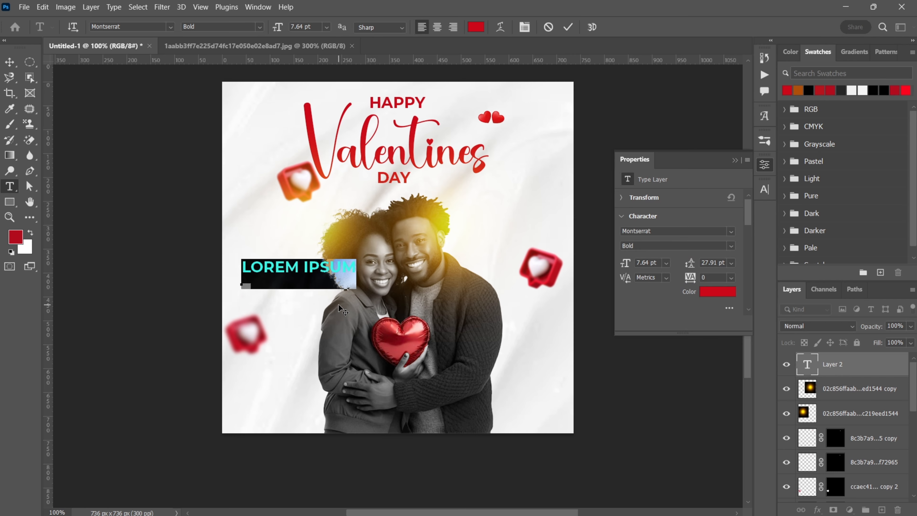
type("WIS")
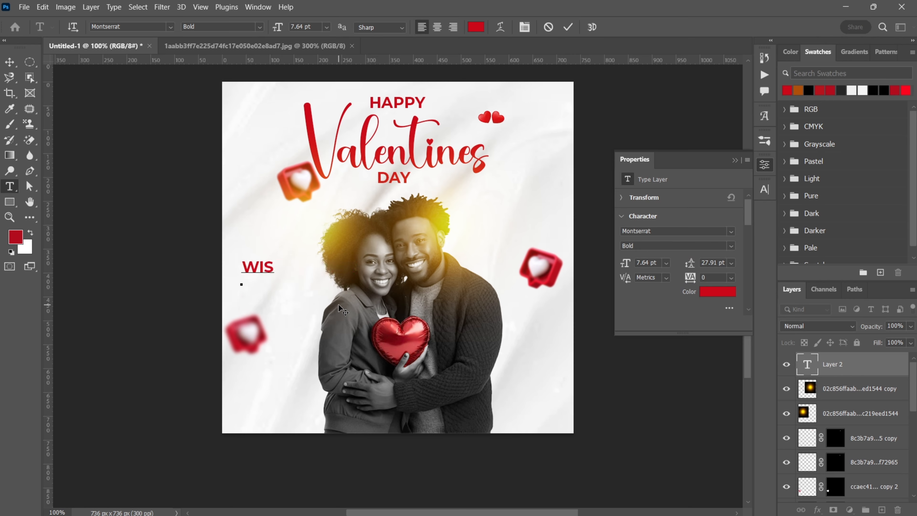
type("HING A")
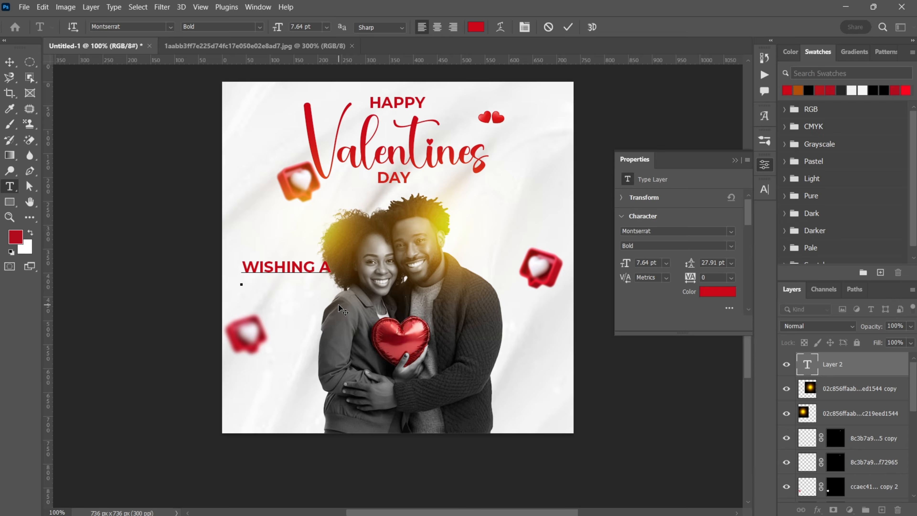
key("BackSpace")
key("BackSpace")
key("BackSpace")
key("BackSpace")
key("BackSpace")
key("BackSpace")
key("BackSpace")
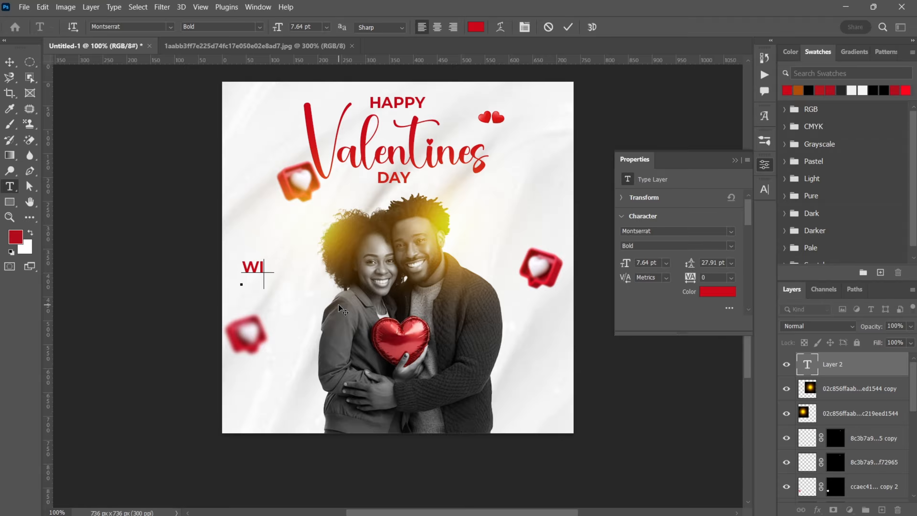
key("BackSpace")
key("BackSpace")
type("WISHING YO")
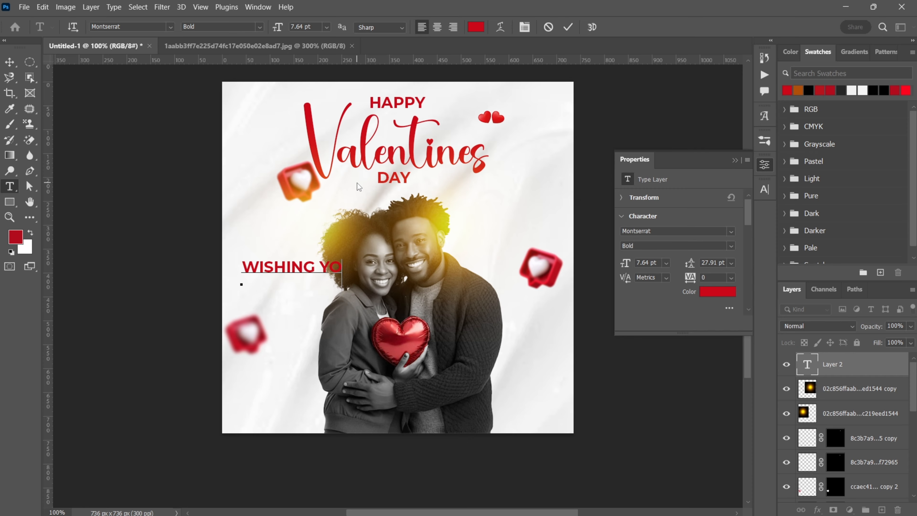
type("U A VERY")
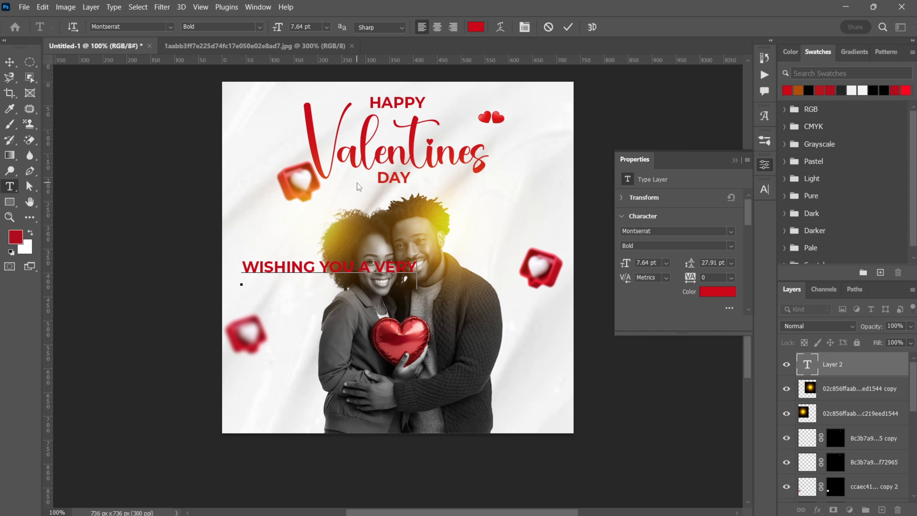
type(" SPECIAL")
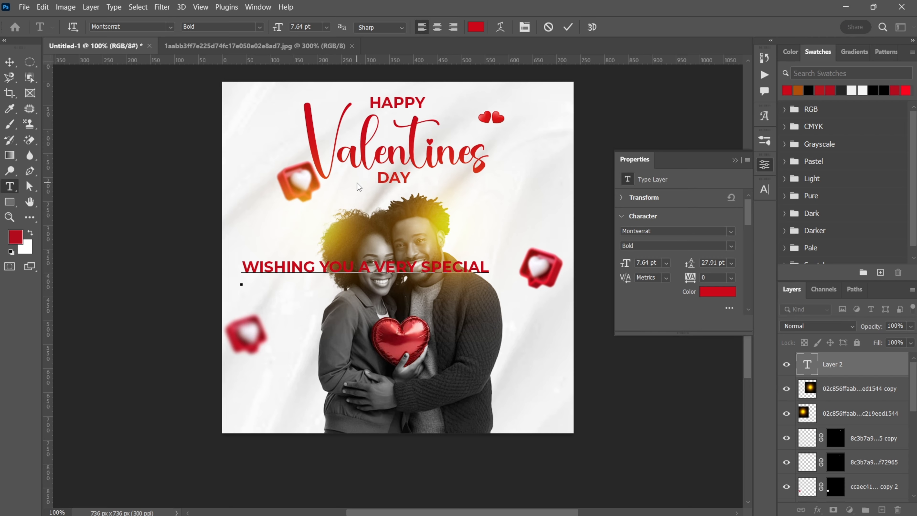
type(" DAY FILLE")
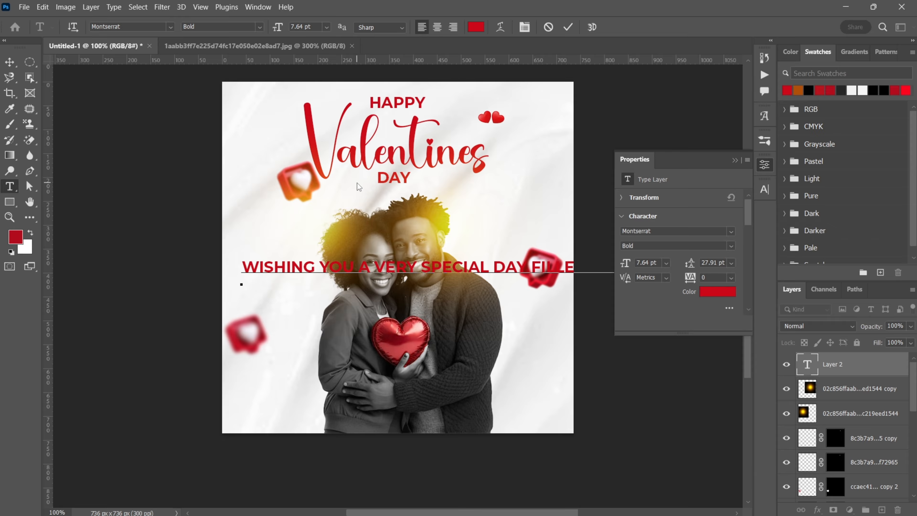
Step: Set the whole sentence's font size to 4 pt
key("ctrl+a")
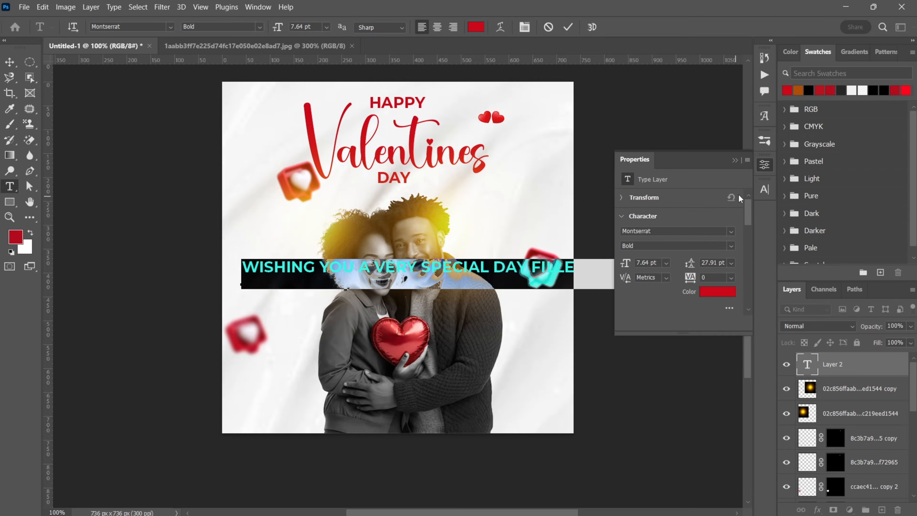
left_click(765, 189)
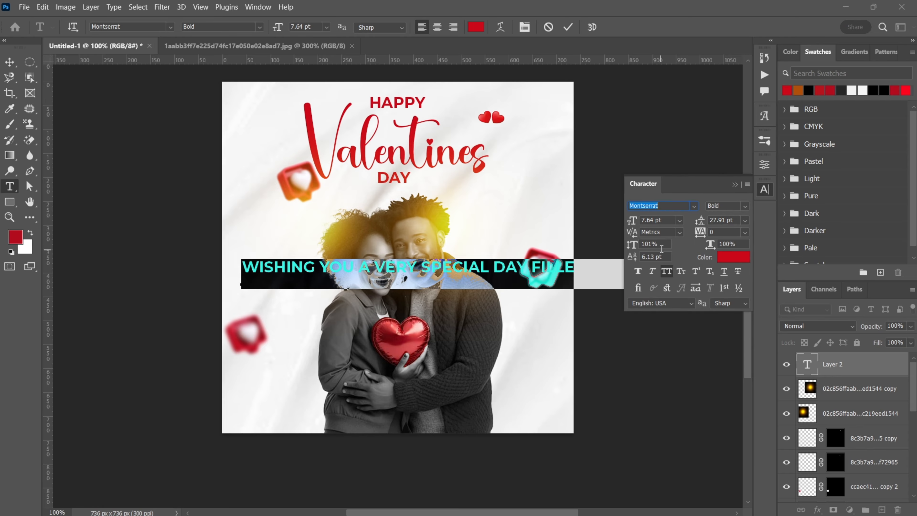
double_click(666, 220)
type("4")
key("Return")
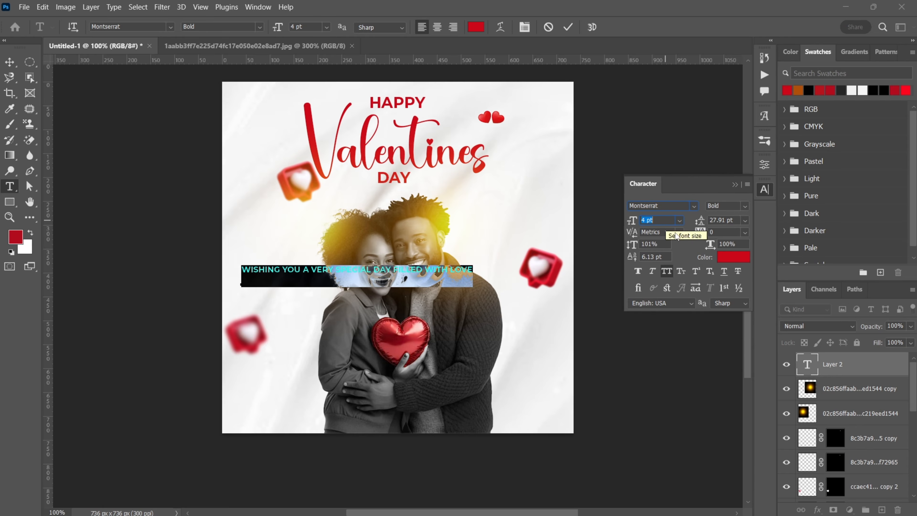
Step: Change the text colour to black and move the text layer below the glow layers
left_click(749, 261)
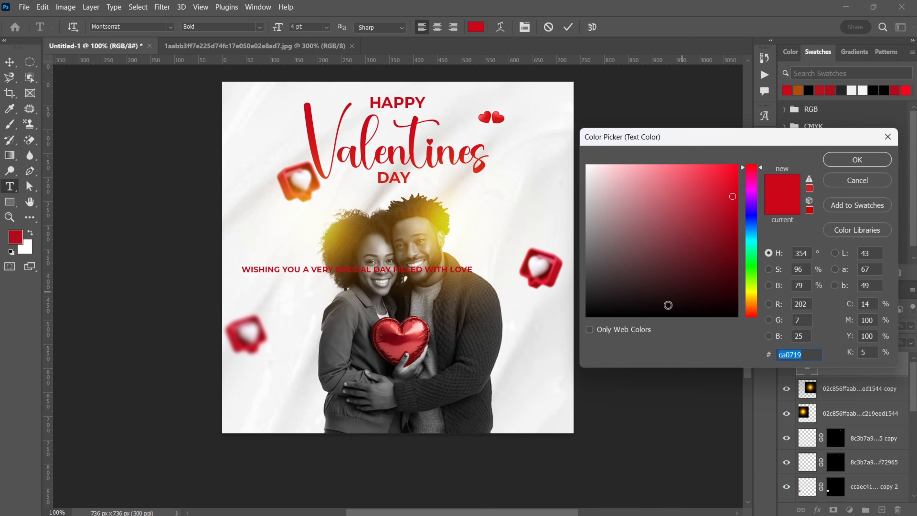
left_click(664, 315)
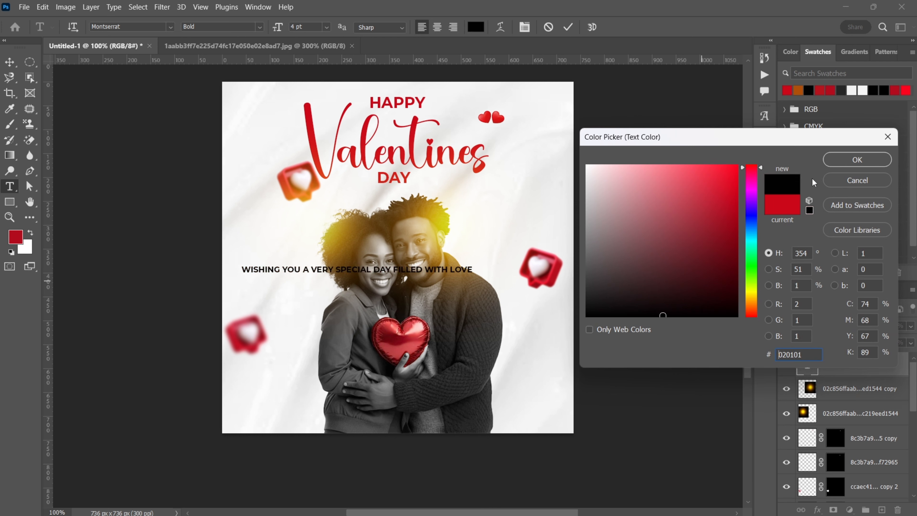
left_click(843, 156)
left_click_drag(843, 364, 848, 426)
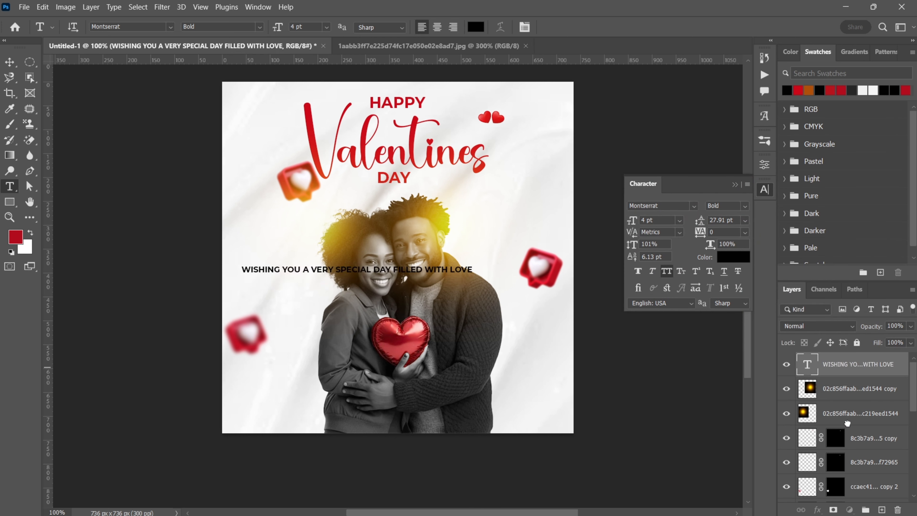
Step: Break the sentence into three lines: WISHING YOU A / VERY SPECIAL DAY / FILLED WITH LOVE
left_click(309, 268)
key("Return")
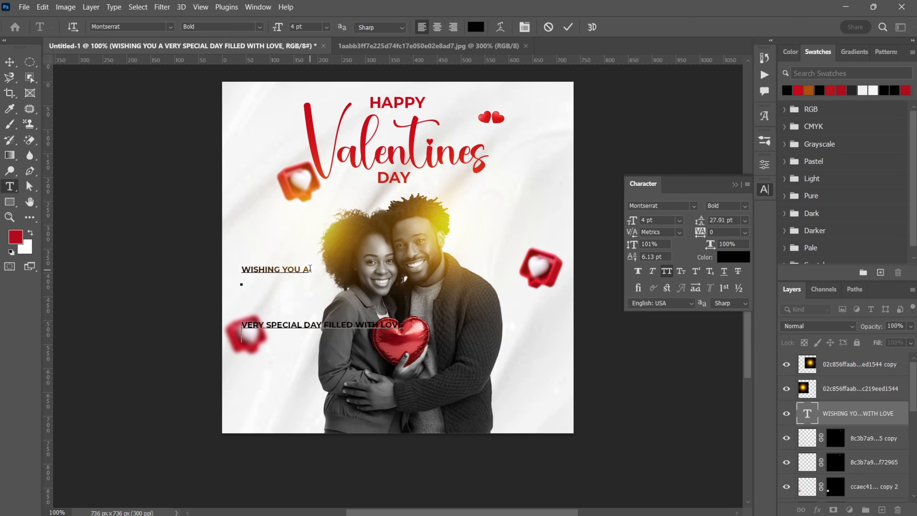
key("Return")
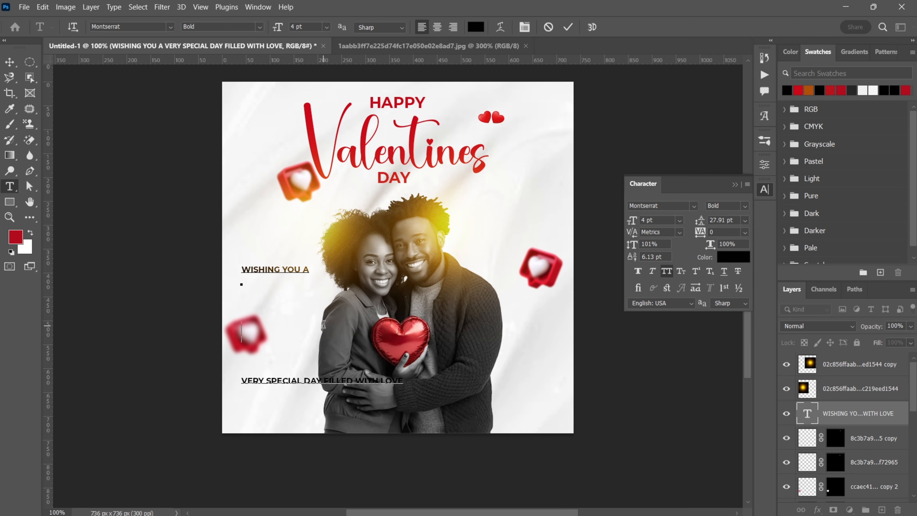
key("BackSpace")
key("BackSpace")
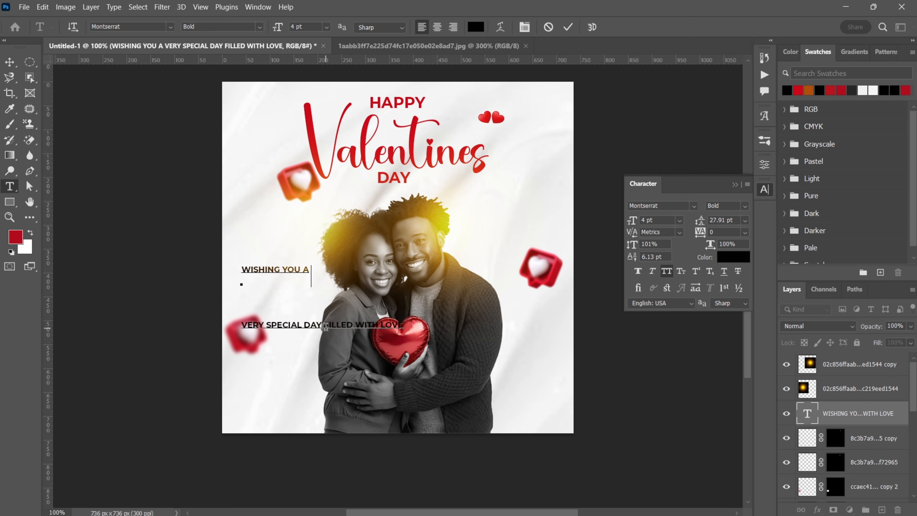
key("Down")
key("Return")
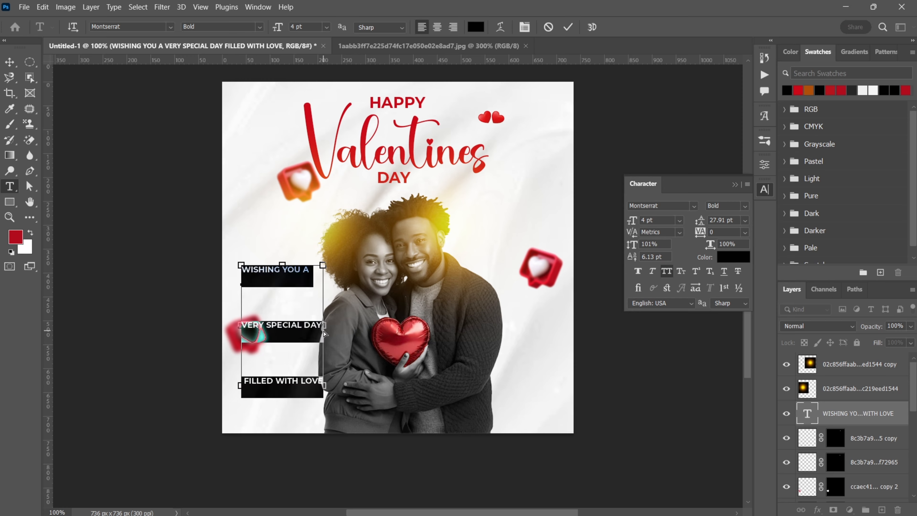
key("ctrl+Return")
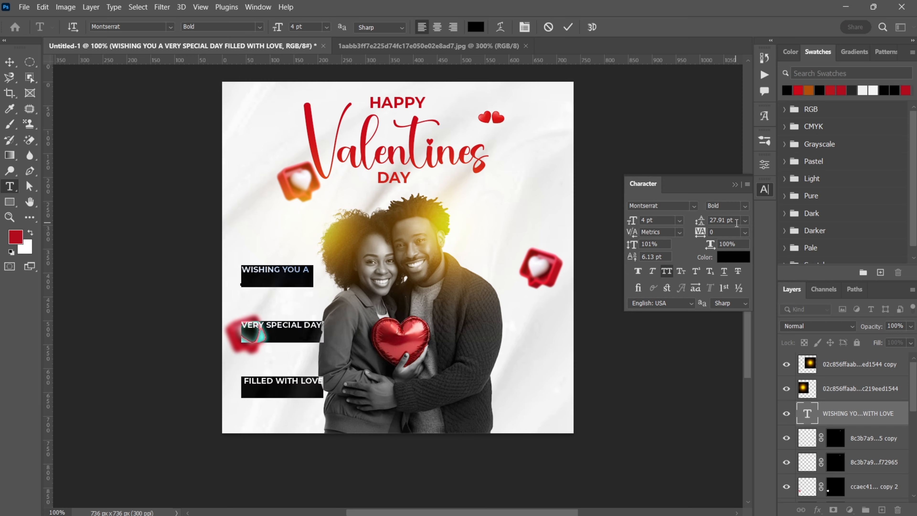
Step: Tighten the line spacing to about 5 pt and shift the text block slightly left
key("Down")
key("Down")
key("Down")
key("Down")
key("Down")
key("Down")
key("Down")
key("Down")
key("Down")
key("Down")
key("Down")
key("Down")
key("Down")
key("Down")
key("Down")
key("Down")
key("Down")
key("Down")
key("Down")
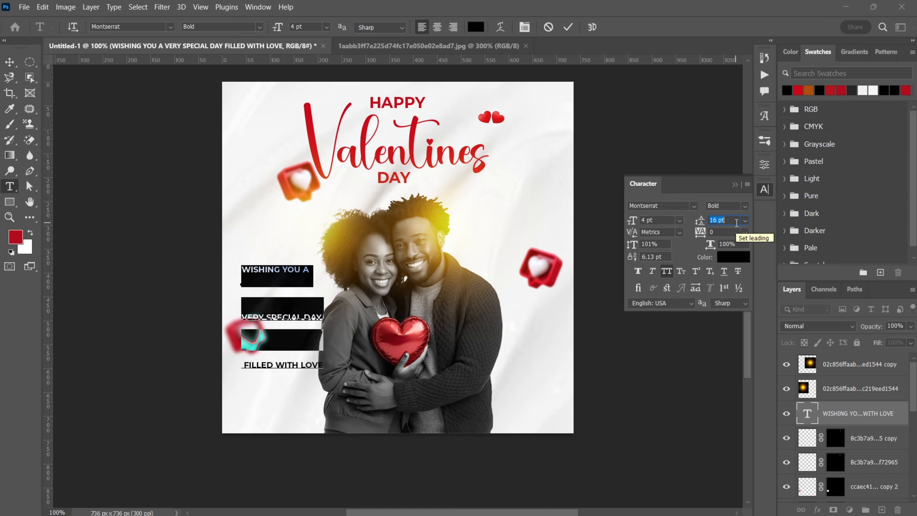
key("Down")
key("Down")
key("Down")
key("Down")
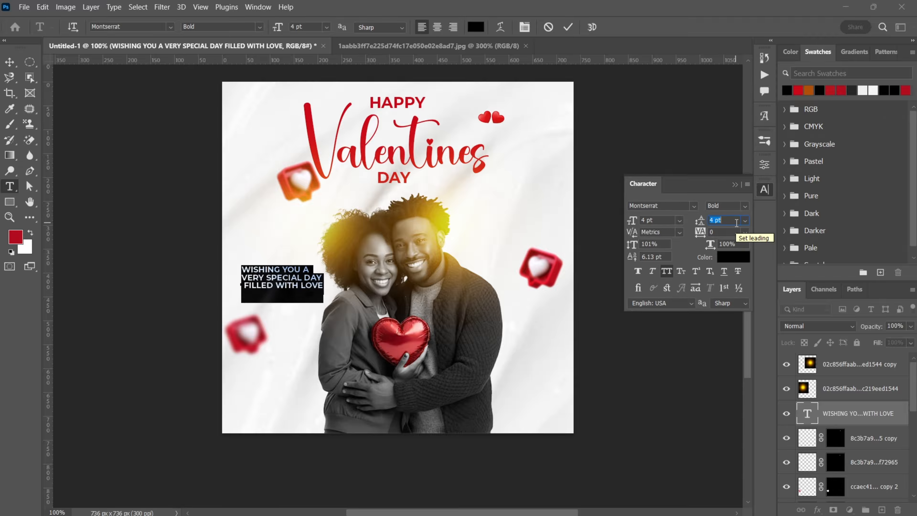
left_click_drag(286, 328, 274, 330)
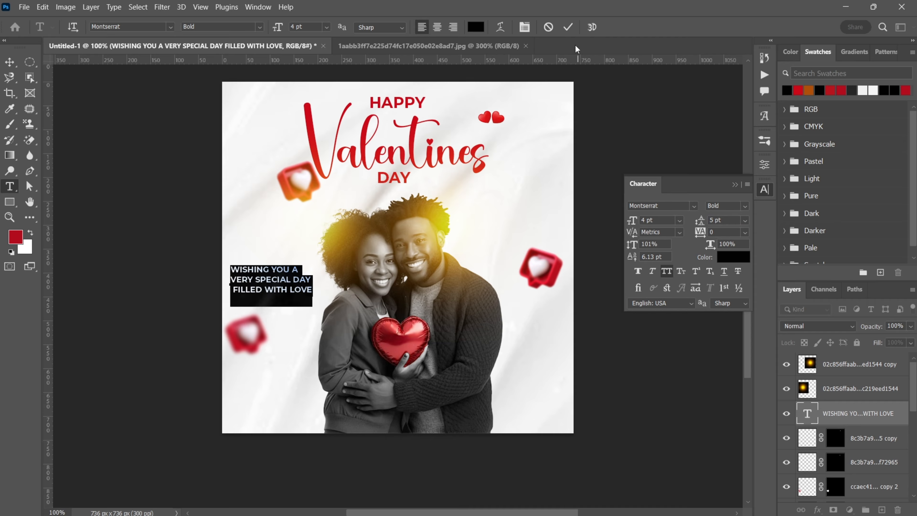
Step: Align the third line of the wish text with the others and commit the text edit
left_click(569, 27)
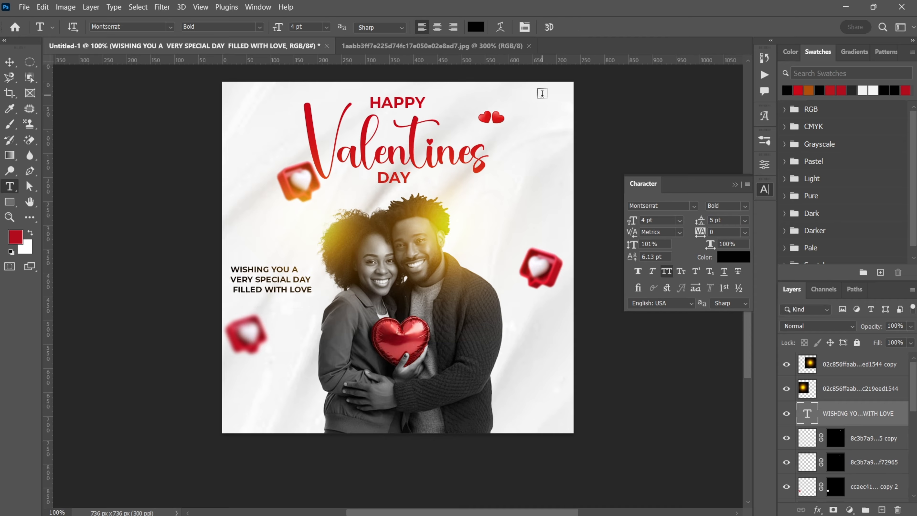
left_click(235, 290)
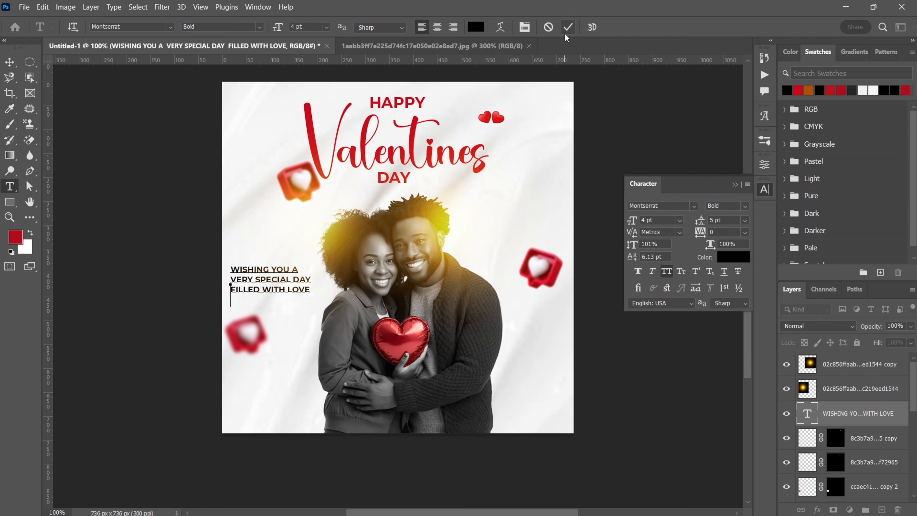
left_click(568, 27)
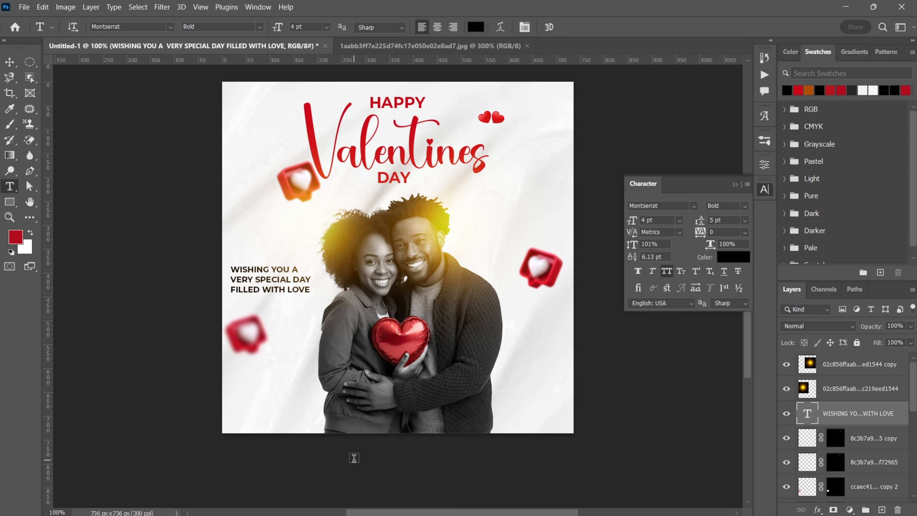
Step: Place the red arc image from the project folder into the document and confirm the placement
key("super")
left_click(437, 501)
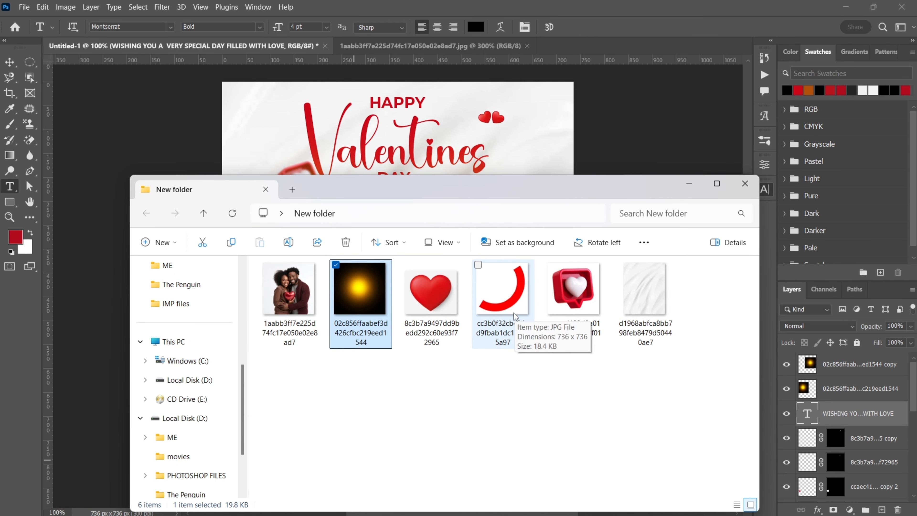
left_click_drag(516, 316, 503, 150)
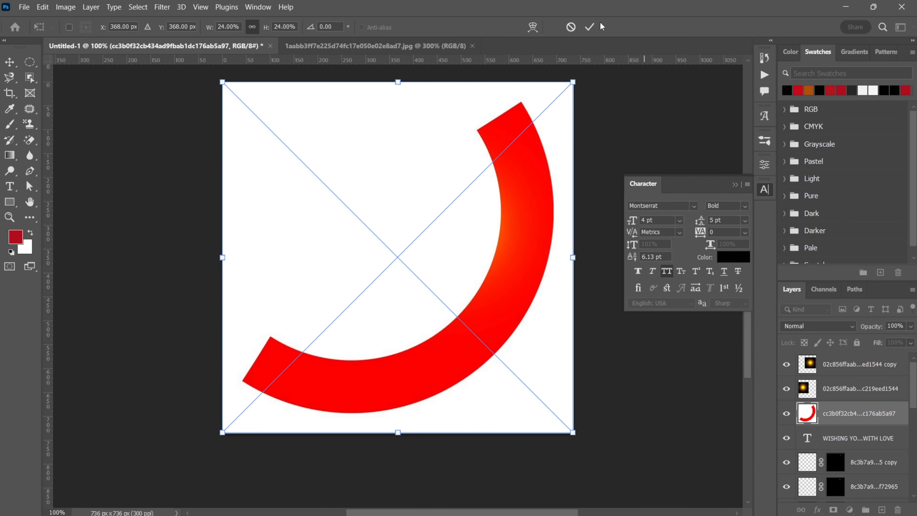
left_click(589, 26)
Step: Erase the white background around the arc with the Magic Eraser tool
left_click(31, 144)
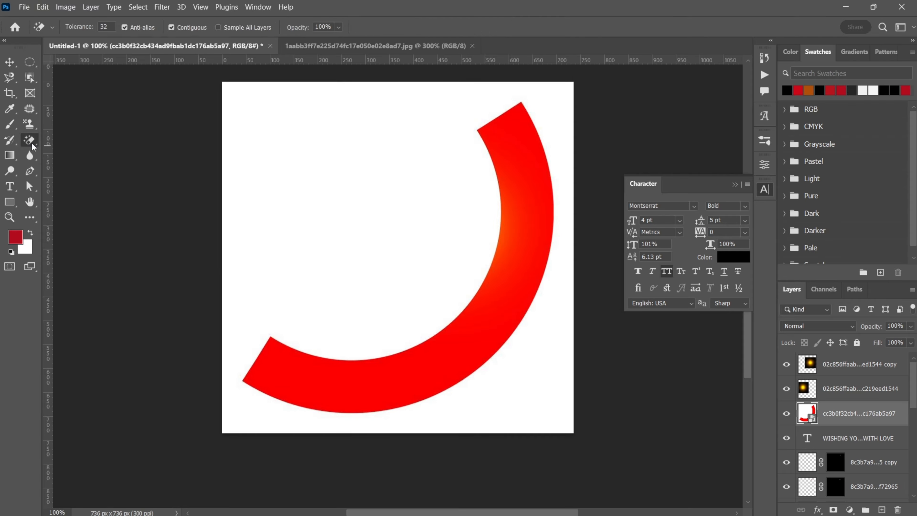
left_click(421, 205)
left_click(452, 207)
left_click(455, 204)
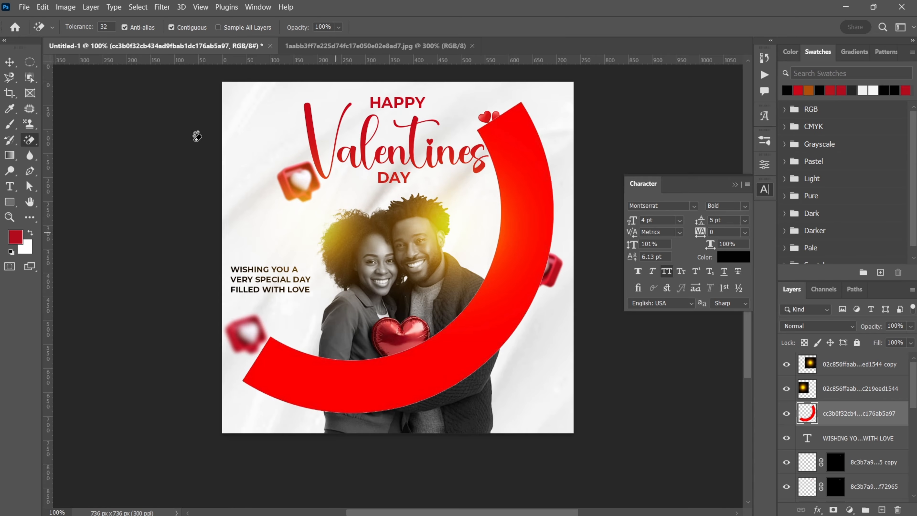
Step: Rotate the arc upside down and move it to the lower right part of the canvas
left_click(8, 64)
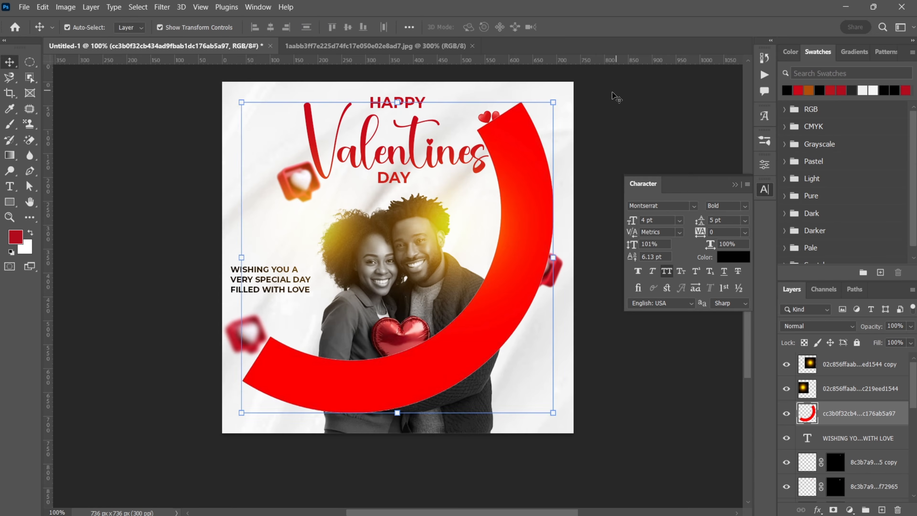
left_click_drag(564, 96, 291, 321)
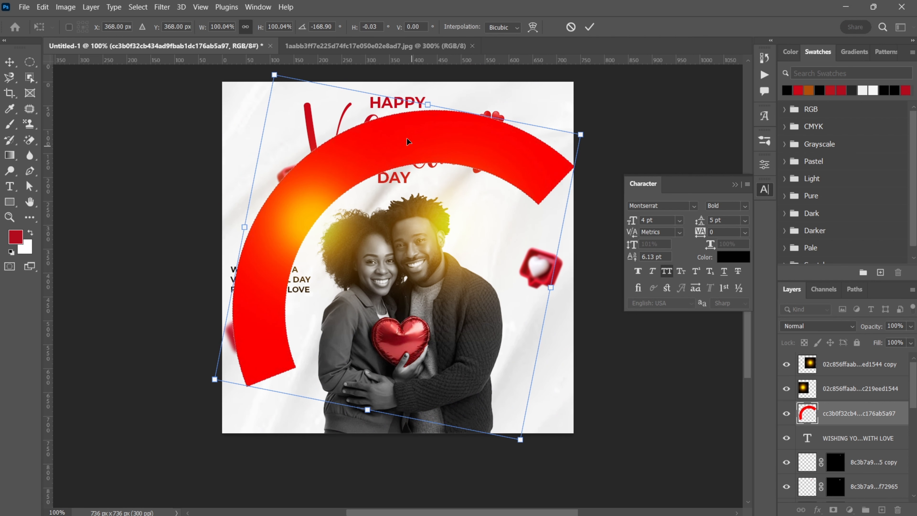
left_click_drag(404, 140, 500, 372)
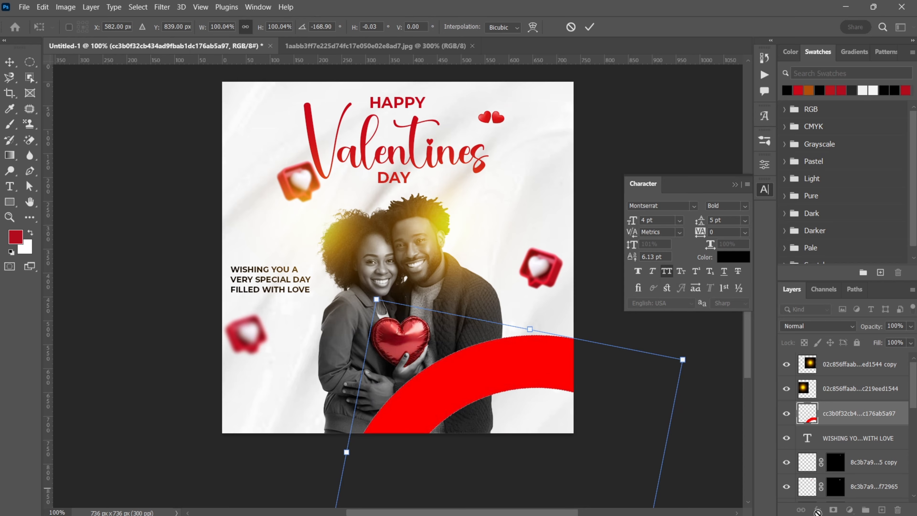
key("Return")
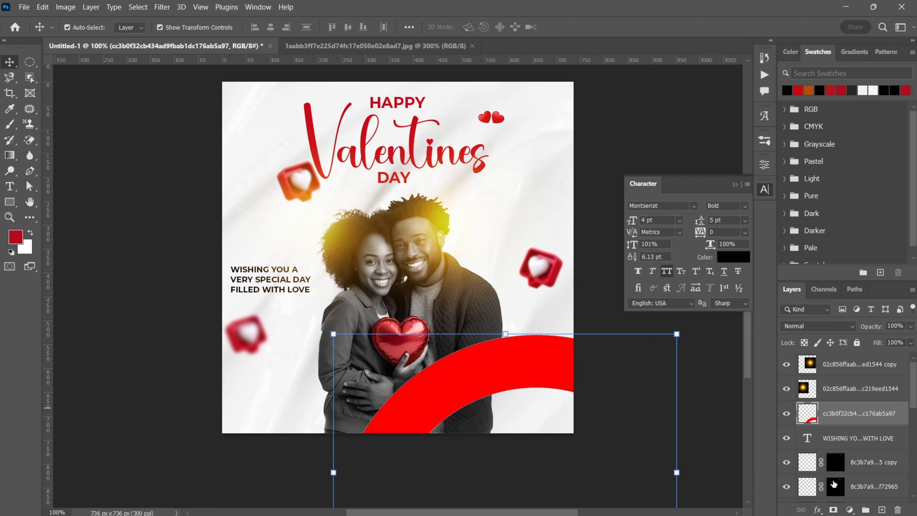
Step: Add a Color Overlay to the arc layer using a dark brown sampled from the photo (#34302a)
left_click(818, 510)
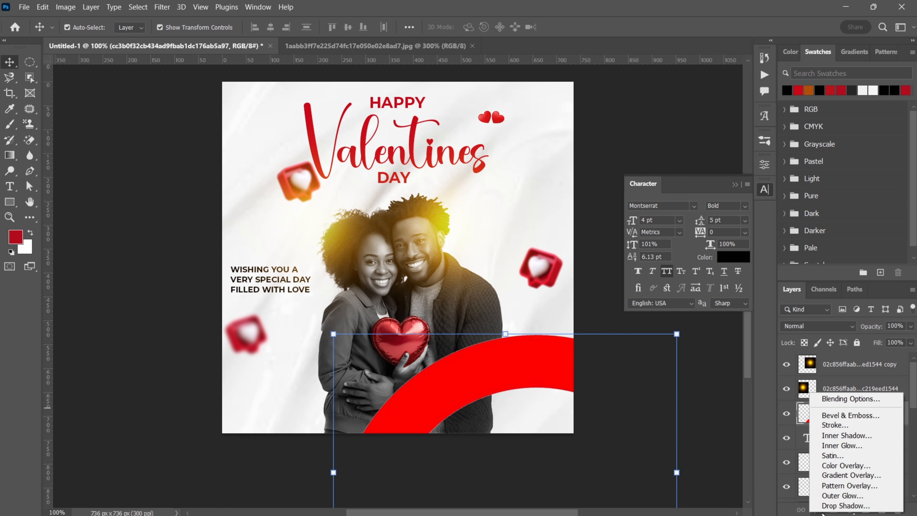
left_click(836, 466)
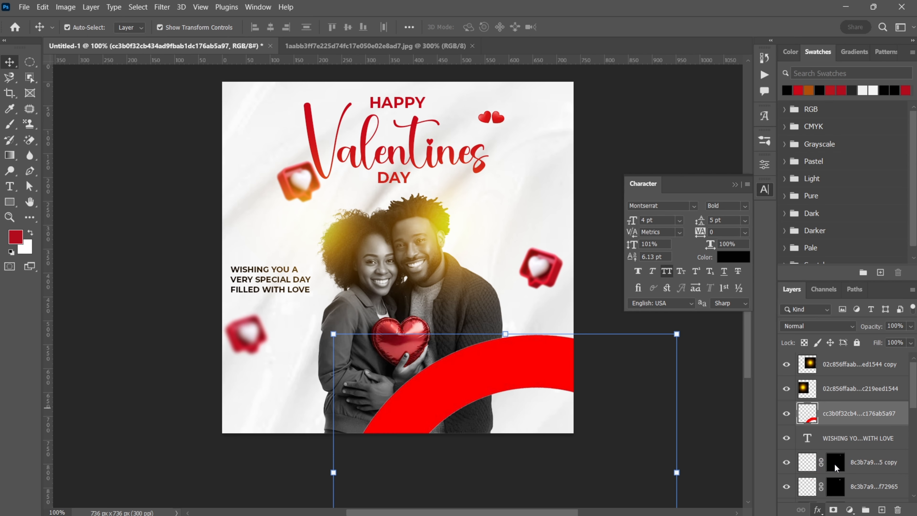
left_click(735, 124)
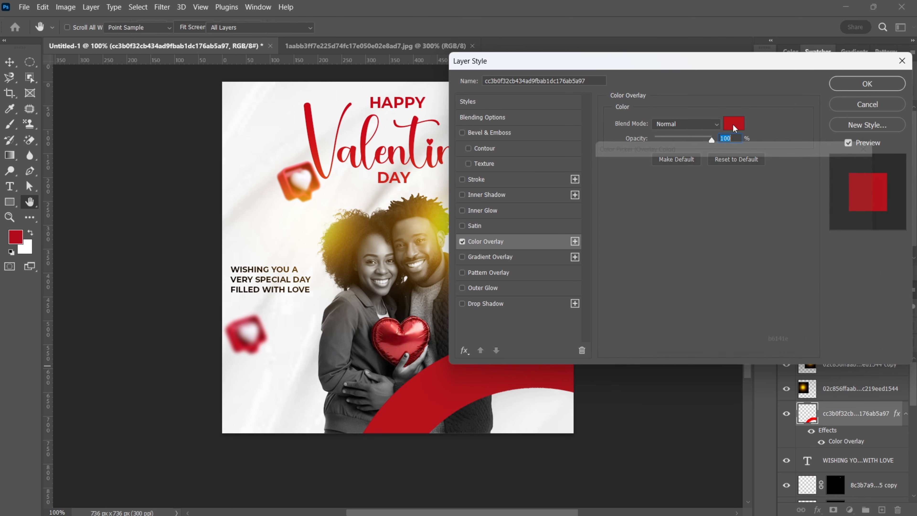
left_click(443, 322)
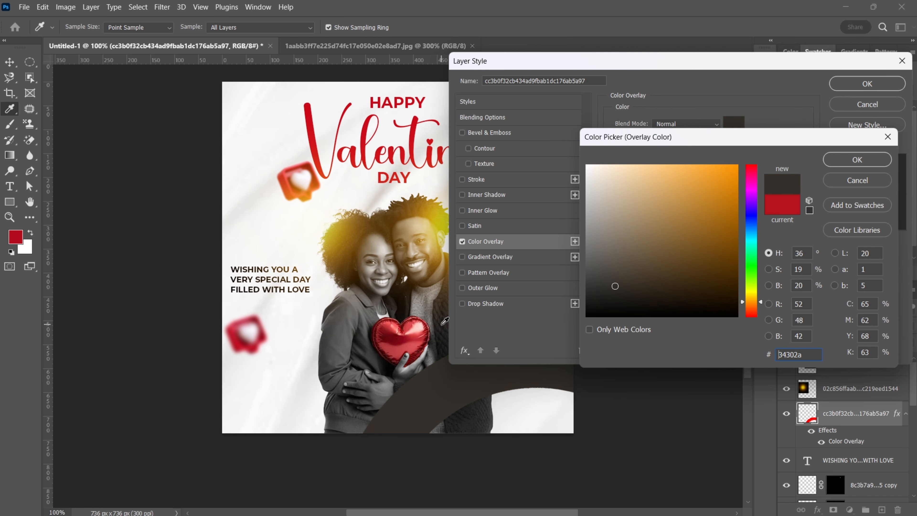
left_click(836, 164)
left_click(866, 85)
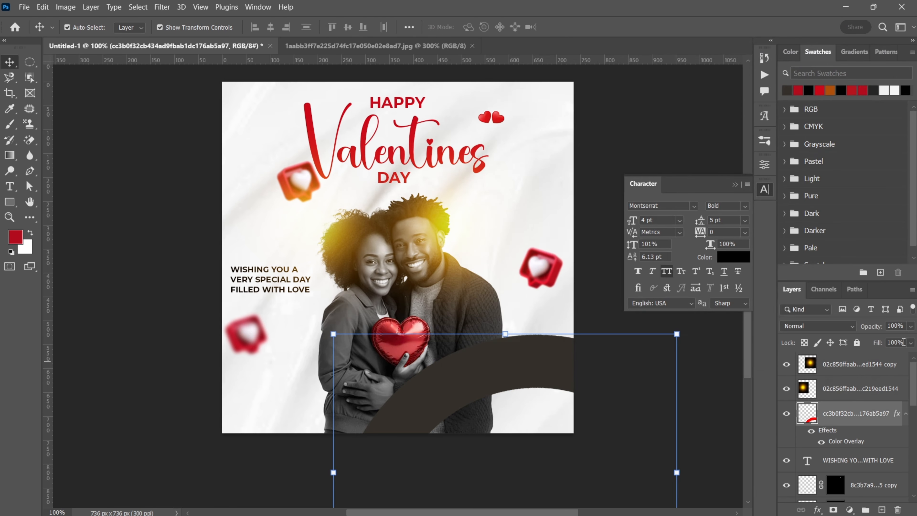
Step: Set the arc layer's opacity to 80% and nudge the arc slightly left
mouse_move(878, 333)
left_mouse_down()
mouse_move(855, 336)
mouse_move(880, 327)
left_mouse_up()
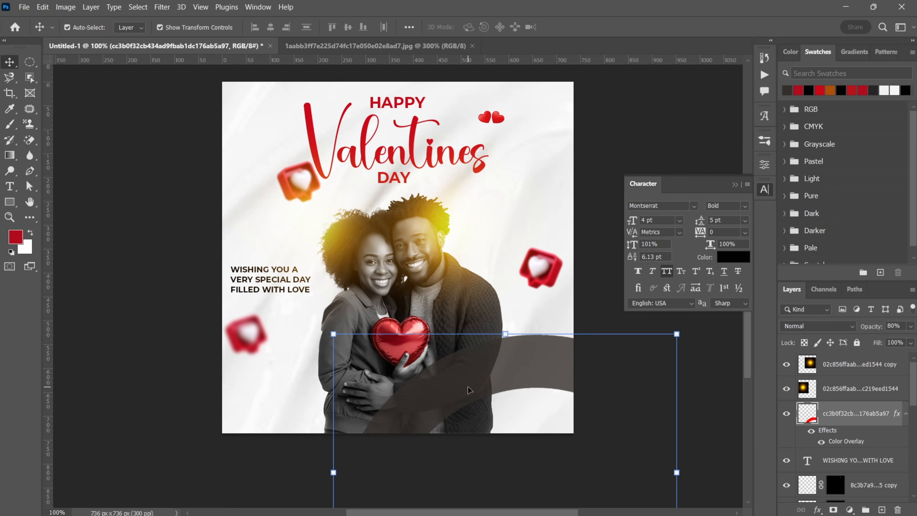
left_click_drag(469, 390, 452, 394)
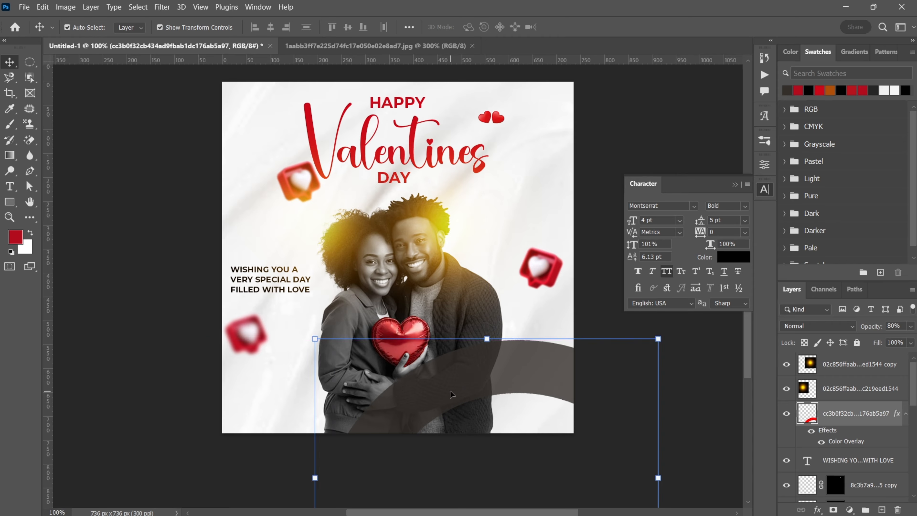
Step: Duplicate the arc layer and move the copy below the couple photo layer in the stack
key("ctrl")
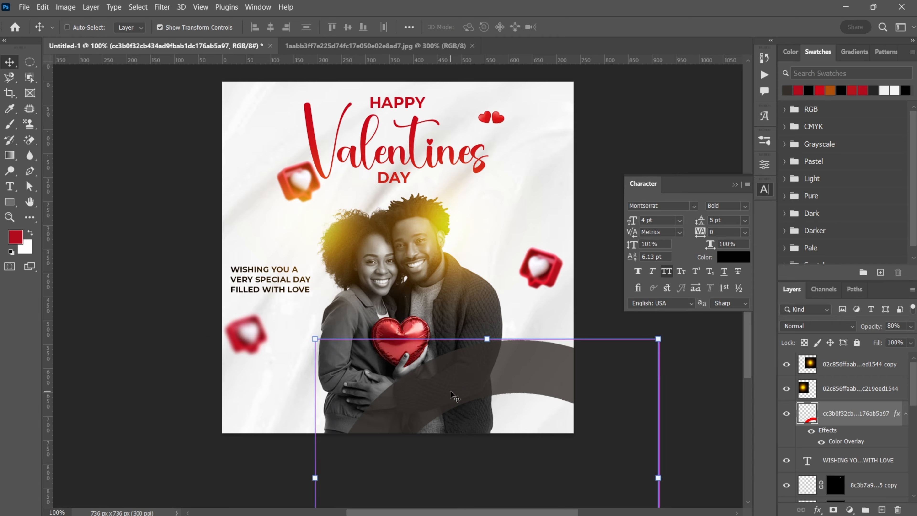
left_click(452, 394, "ctrl+alt")
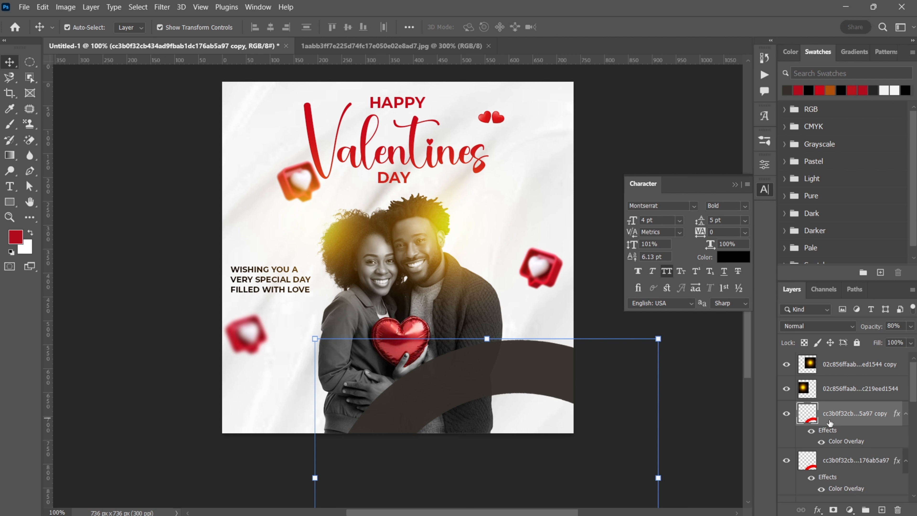
left_click_drag(829, 422, 835, 496)
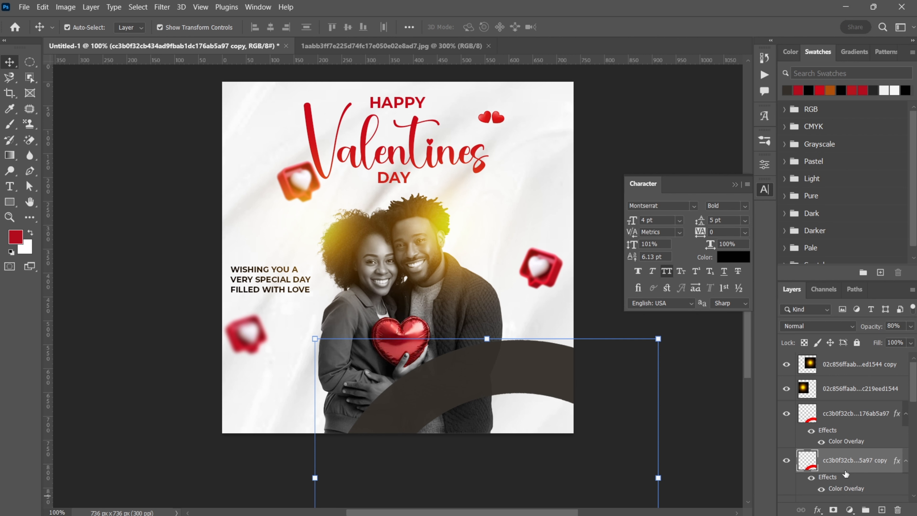
scroll(846, 473, "down", 2)
left_click_drag(855, 413, 859, 495)
scroll(859, 497, "down", 4)
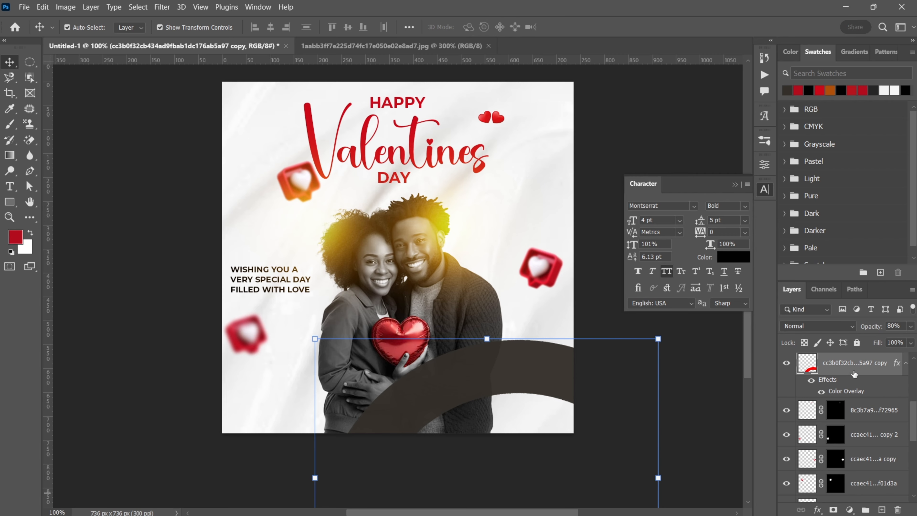
left_click_drag(857, 379, 837, 433)
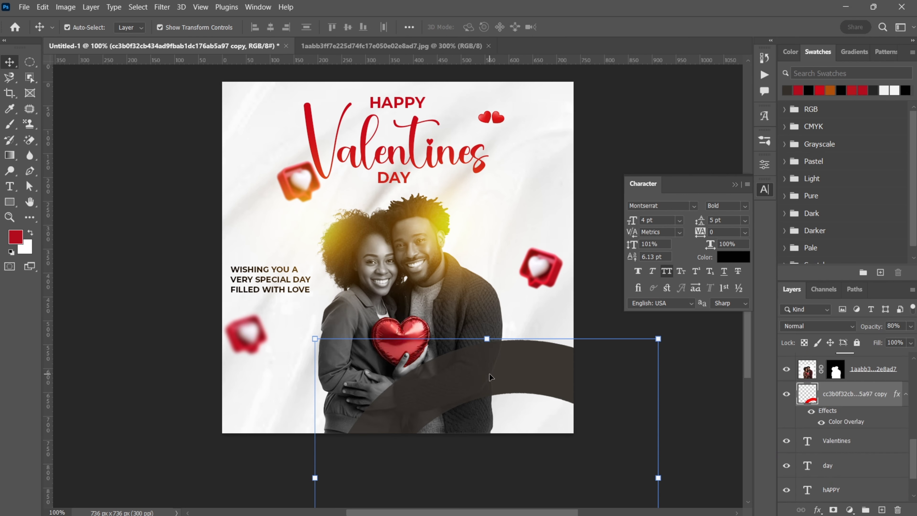
Step: Shift the arc copy left and upward so it curves behind the couple
key("shift+Left")
key("shift+Left")
key("shift+Left")
key("shift+Left")
key("shift+Left")
key("shift+Left")
key("shift+Left")
key("shift+Left")
key("shift+Left")
key("shift+Left")
key("shift+Left")
key("shift+Left")
key("shift+Left")
key("shift+Left")
key("shift+Left")
key("shift+Left")
key("shift+Left")
key("shift+Left")
key("shift+Left")
key("shift+Left")
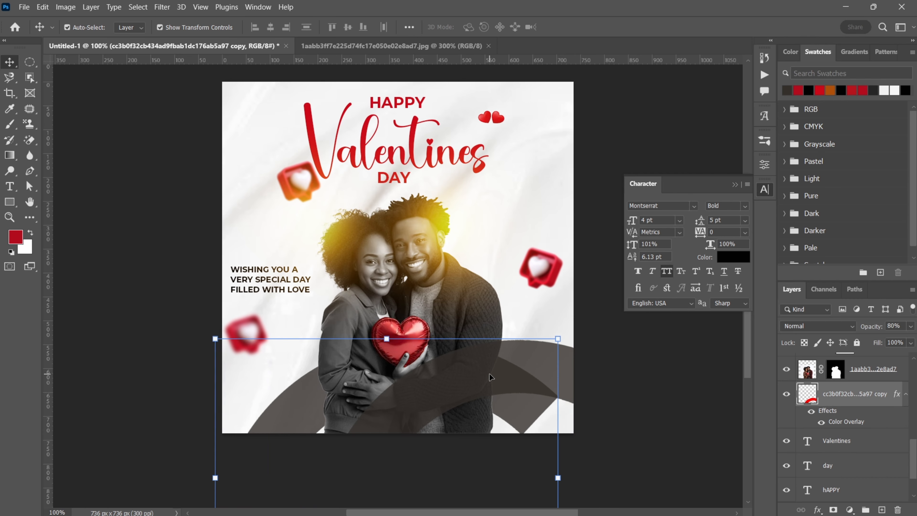
key("shift+Left")
key("shift+Left")
key("shift+Left")
key("shift+Left")
key("shift+Left")
key("shift+Left")
key("Right")
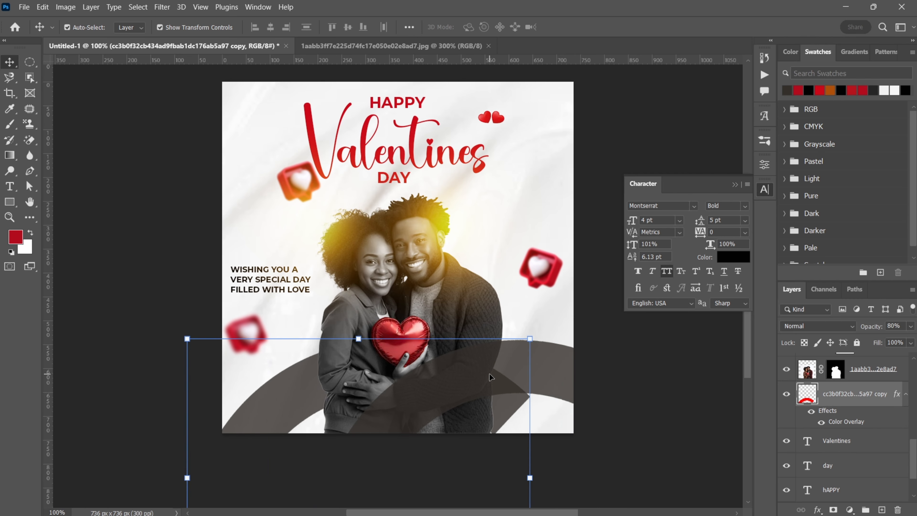
key("shift+Right")
key("shift+Right")
key("shift+Right")
key("shift+Right")
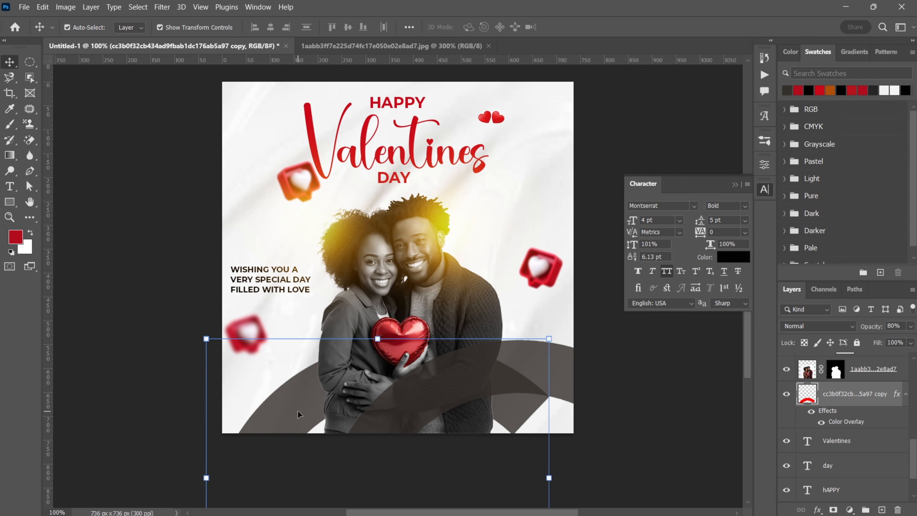
left_click_drag(299, 411, 300, 382)
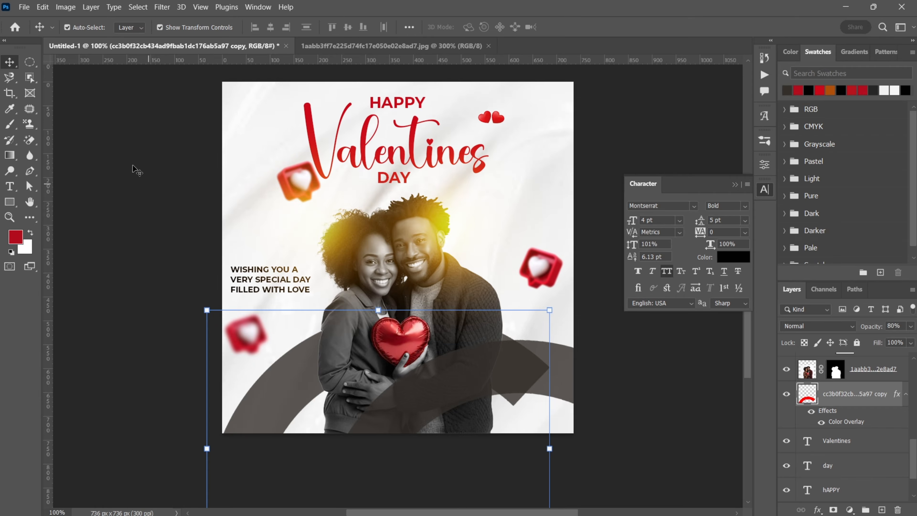
Step: Delete the right portion of the arc copy using a rectangular marquee selection, then deselect
left_click(29, 63)
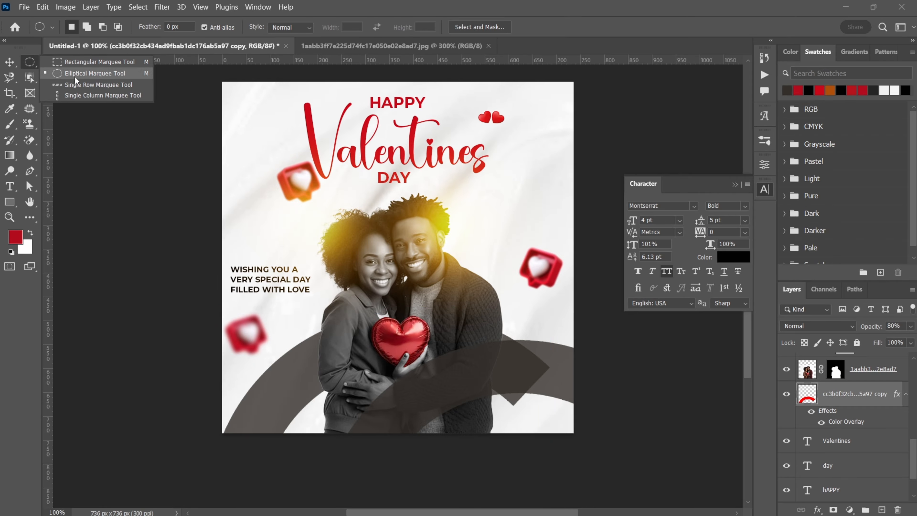
left_click(74, 62)
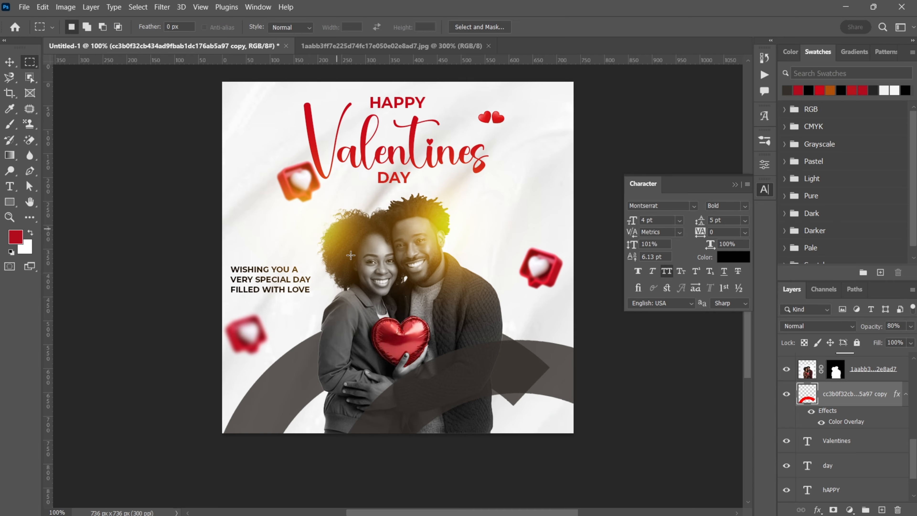
left_click_drag(422, 275, 615, 454)
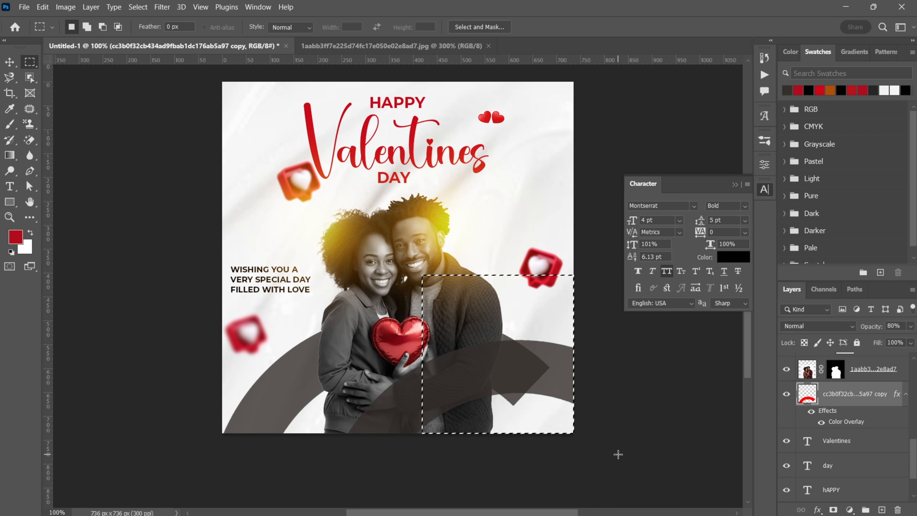
key("Delete")
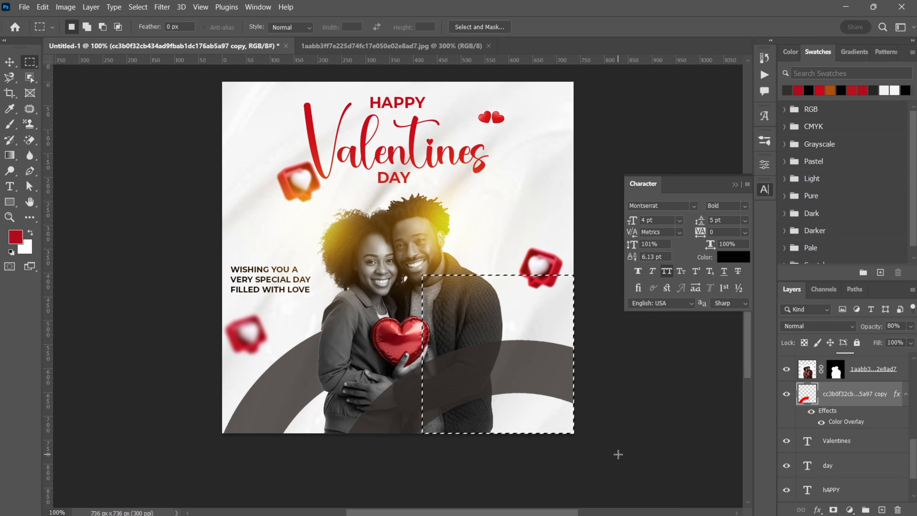
key("ctrl+d")
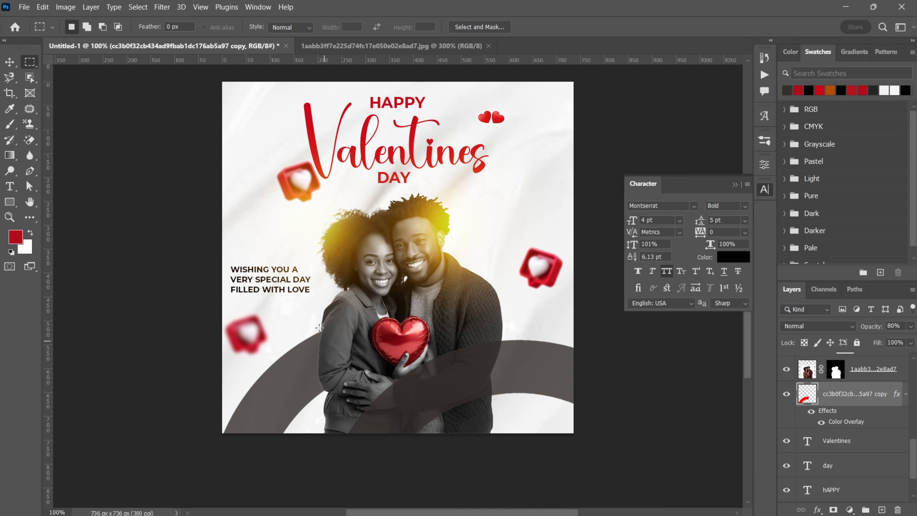
Step: Change the arc copy's color overlay to the heading red cd0f19 and set the layer's opacity to 100%
double_click(837, 427)
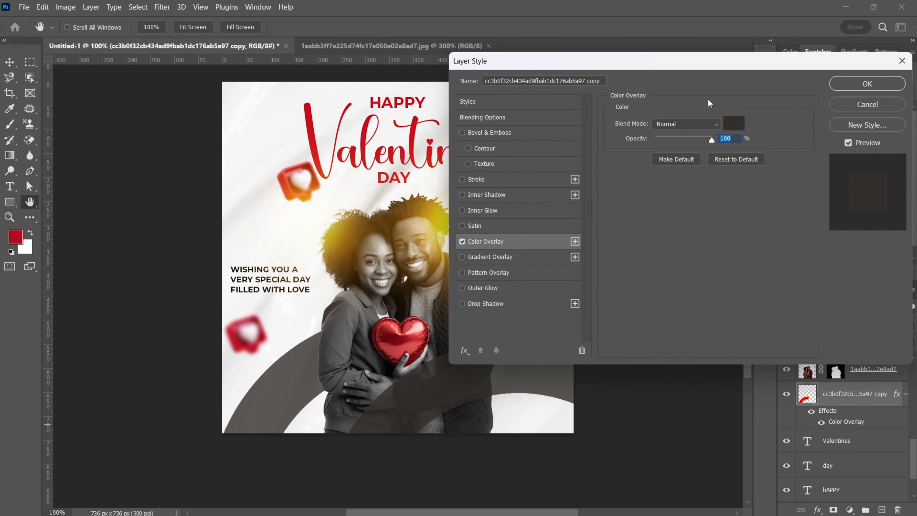
left_click(734, 121)
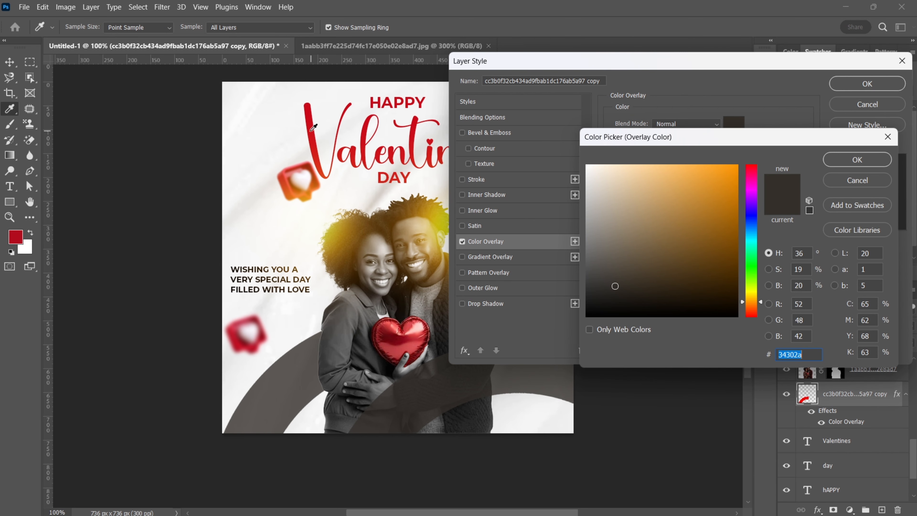
left_click(310, 130)
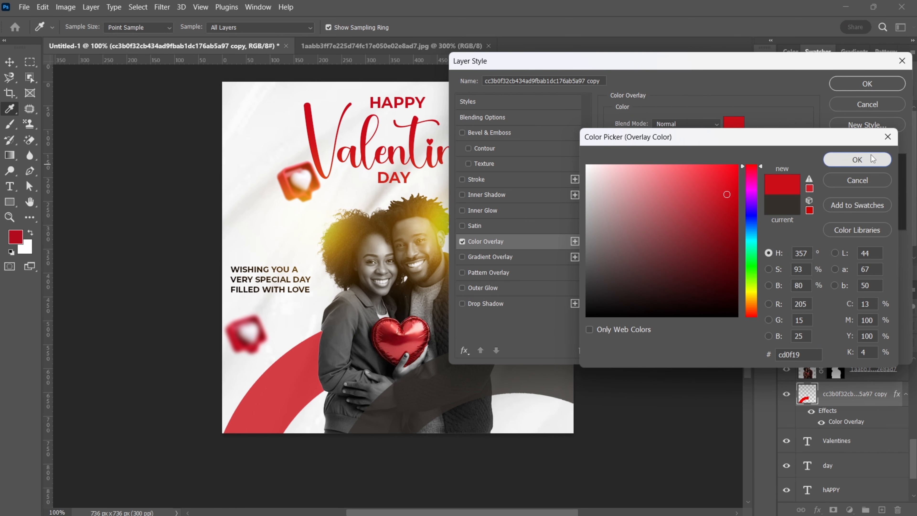
left_click(857, 159)
left_click(867, 84)
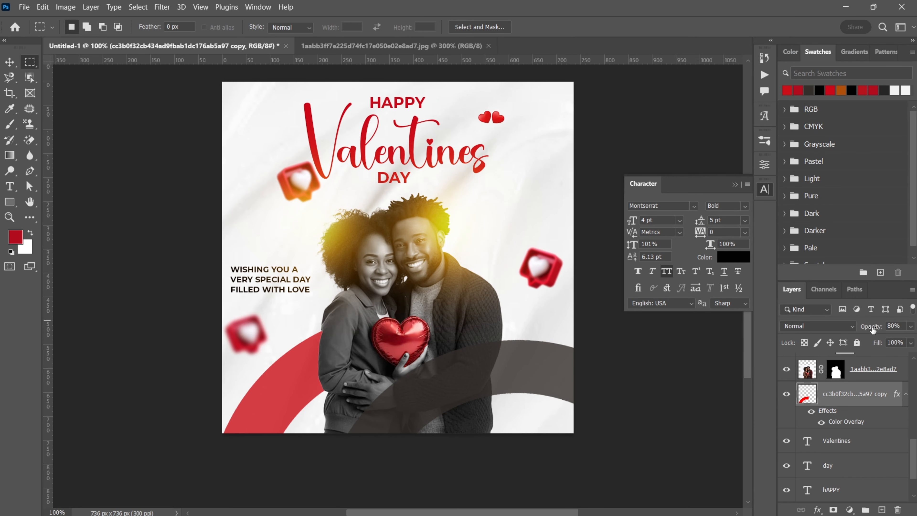
left_click_drag(873, 330, 915, 328)
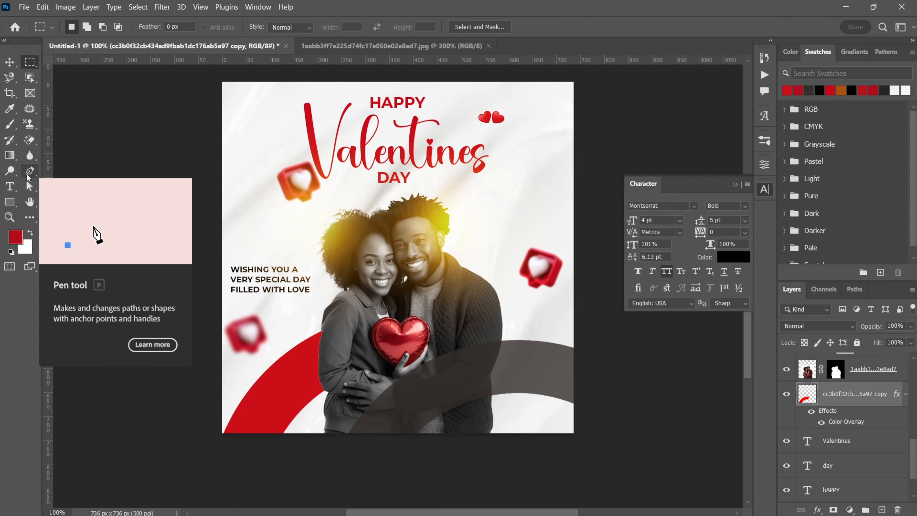
Step: Draw a curved path with the Pen tool along the upper edge of the dark arc
left_click(28, 174)
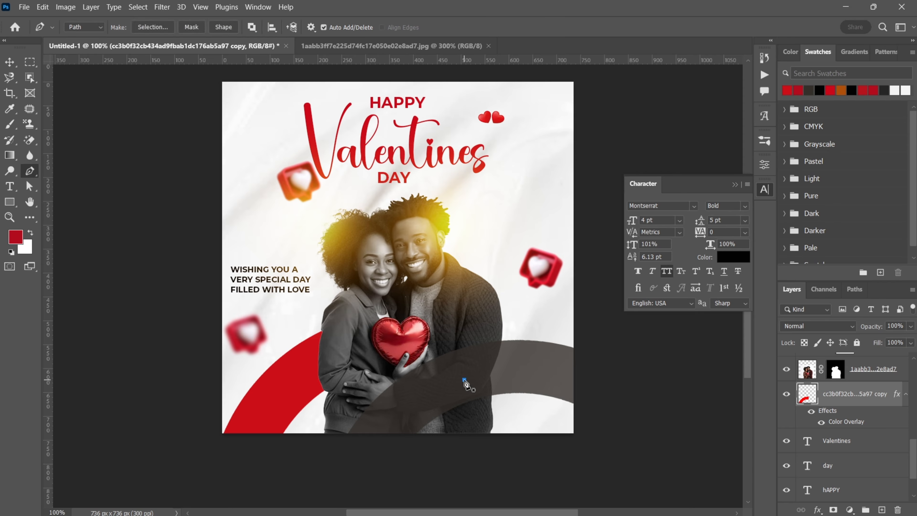
left_click(572, 384)
left_click_drag(573, 389, 573, 383)
left_click(516, 379)
left_click(517, 379)
left_click(517, 379)
left_click(517, 380)
left_click(519, 379)
left_click_drag(517, 382, 518, 372)
Step: Add type on the curved path containing the contact phone number
left_click(10, 190)
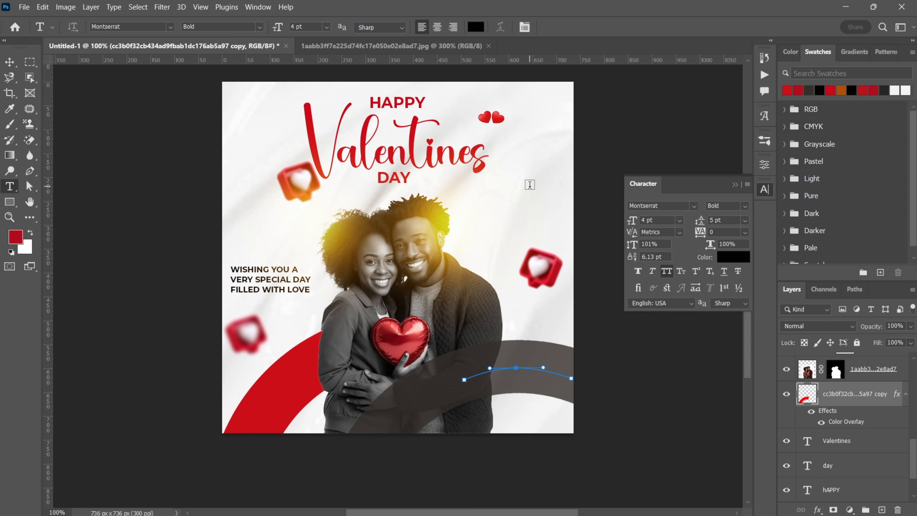
left_click(504, 367)
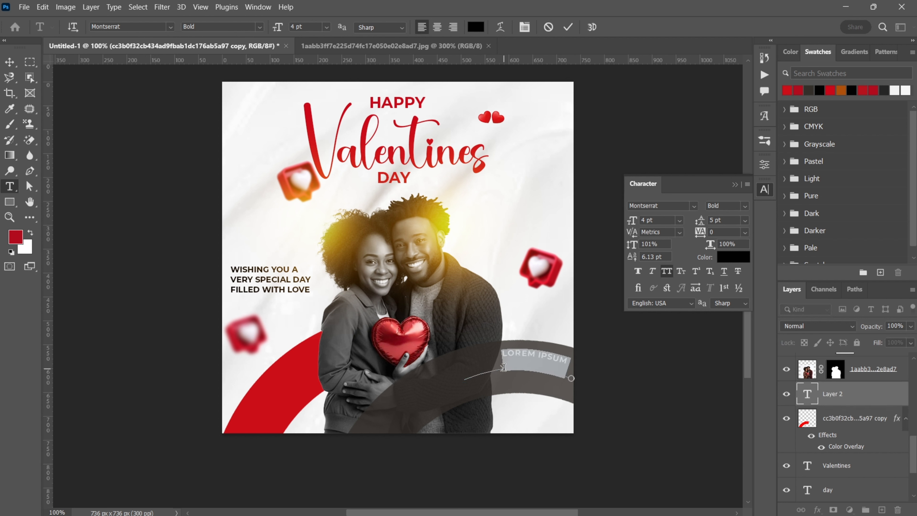
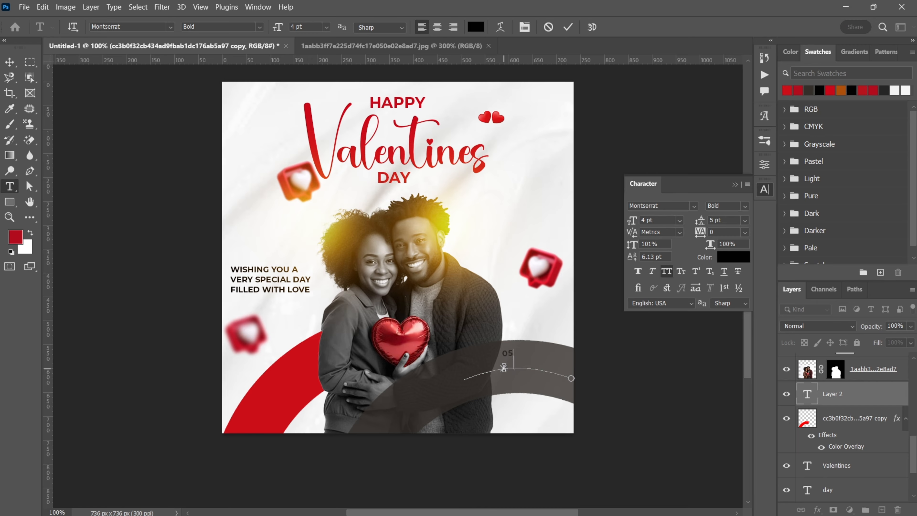
Step: Set the path text color to near-white f8f7f7 and commit the text
key("ctrl+a")
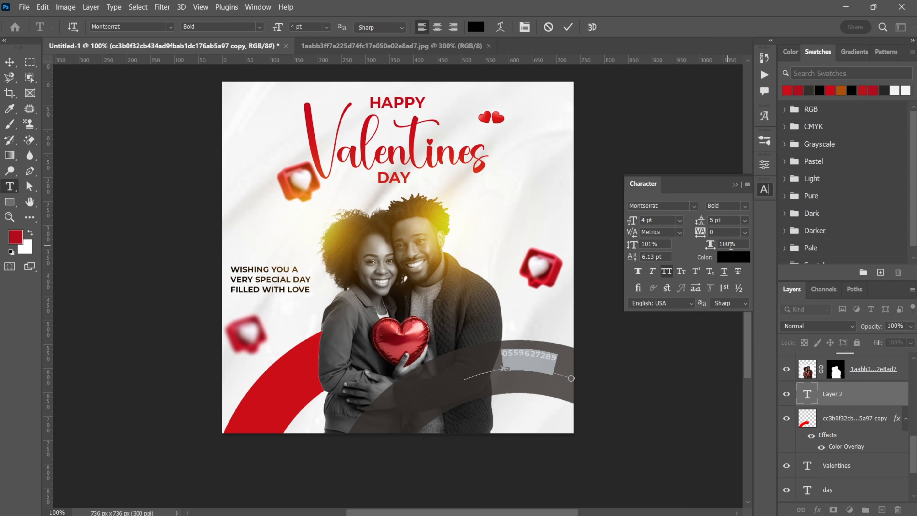
left_click(734, 256)
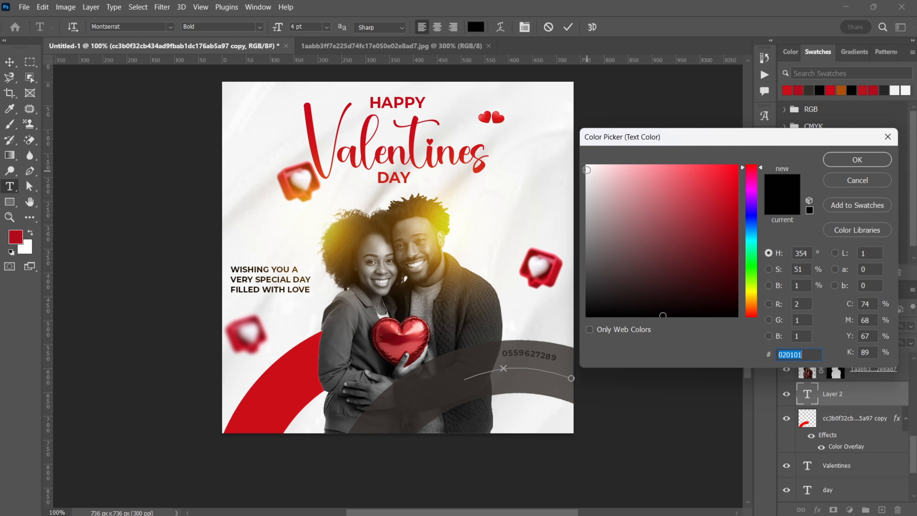
left_click(587, 169)
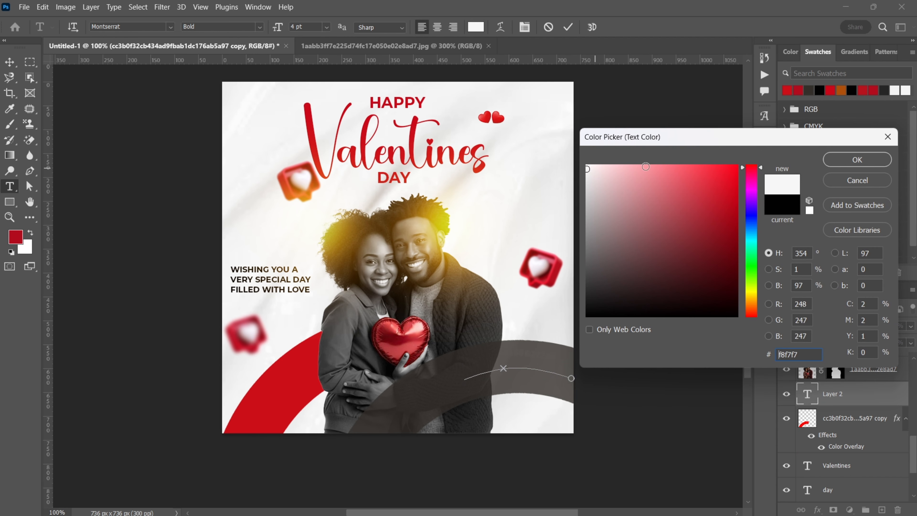
left_click(834, 164)
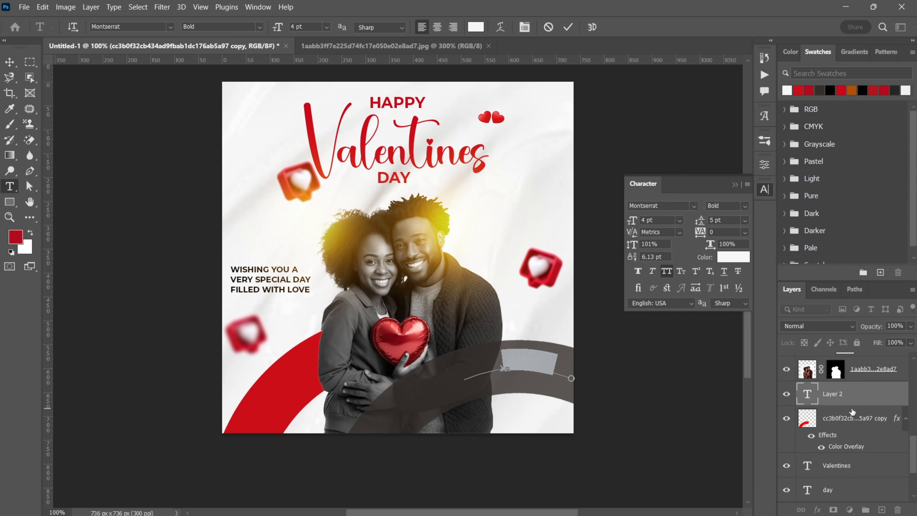
left_click(851, 399)
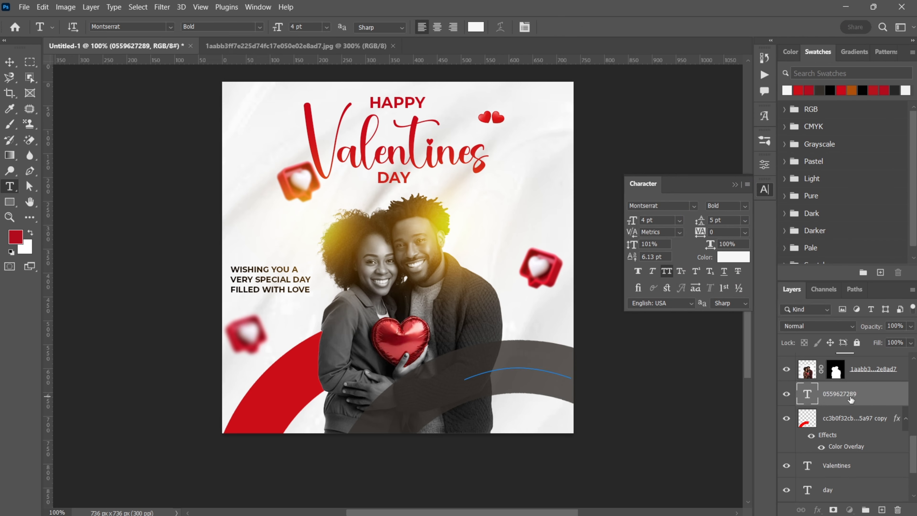
mouse_move(851, 399)
left_mouse_down()
mouse_move(834, 319)
mouse_move(846, 416)
mouse_move(848, 405)
left_mouse_up()
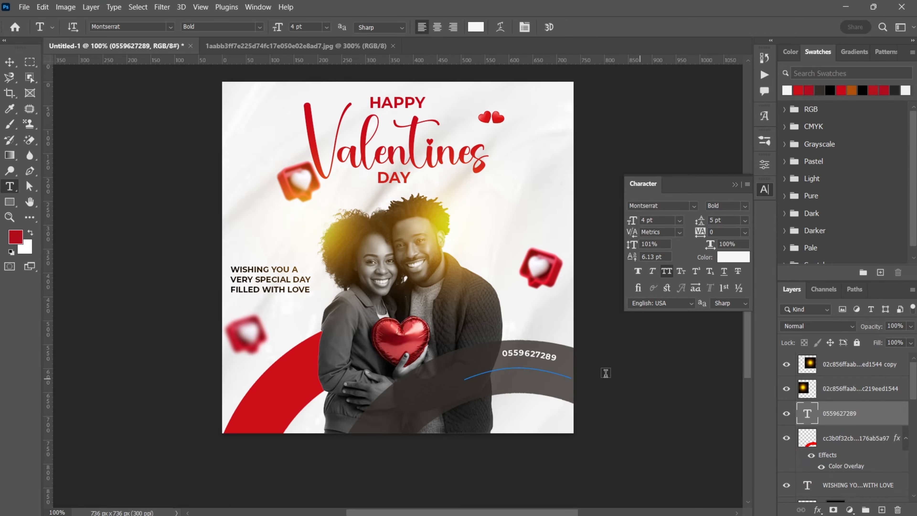
Step: Set the phone number text's font size to 6 pt
left_click(664, 219)
key("Up")
key("Up")
key("Up")
key("Up")
key("Up")
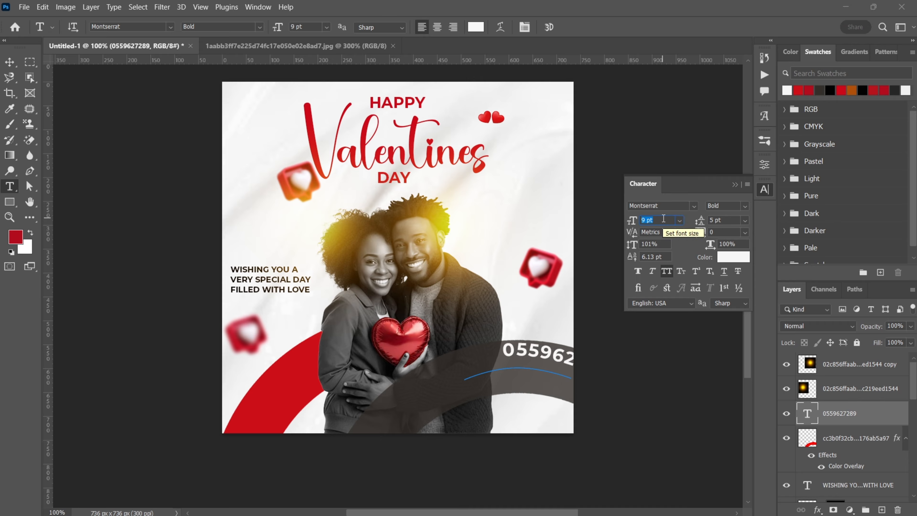
type("6")
key("Return")
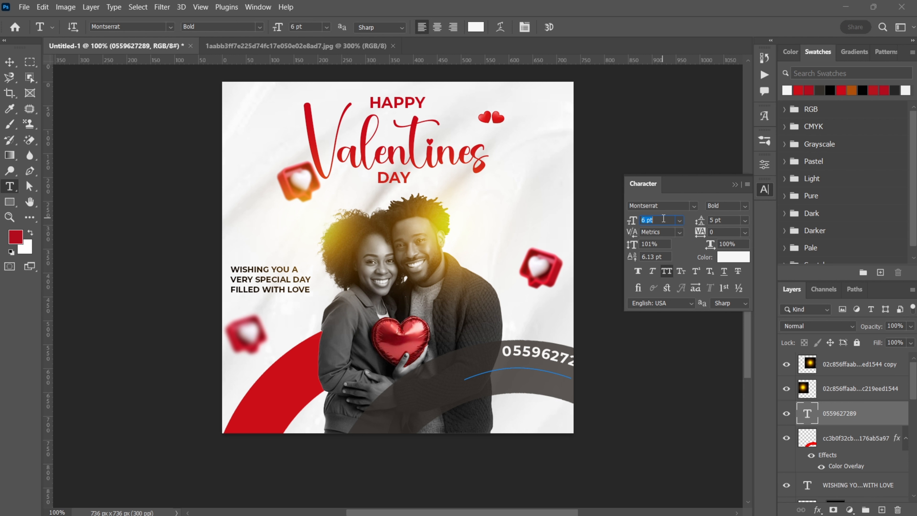
Step: Move the phone number text left and down onto the dark arc
left_click(8, 62)
key("Left")
key("Left")
key("Left")
key("Left")
key("Left")
key("Left")
key("Left")
key("Left")
key("Left")
key("Left")
key("Left")
key("Left")
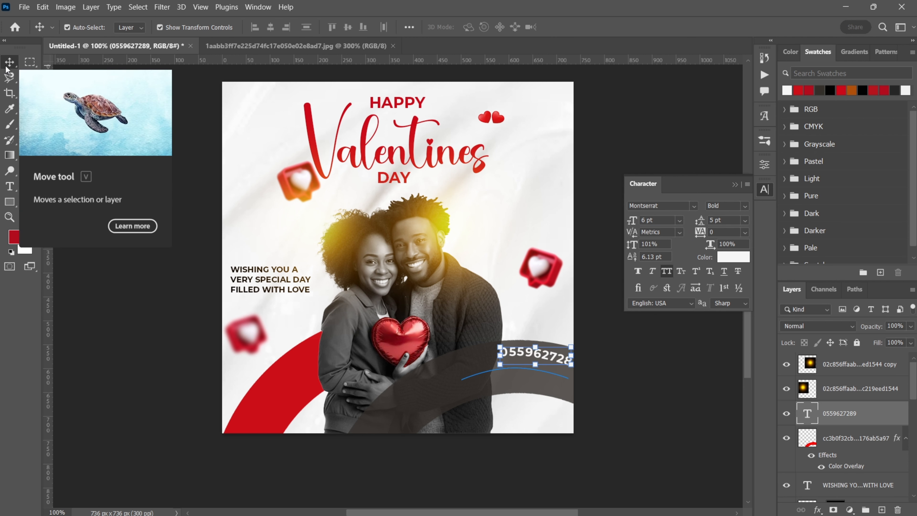
key("Left")
key("Left")
key("Left")
key("Left")
key("Left")
key("Left")
key("Left")
key("Left")
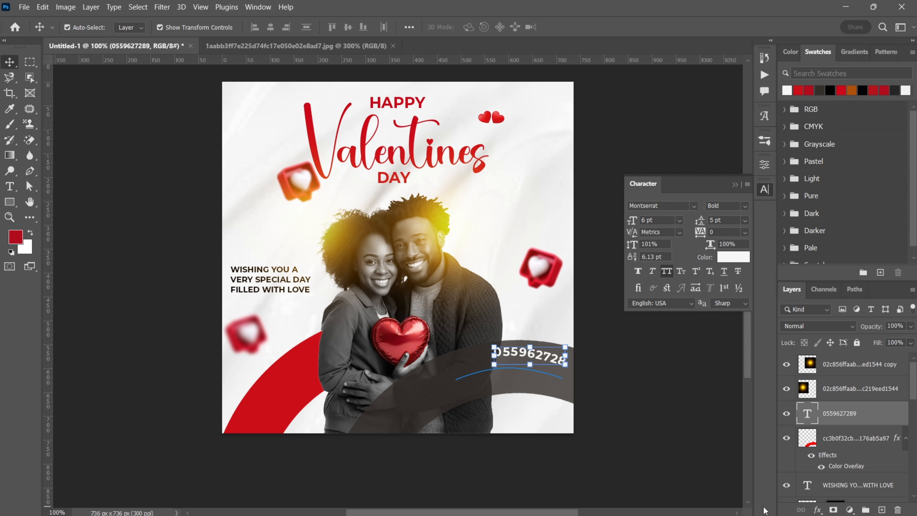
left_click(617, 408)
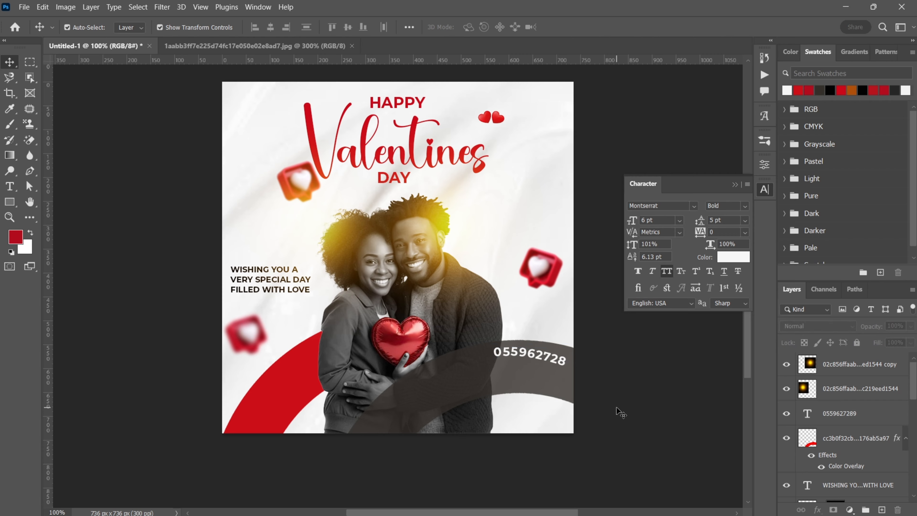
left_click_drag(544, 360, 533, 377)
left_click(660, 382)
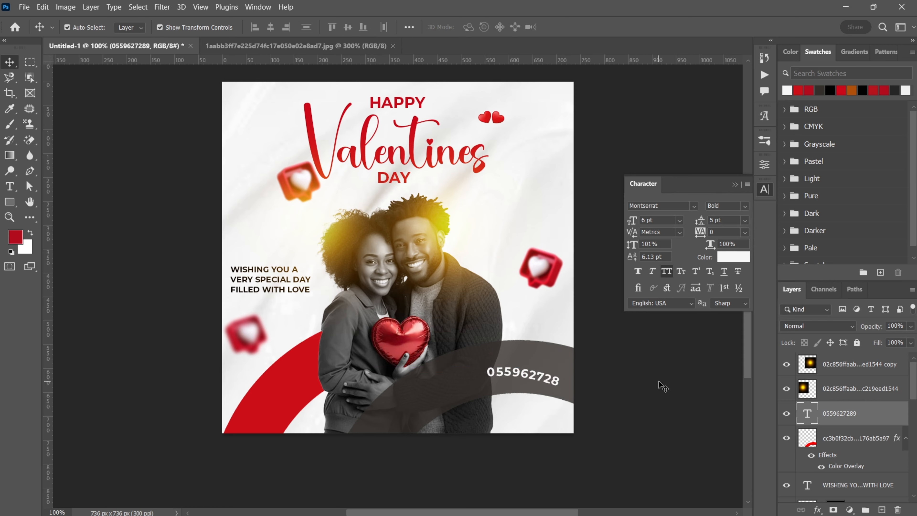
Step: Rotate the phone number text about -11° so it follows the arc's curve
left_click(544, 376)
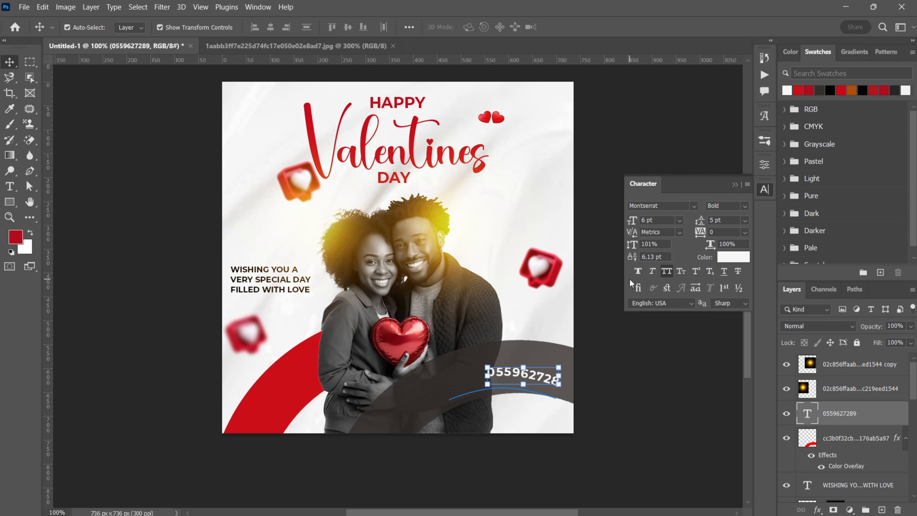
left_click_drag(568, 365, 520, 373)
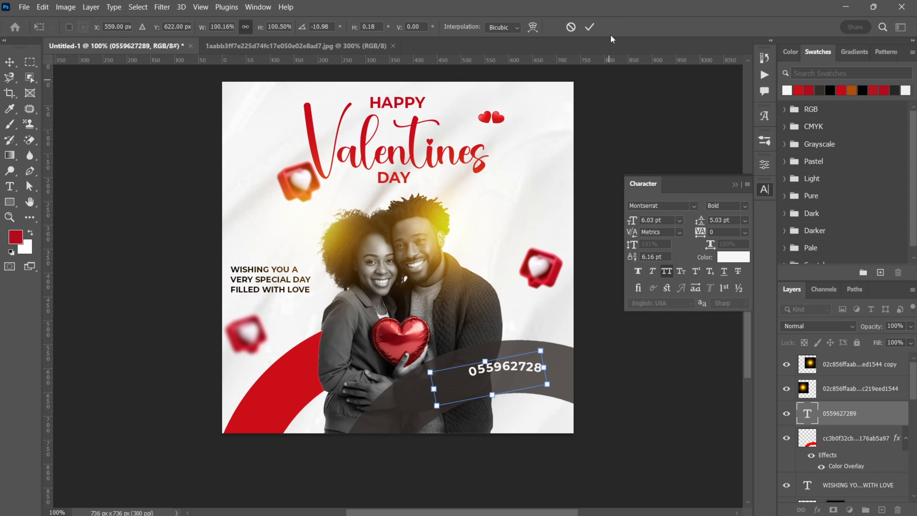
left_click(590, 27)
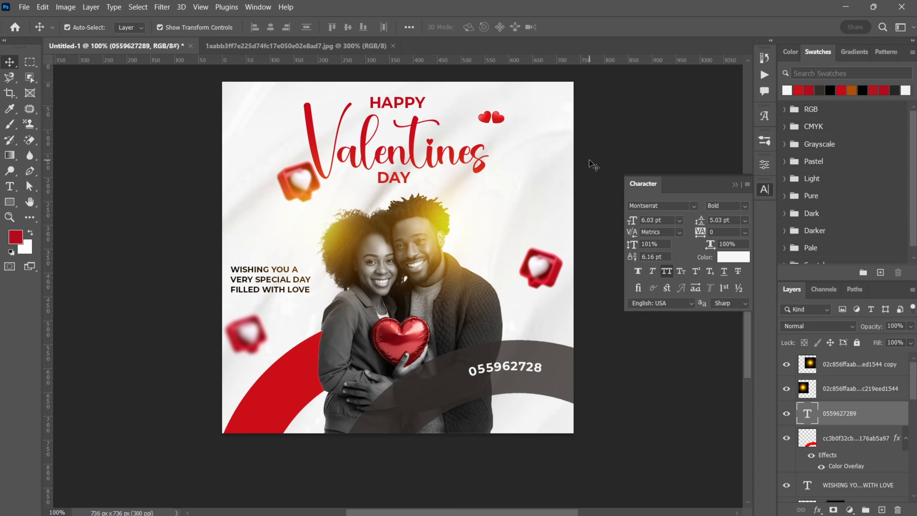
left_click(592, 164)
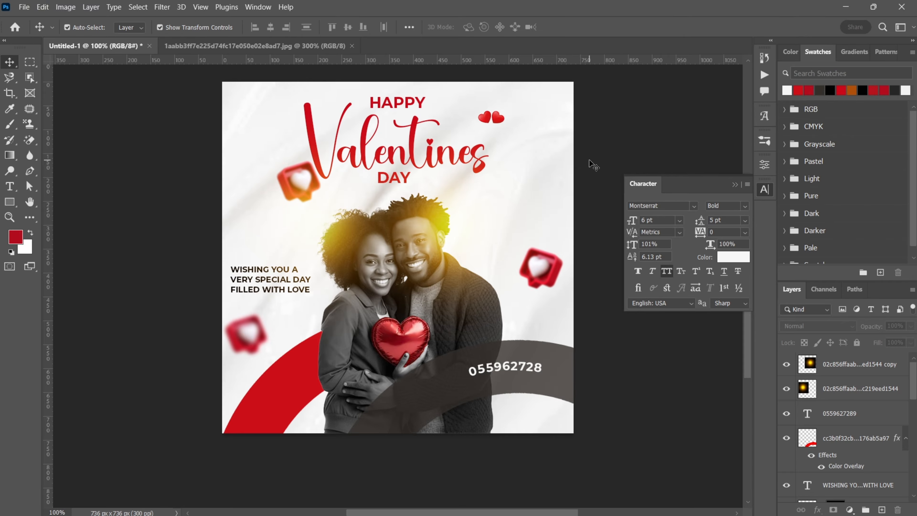
key("ctrl+minus")
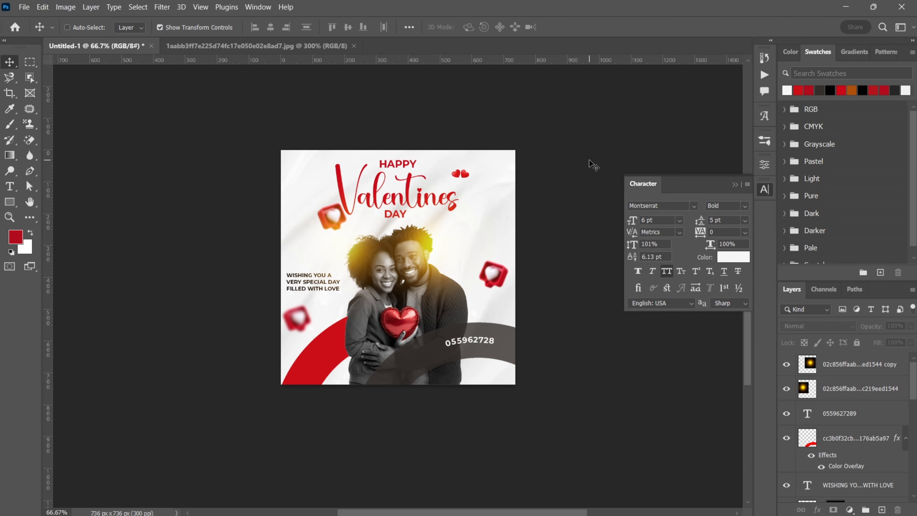
key("ctrl+plus")
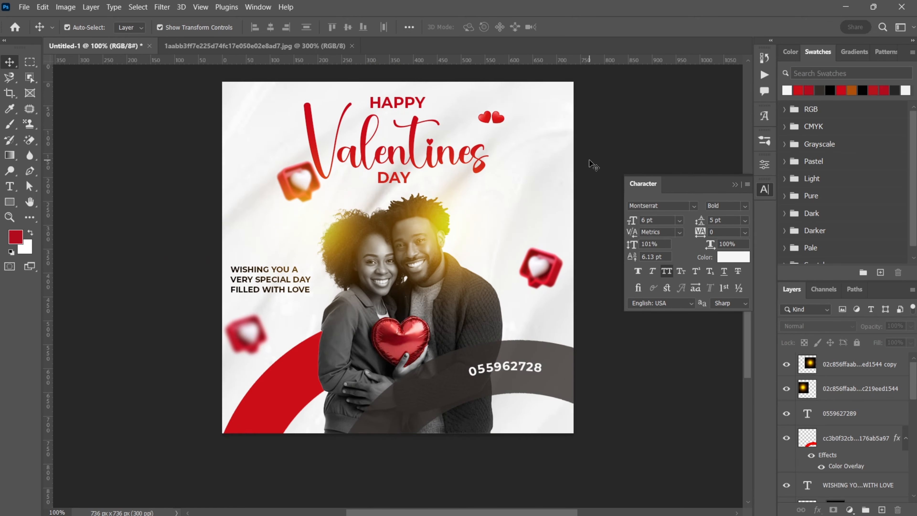
scroll(589, 160, "up", 2)
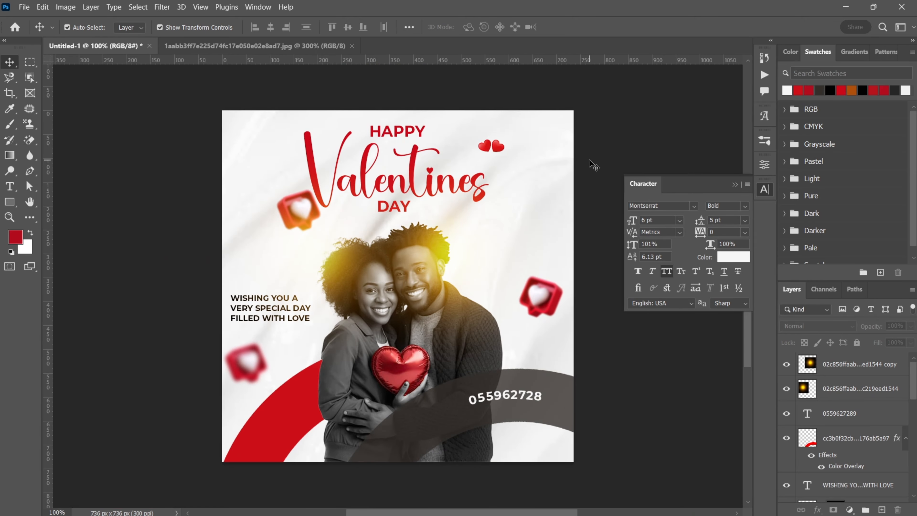